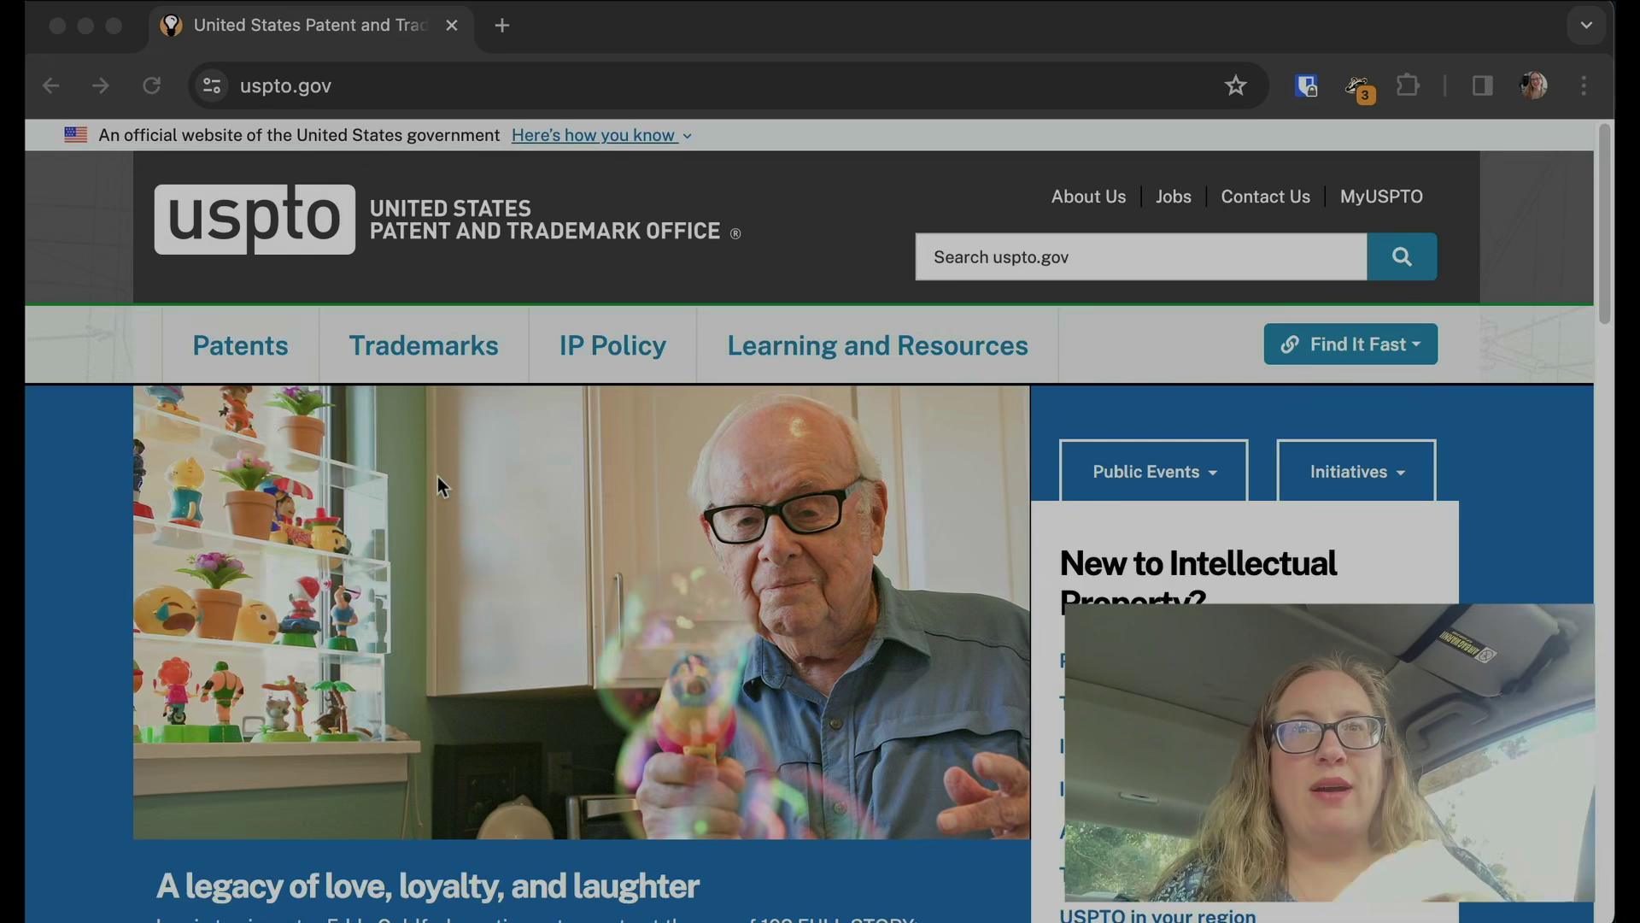
Step: Open the "Search our trademark database" page from the site's Trademarks section
left_click(432, 344)
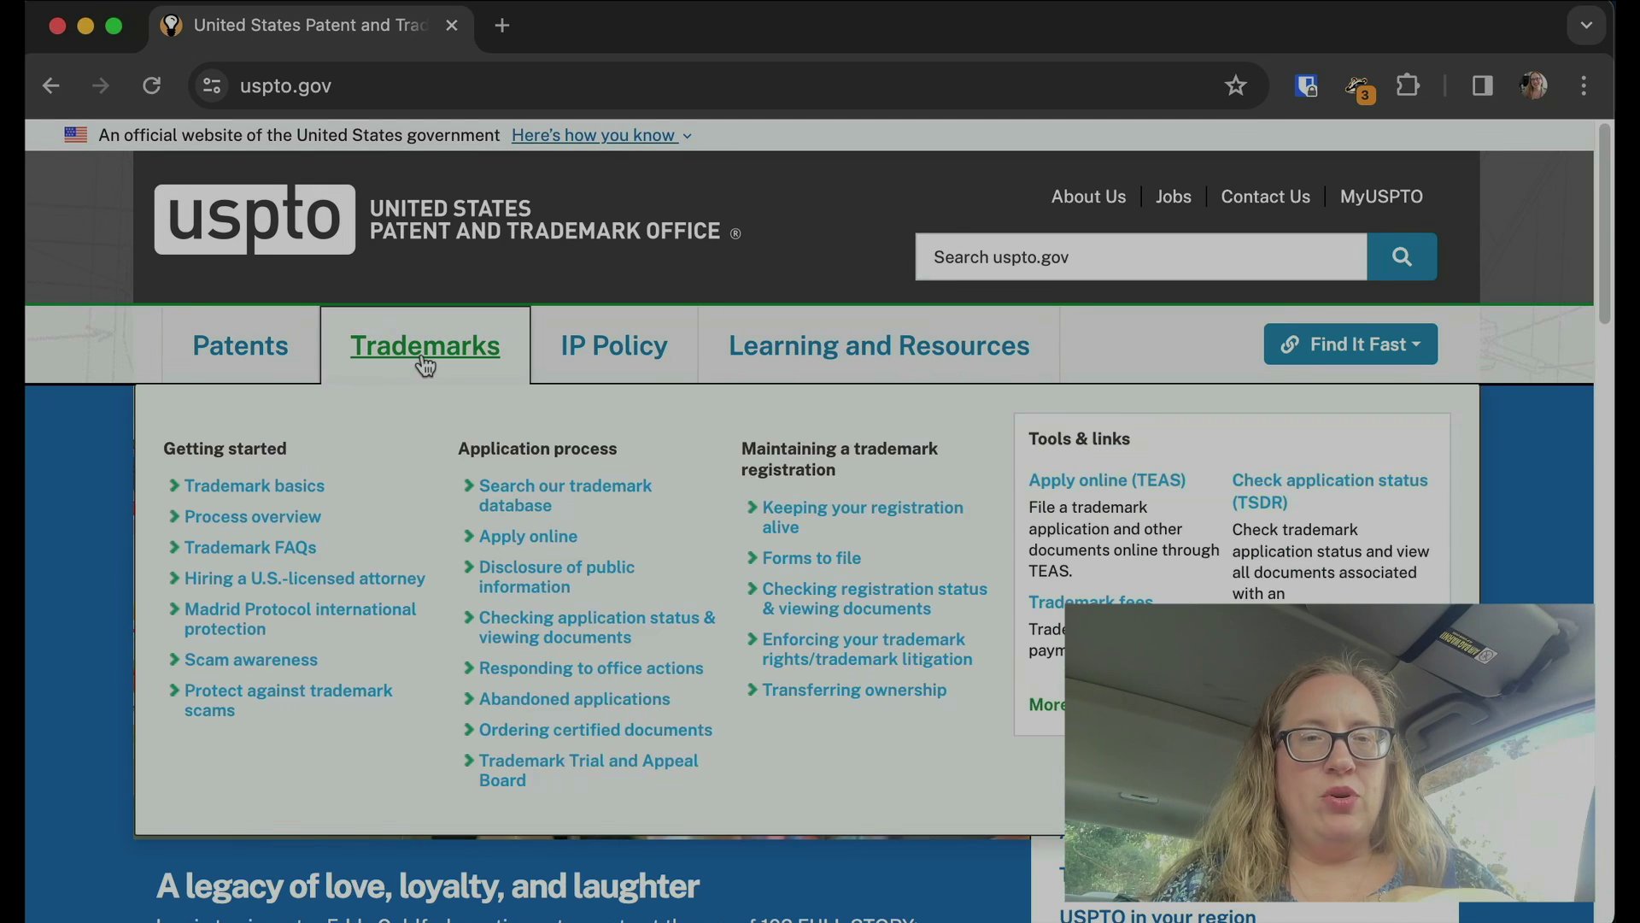
left_click(514, 496)
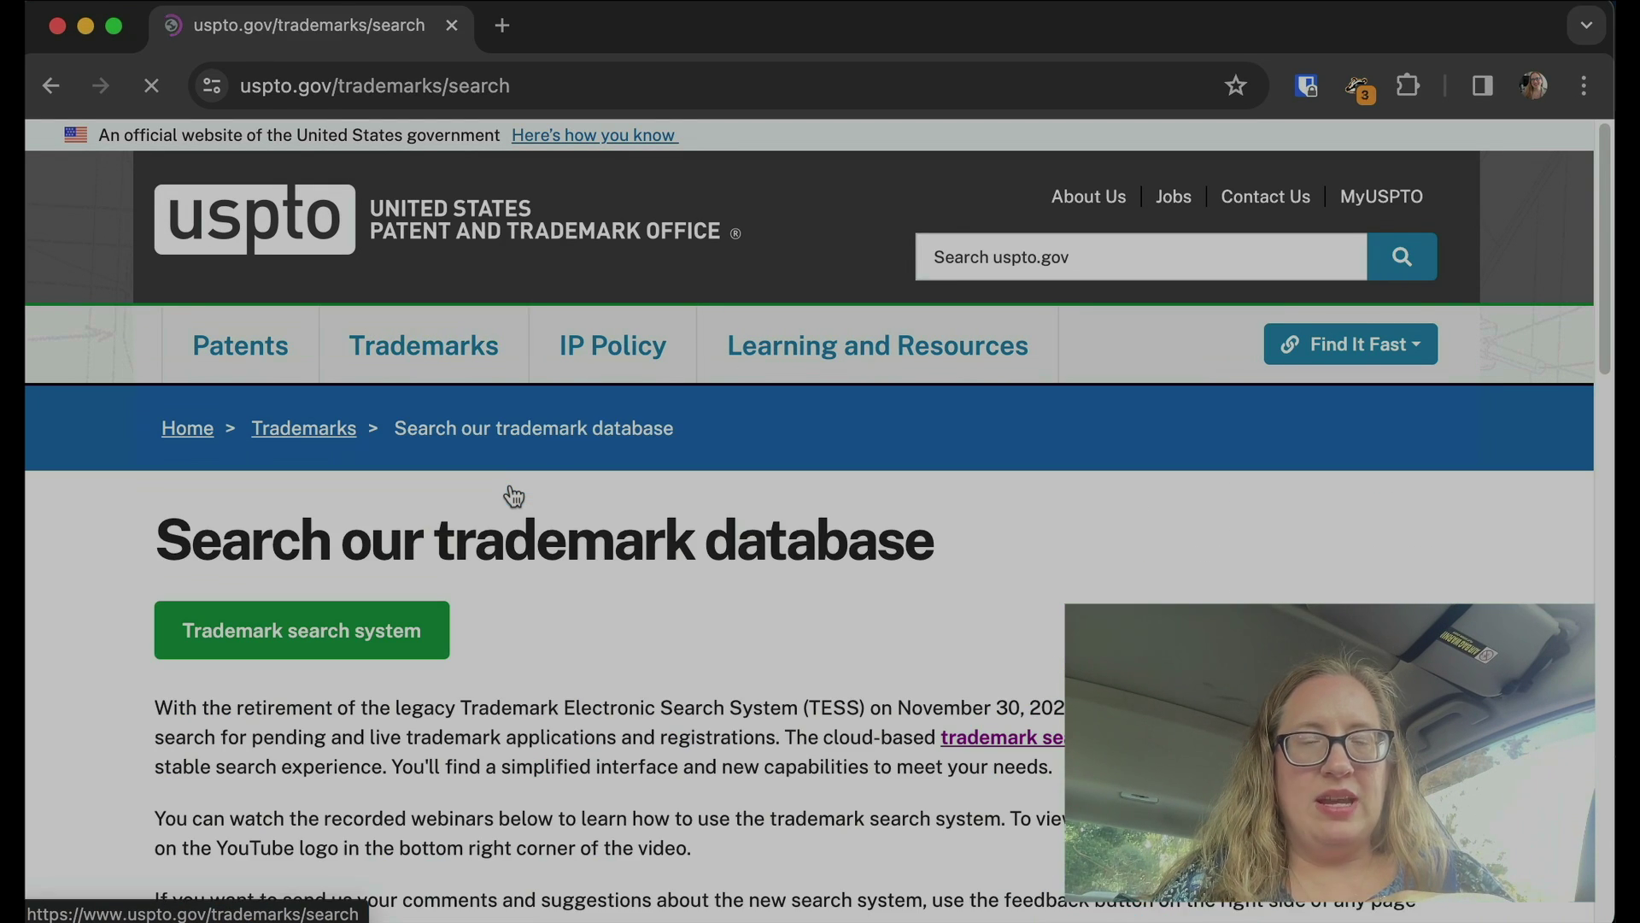
Step: Look over the trademark database page, including its introduction and the recorded webinars on searching
scroll(554, 722, "down", 5)
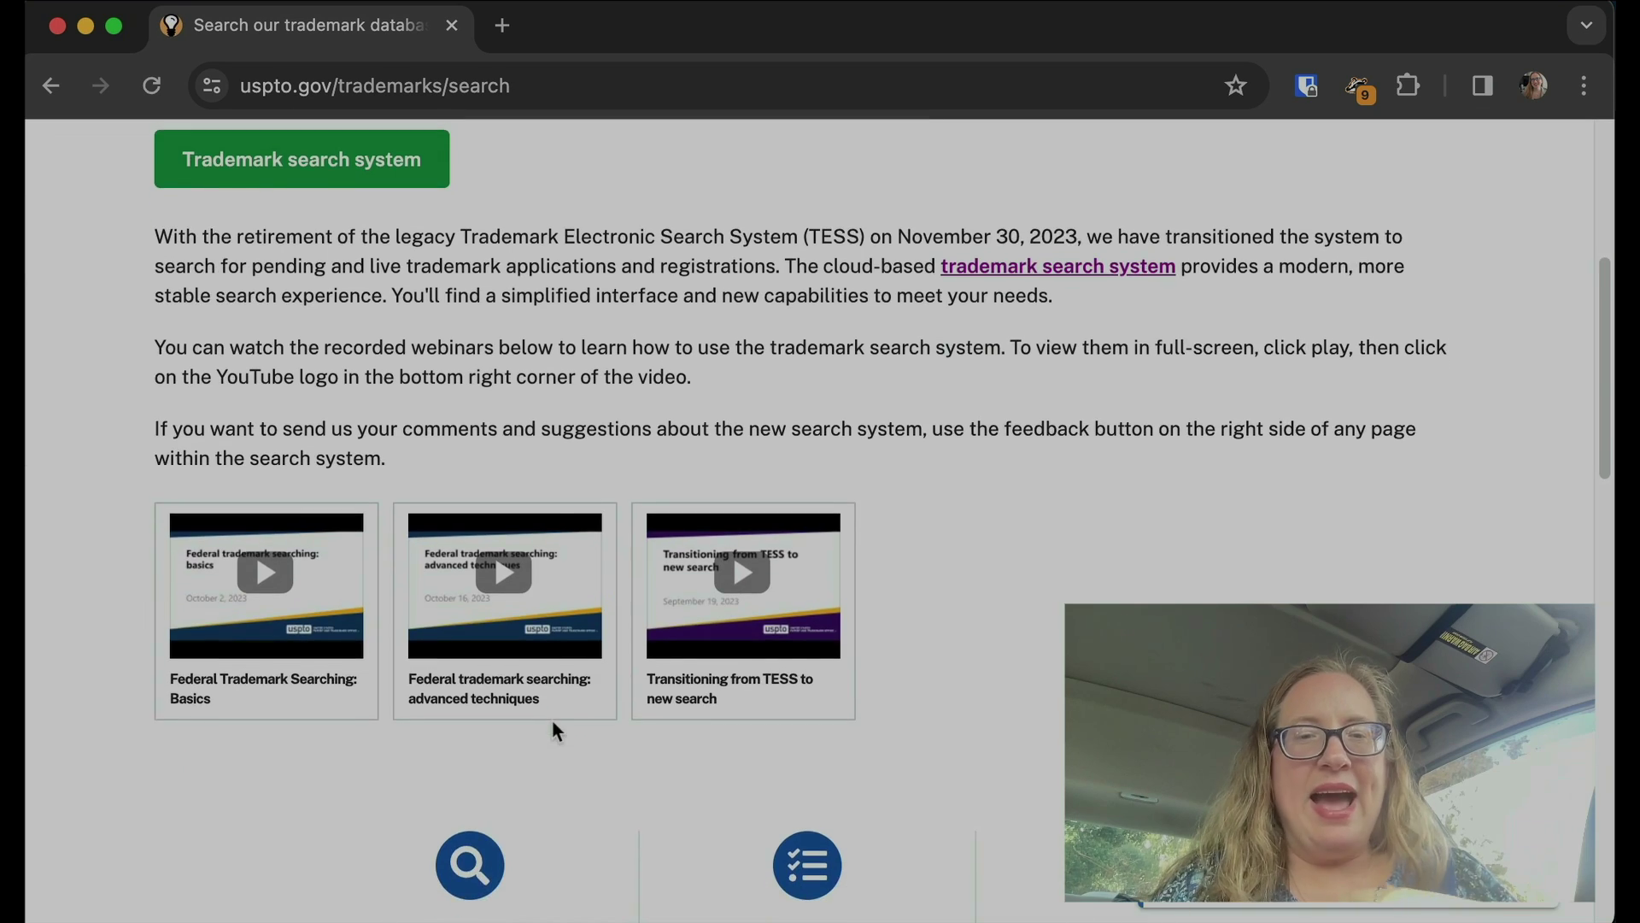
scroll(553, 727, "down", 8)
scroll(556, 733, "up", 2)
scroll(551, 726, "up", 10)
scroll(475, 756, "down", 5)
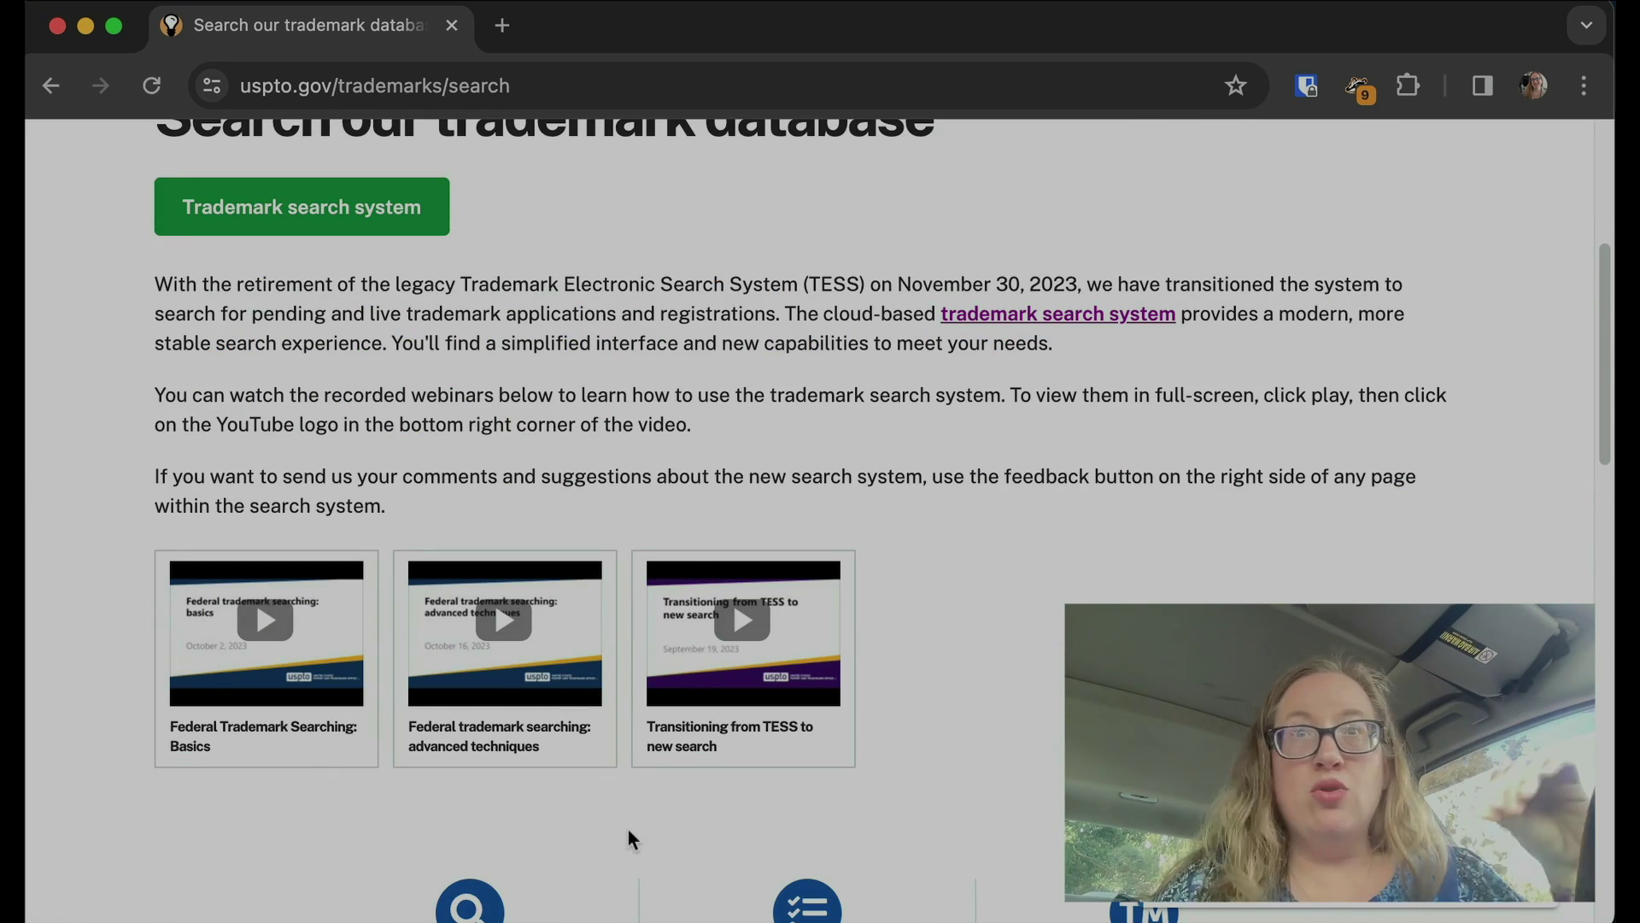
scroll(629, 833, "up", 4)
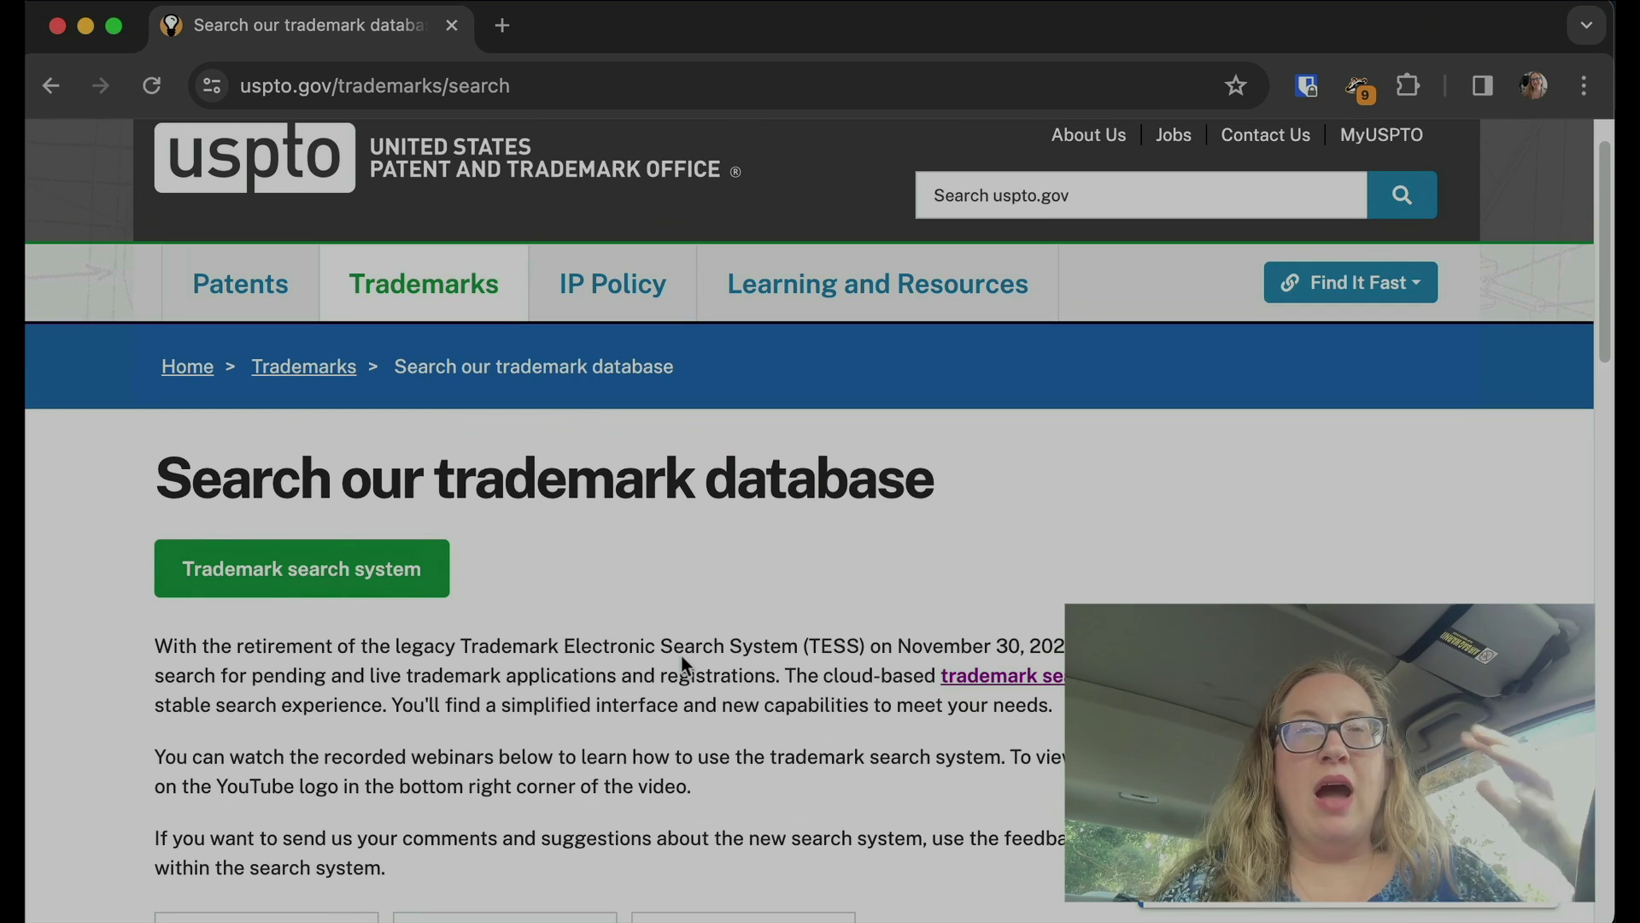
scroll(681, 658, "down", 4)
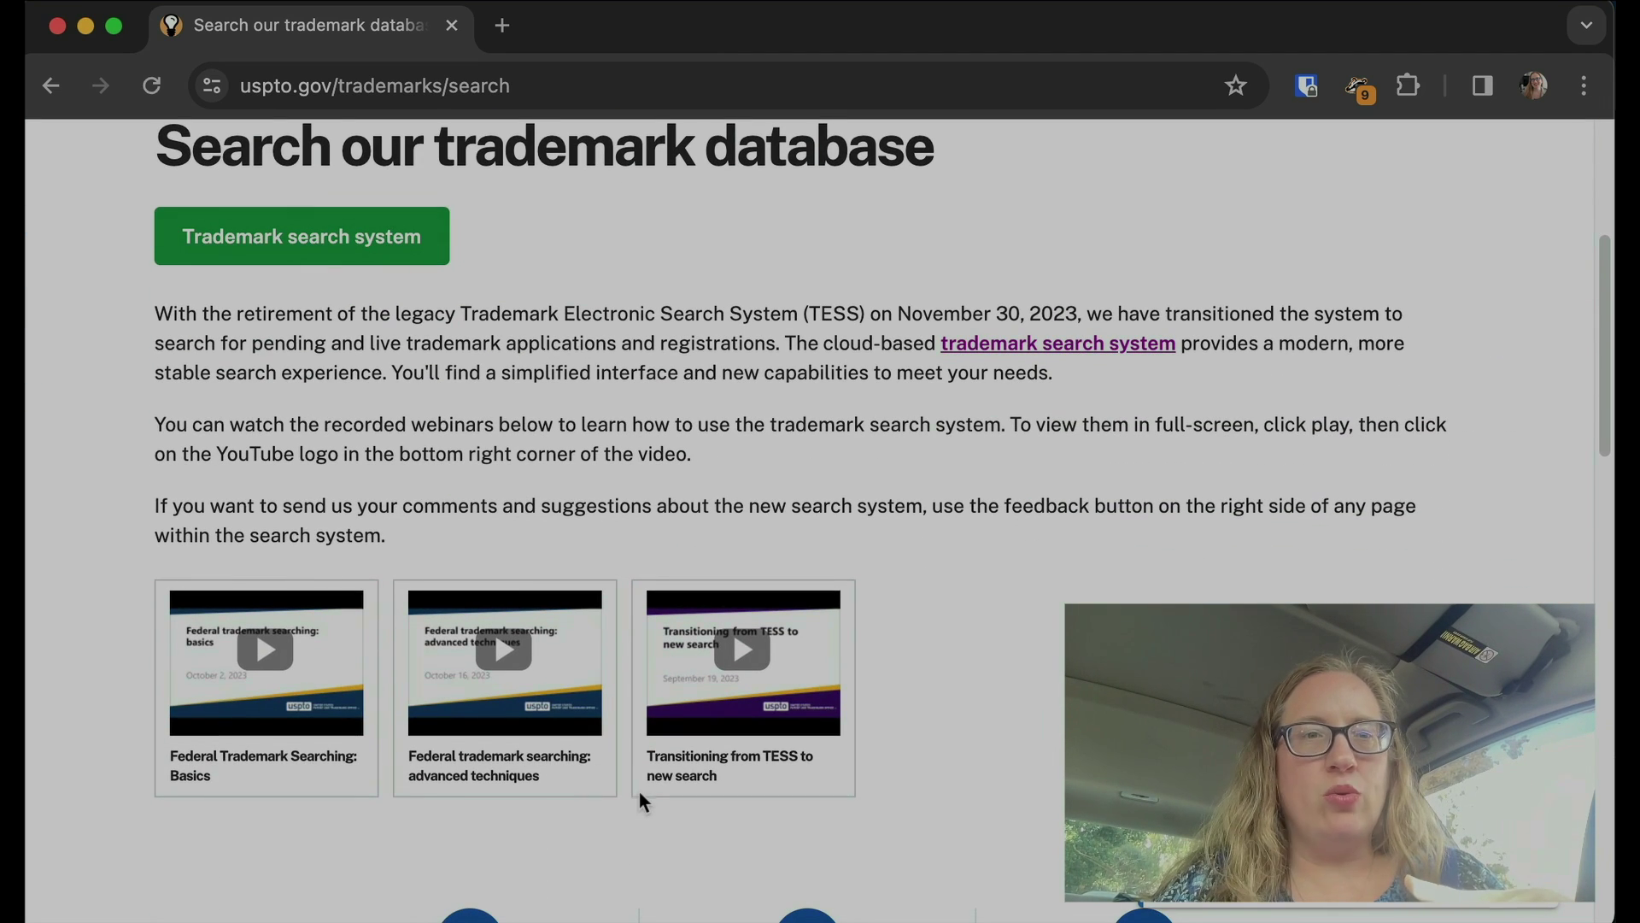
scroll(402, 634, "up", 5)
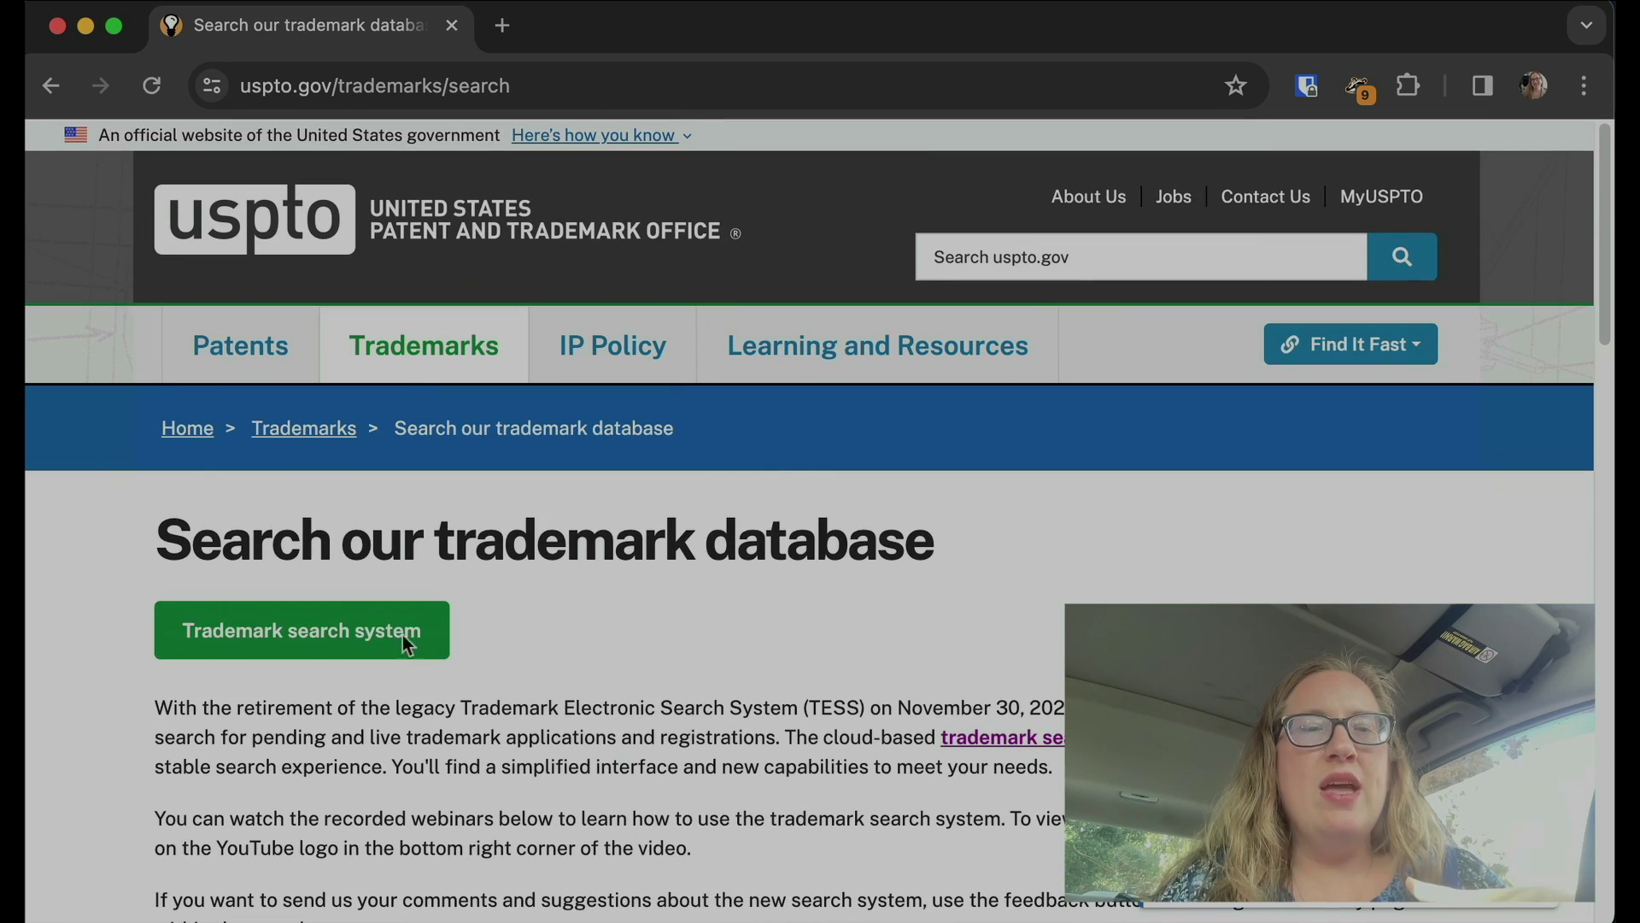
Step: Open the Trademark search system and run a basic search by all for "amazon"
left_click(334, 633)
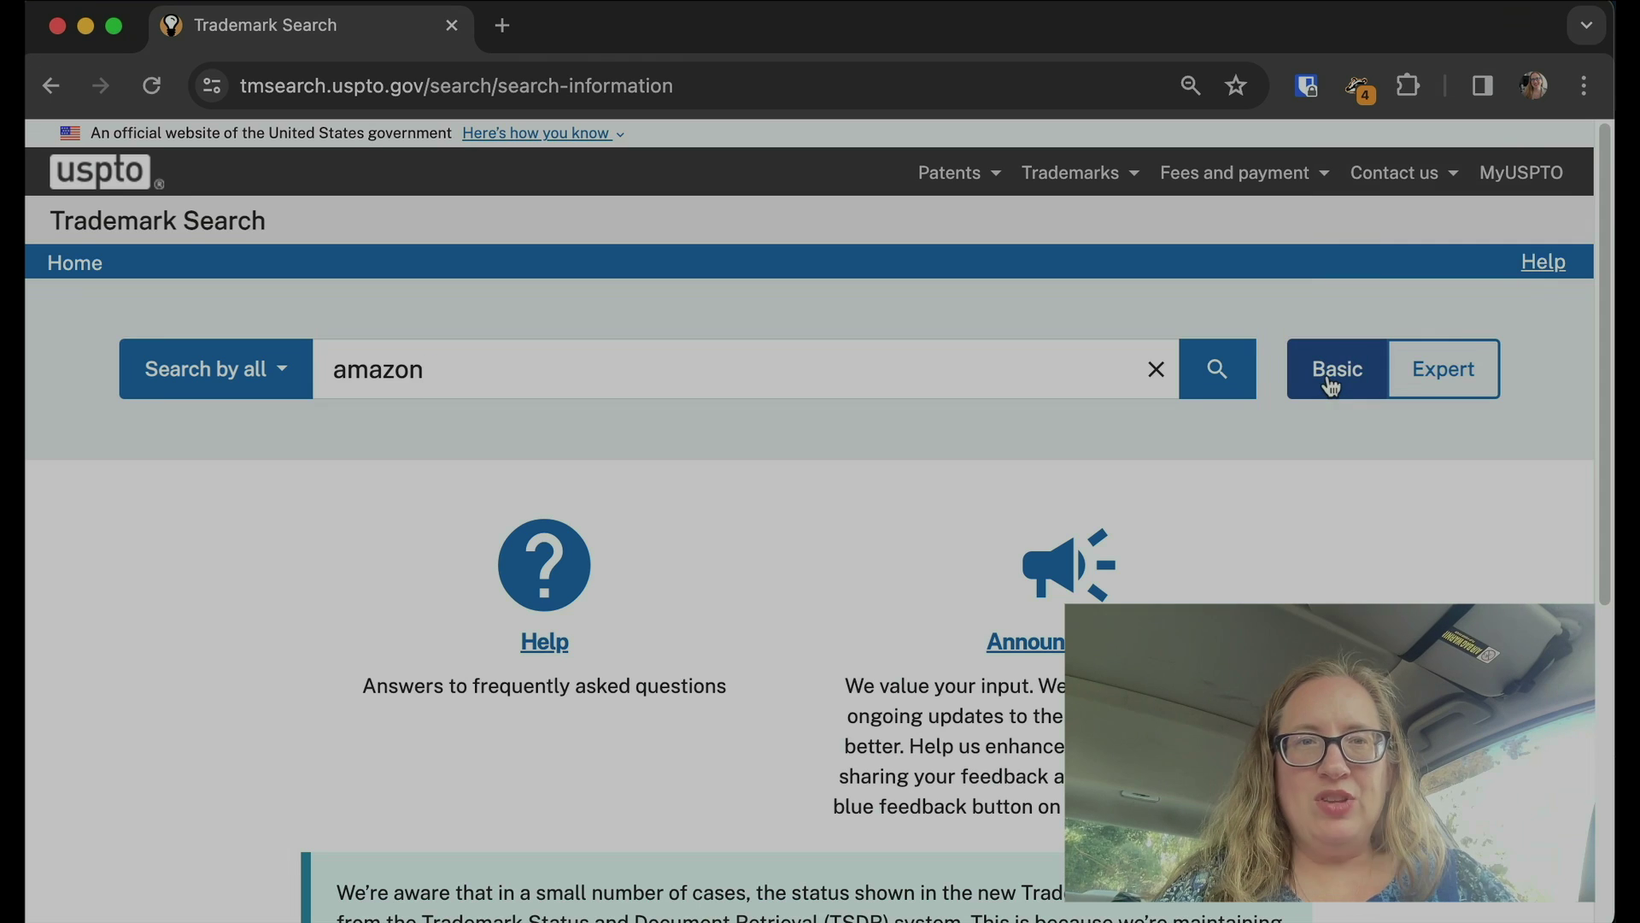
left_click(1224, 370)
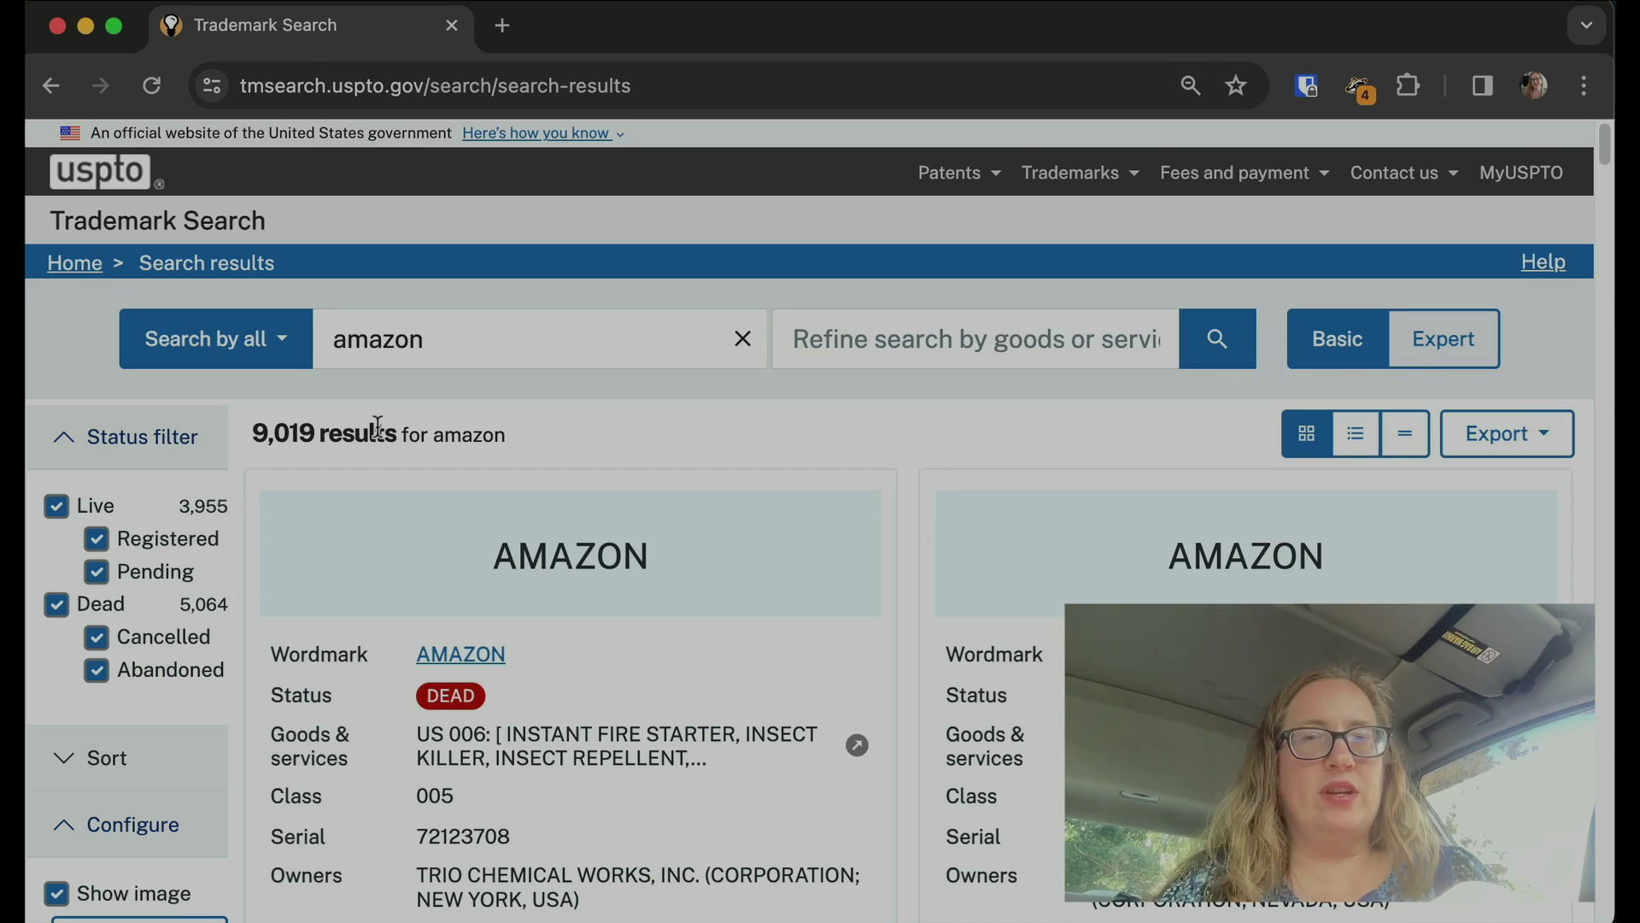
Step: Browse the amazon result cards, examining their wordmarks, statuses, goods and services, classes and owners
scroll(696, 675, "down", 20)
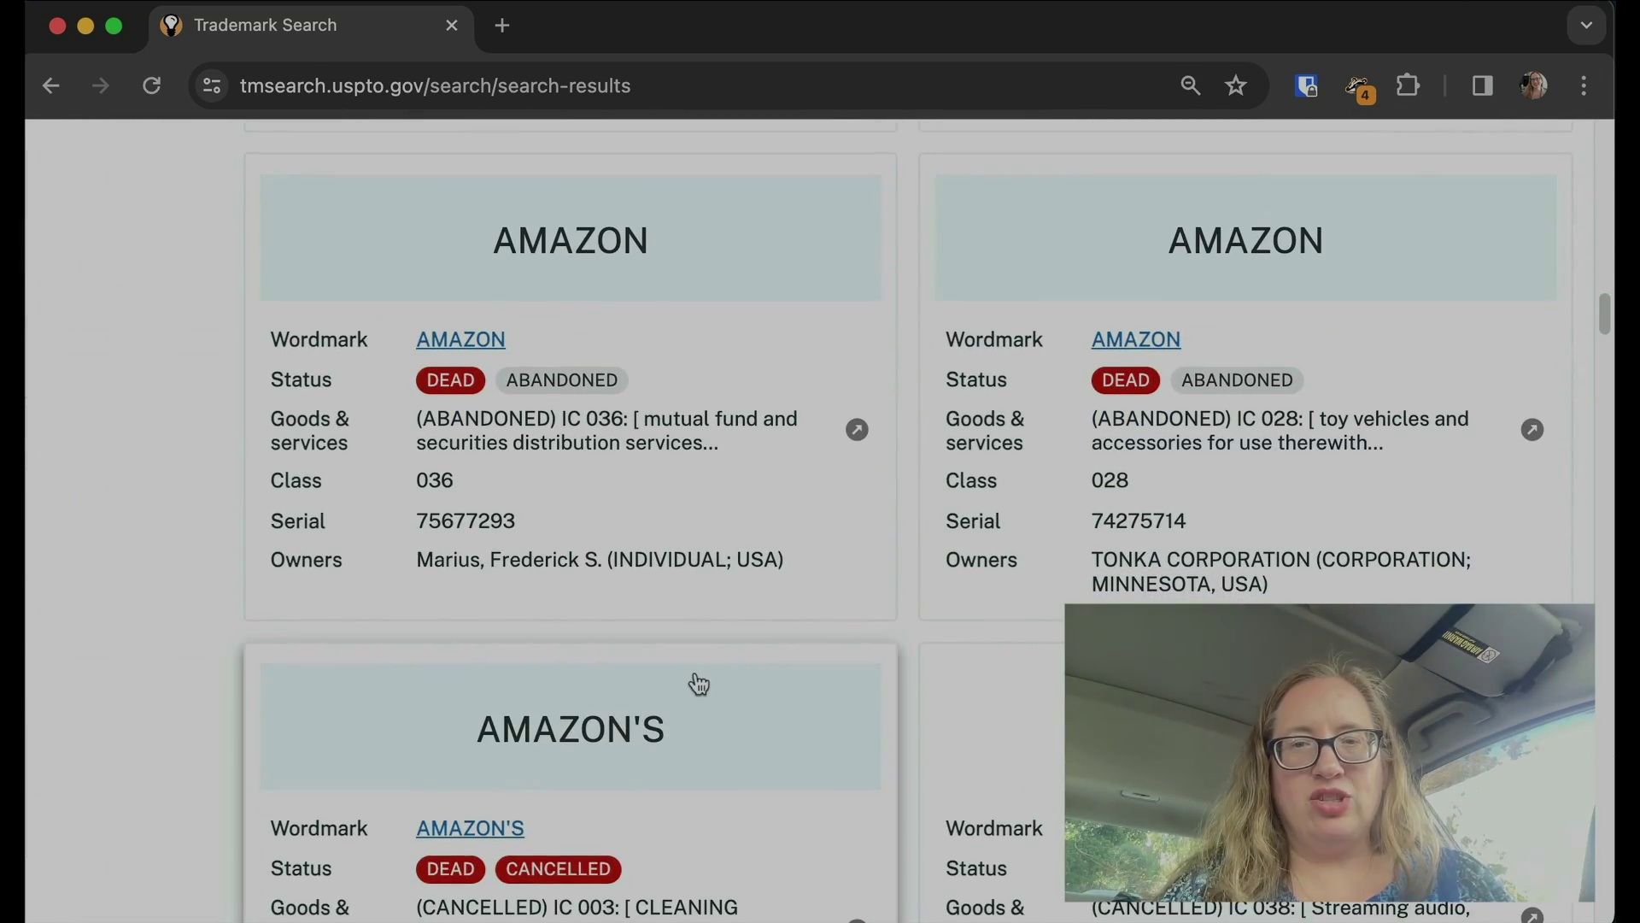
scroll(699, 684, "up", 15)
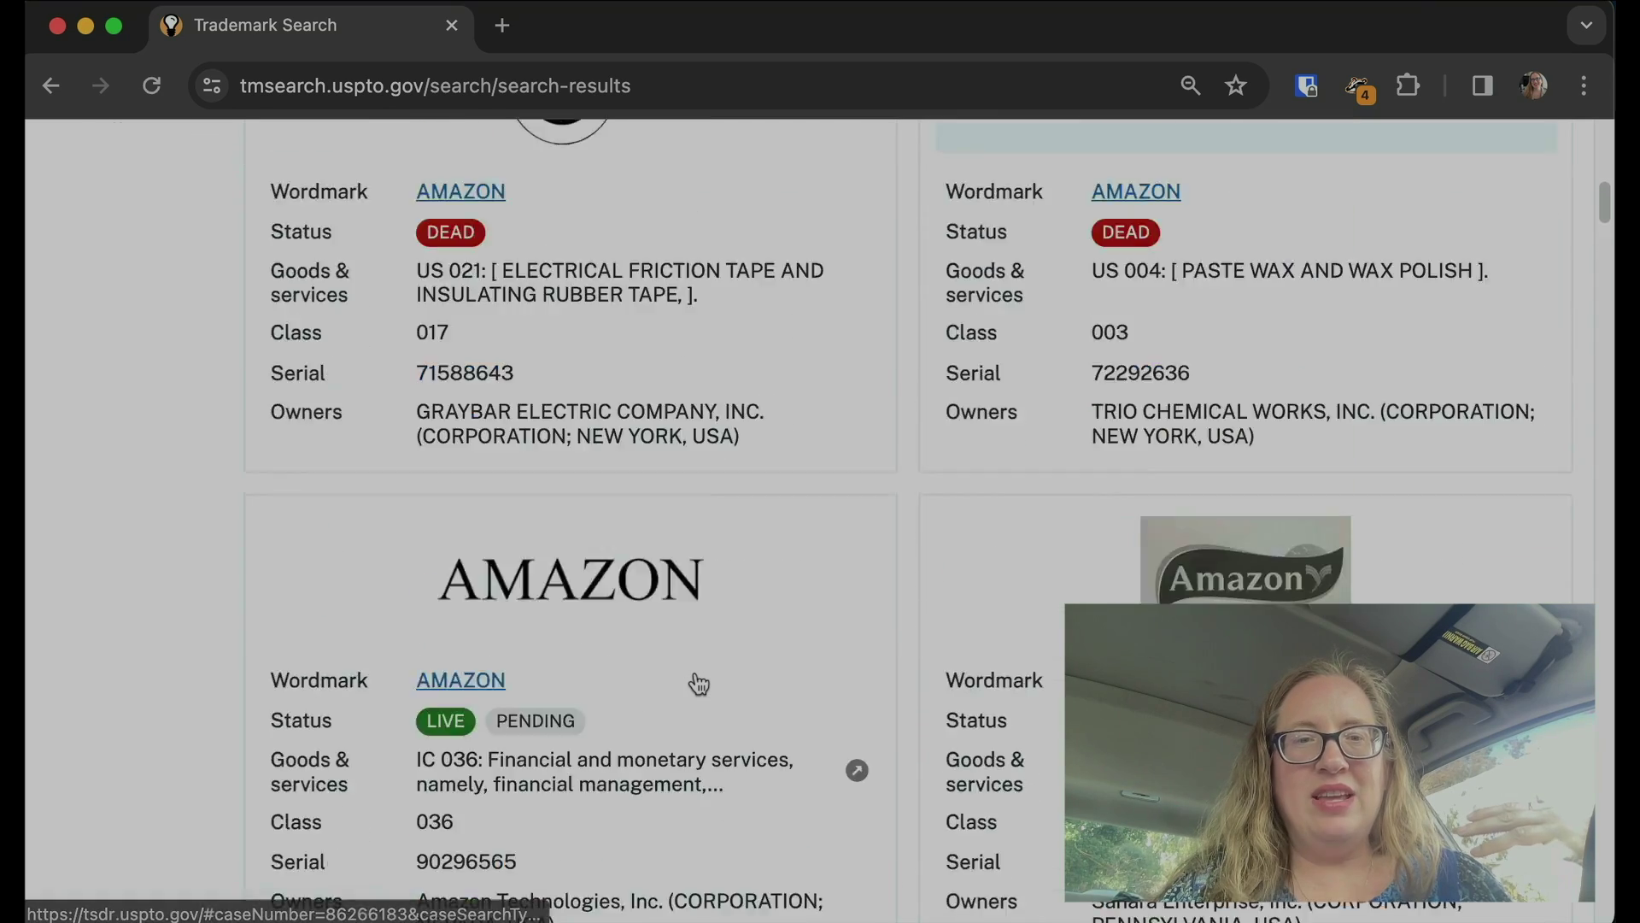
scroll(697, 682, "up", 5)
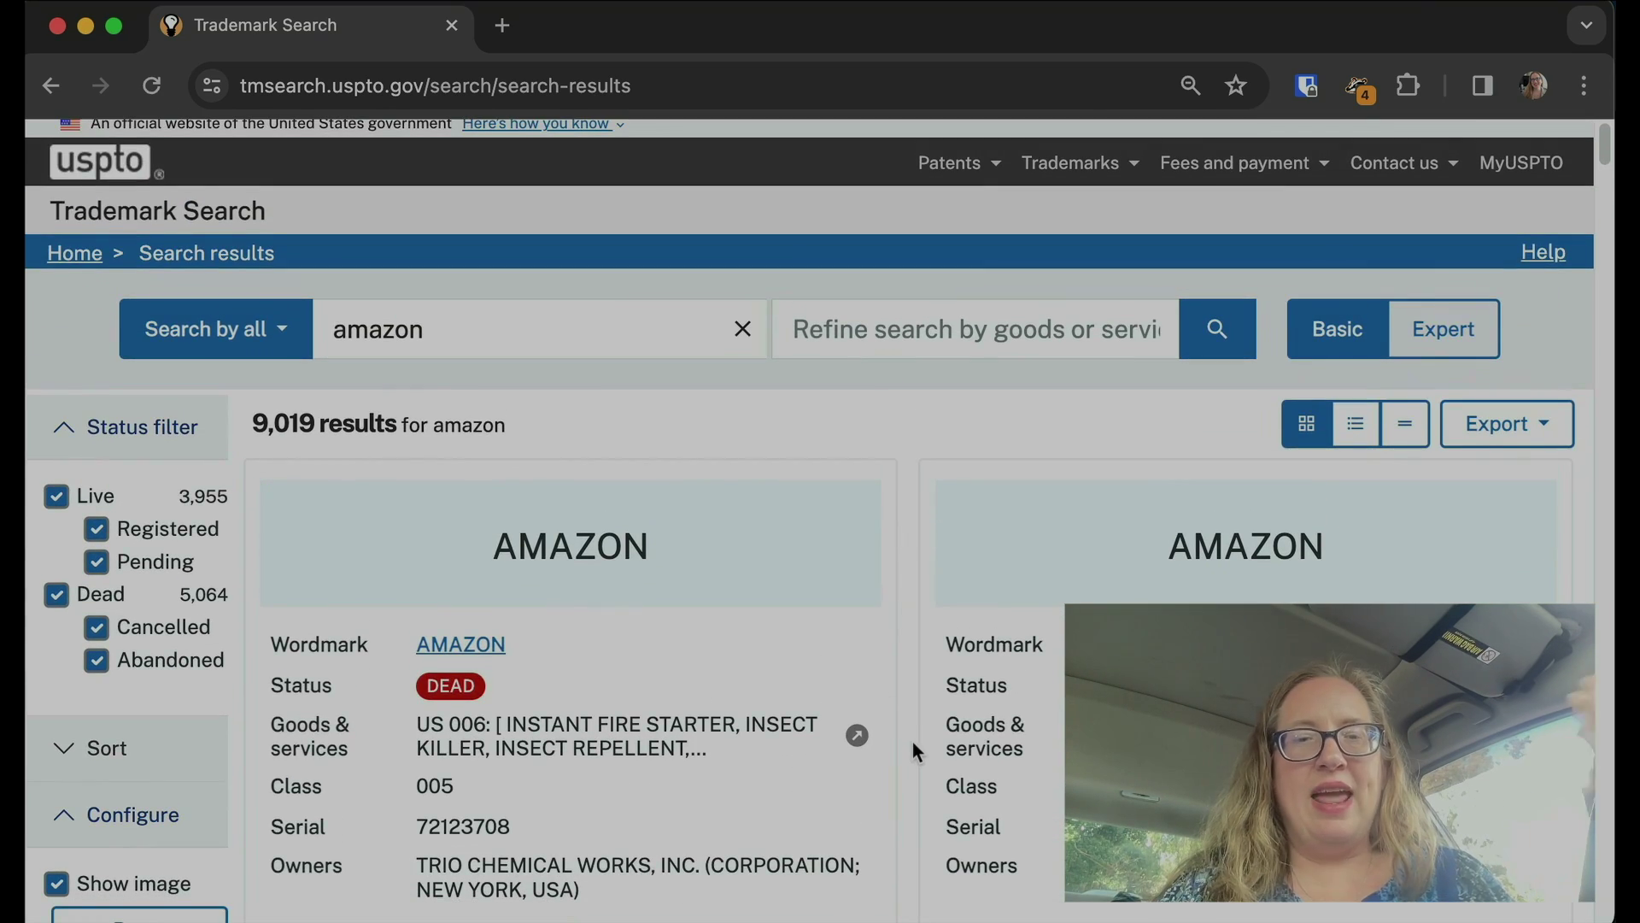
scroll(912, 741, "down", 2)
scroll(913, 750, "down", 1)
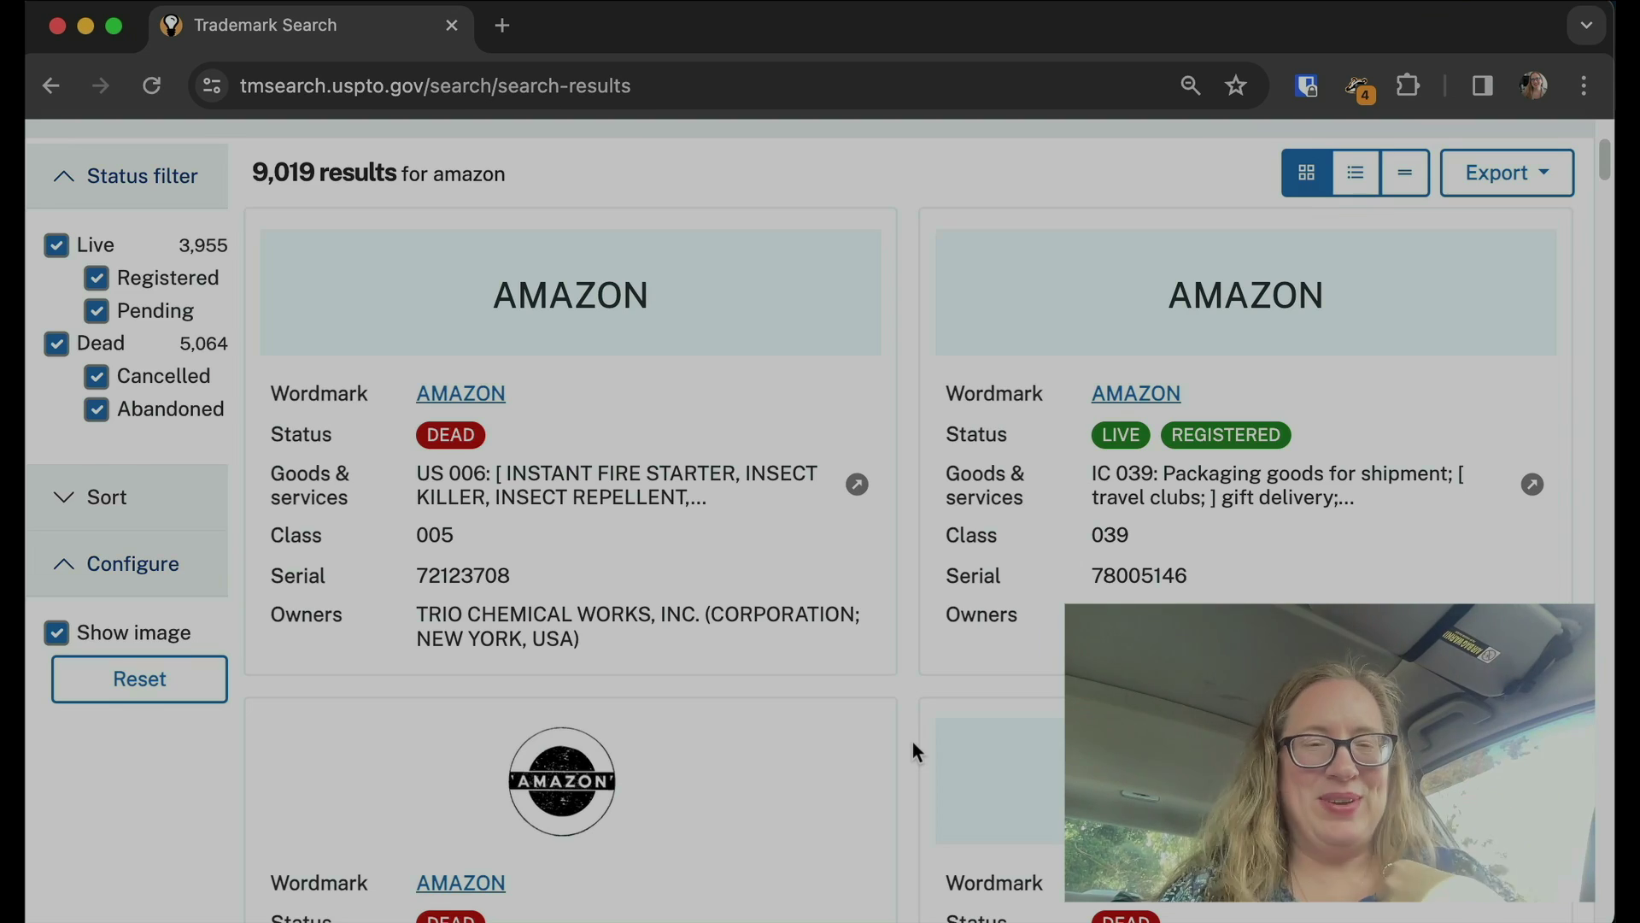
scroll(913, 743, "down", 10)
scroll(913, 743, "up", 15)
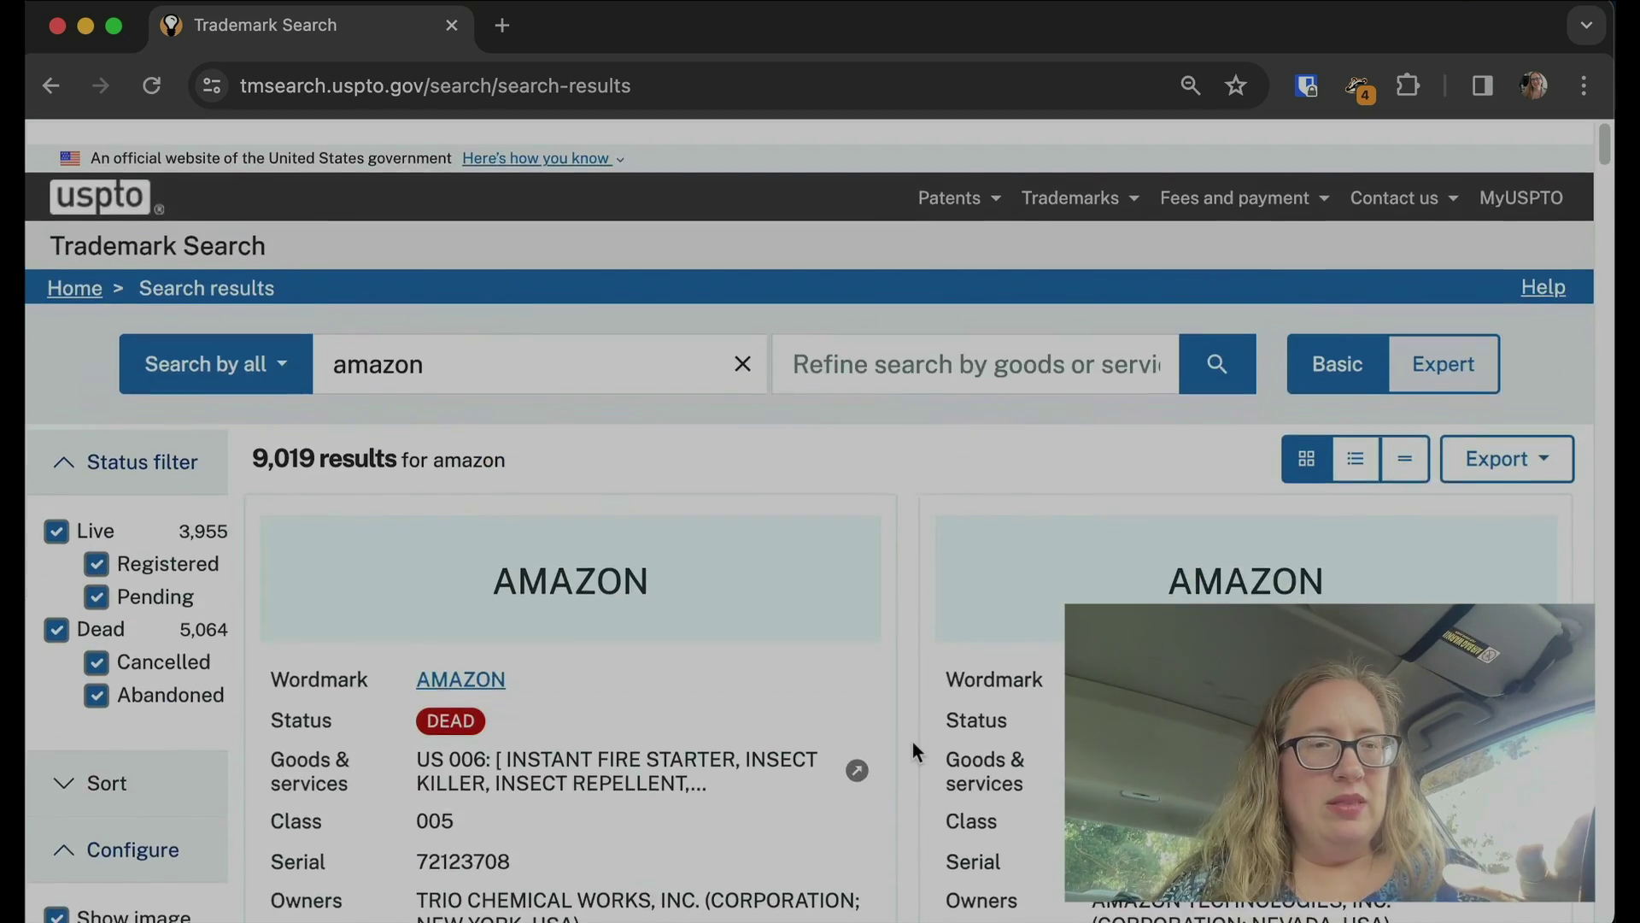
Step: Read the explanations of the Live, Registered, Pending, Dead and Cancelled options in the status filter
scroll(912, 743, "down", 3)
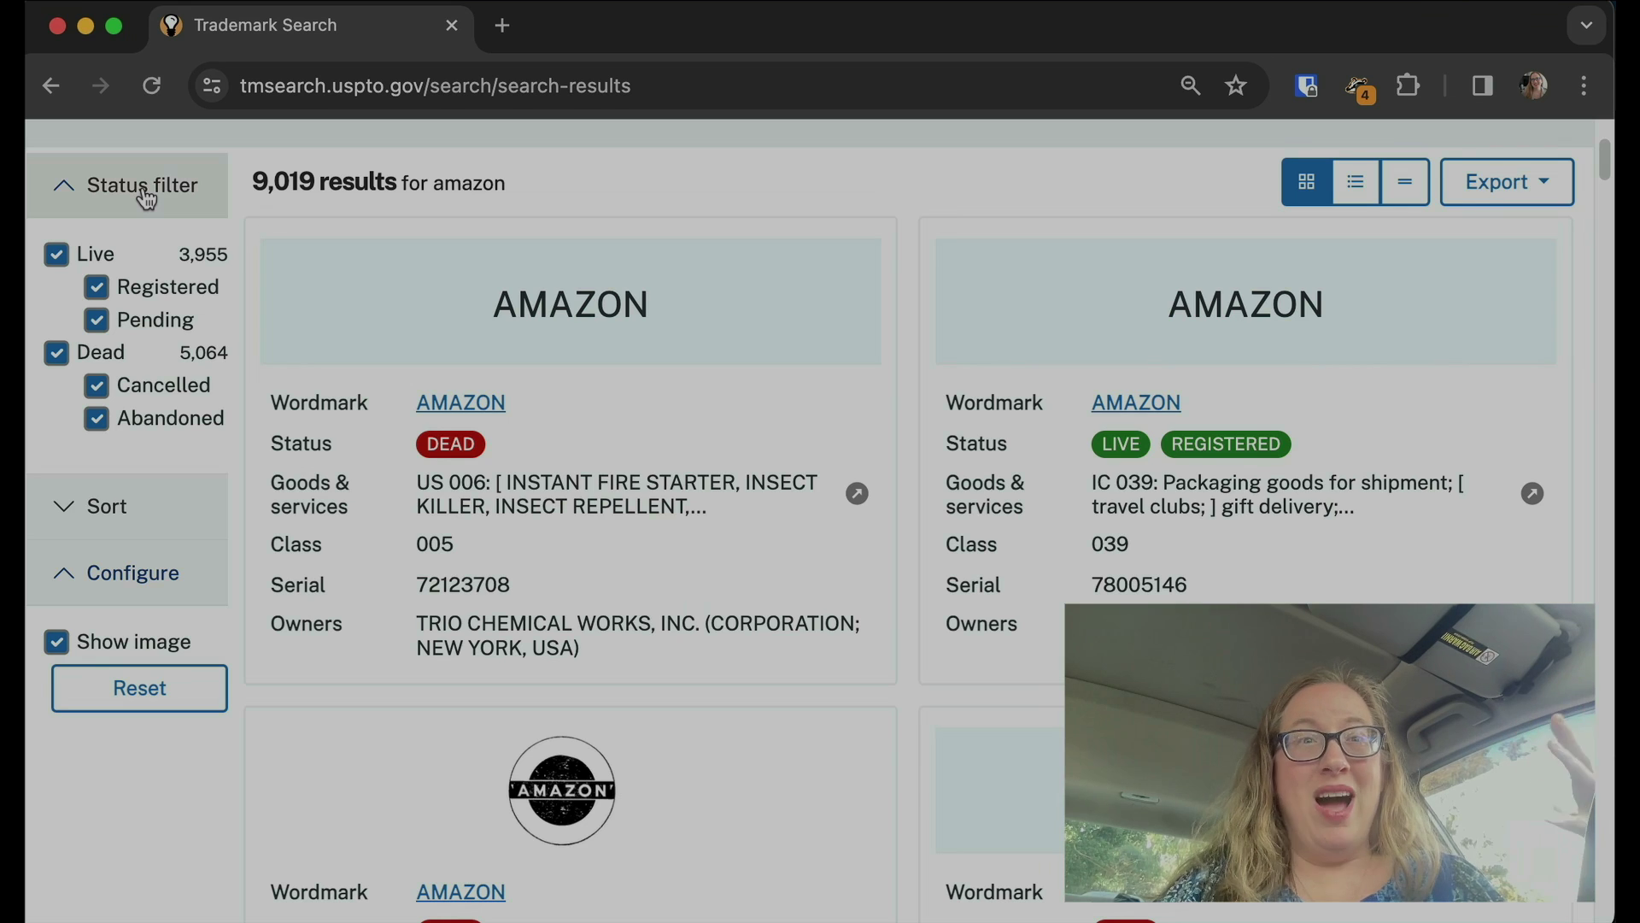
mouse_move(112, 251)
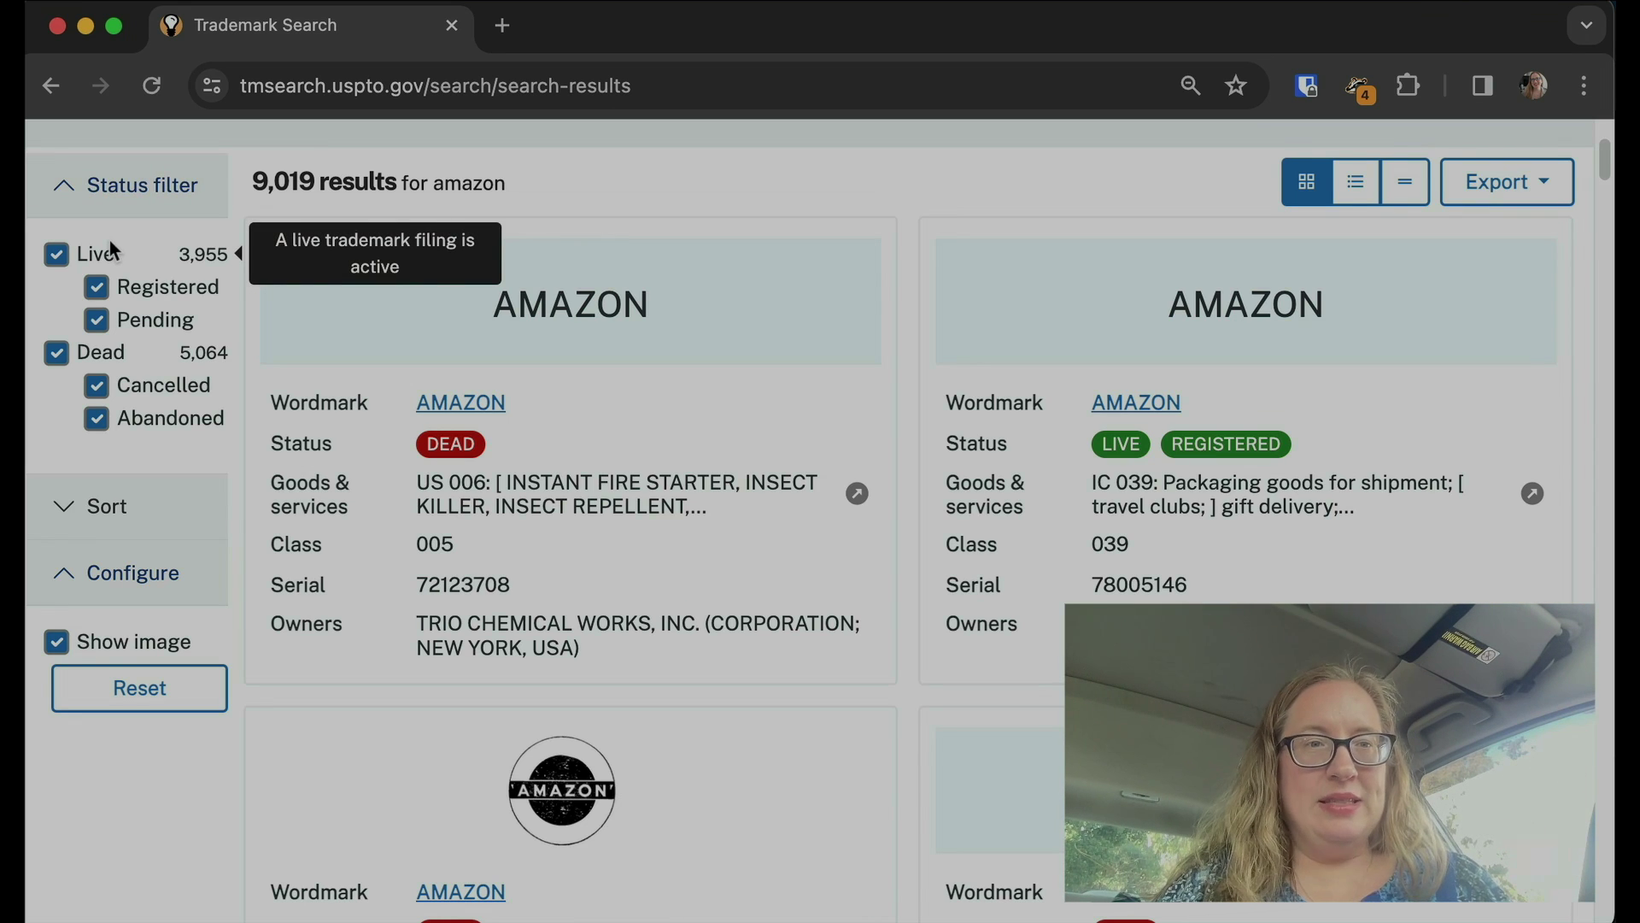
mouse_move(168, 292)
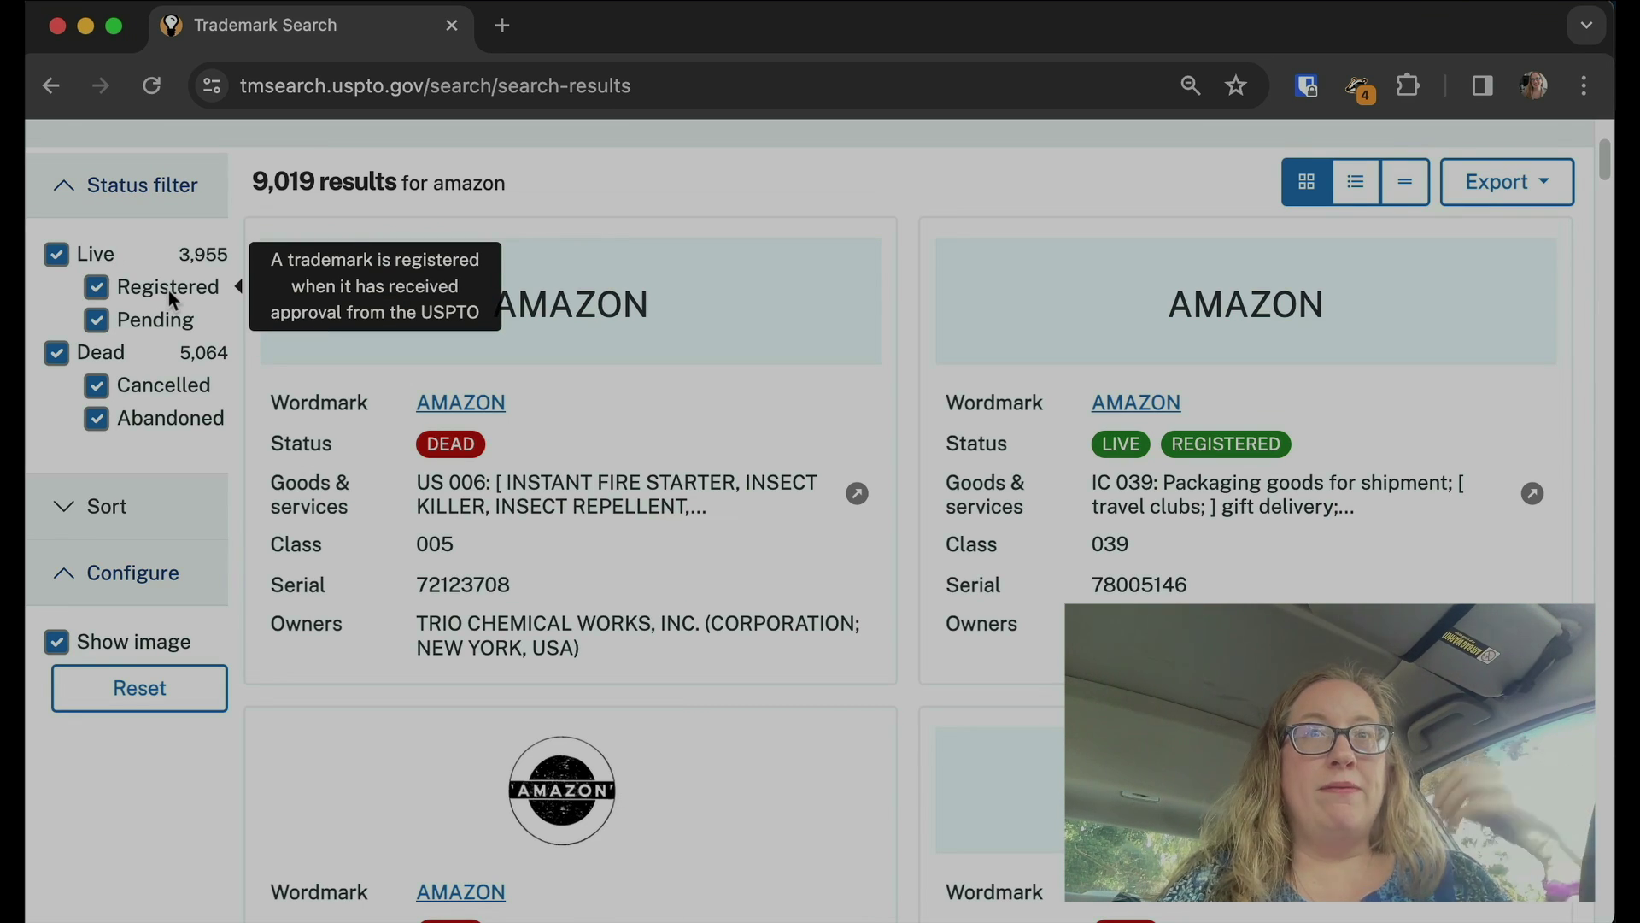
mouse_move(165, 336)
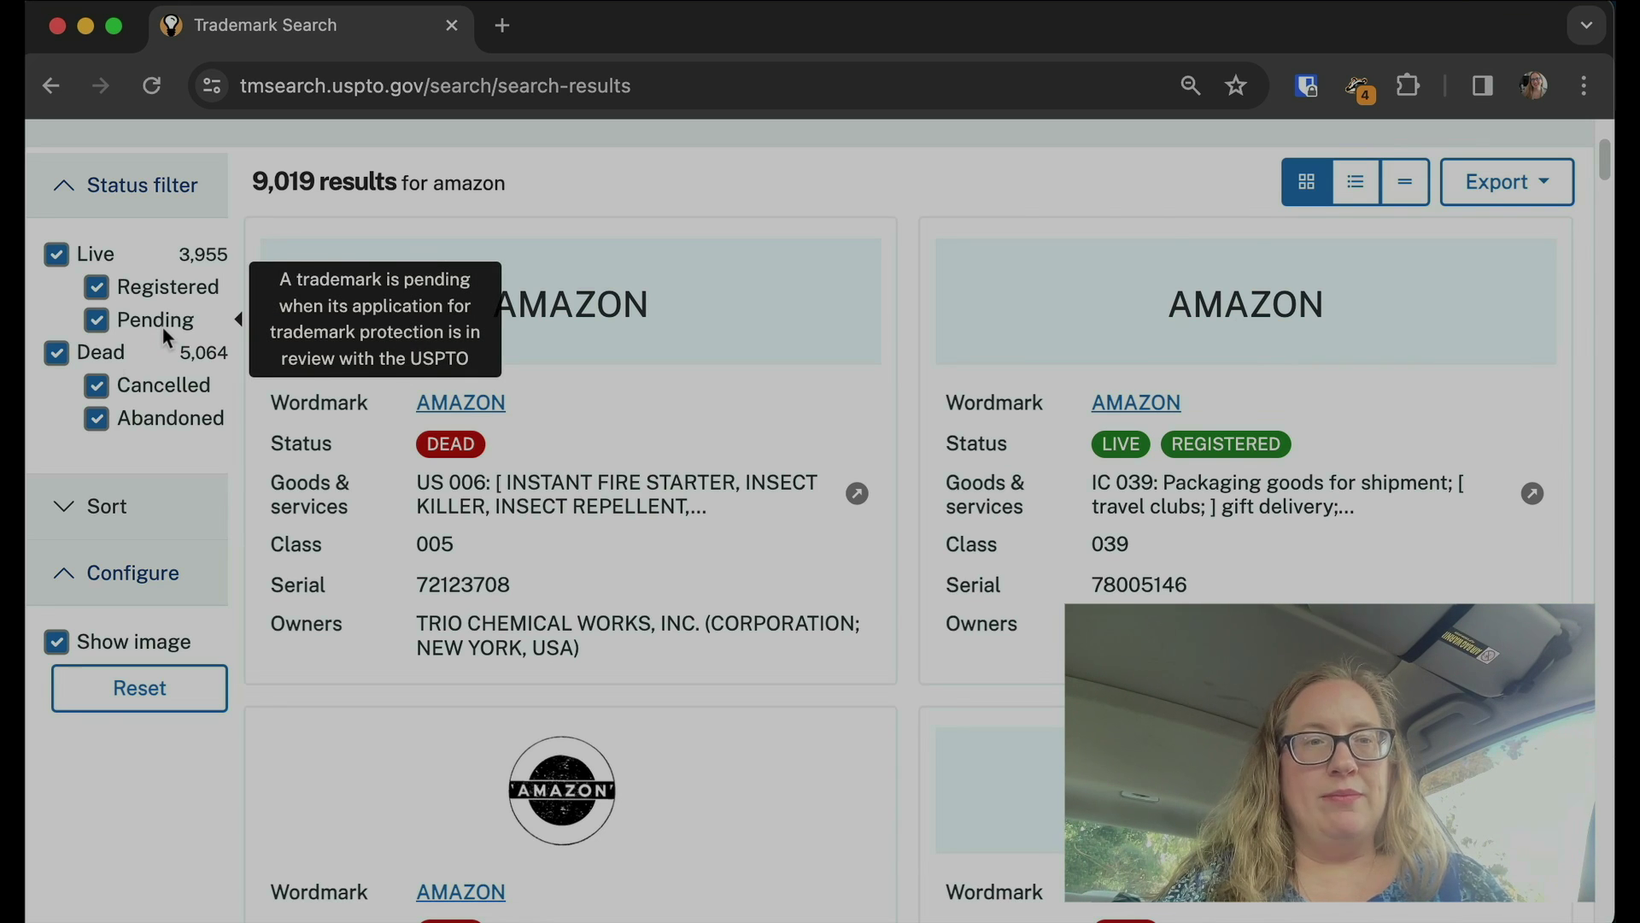
mouse_move(112, 352)
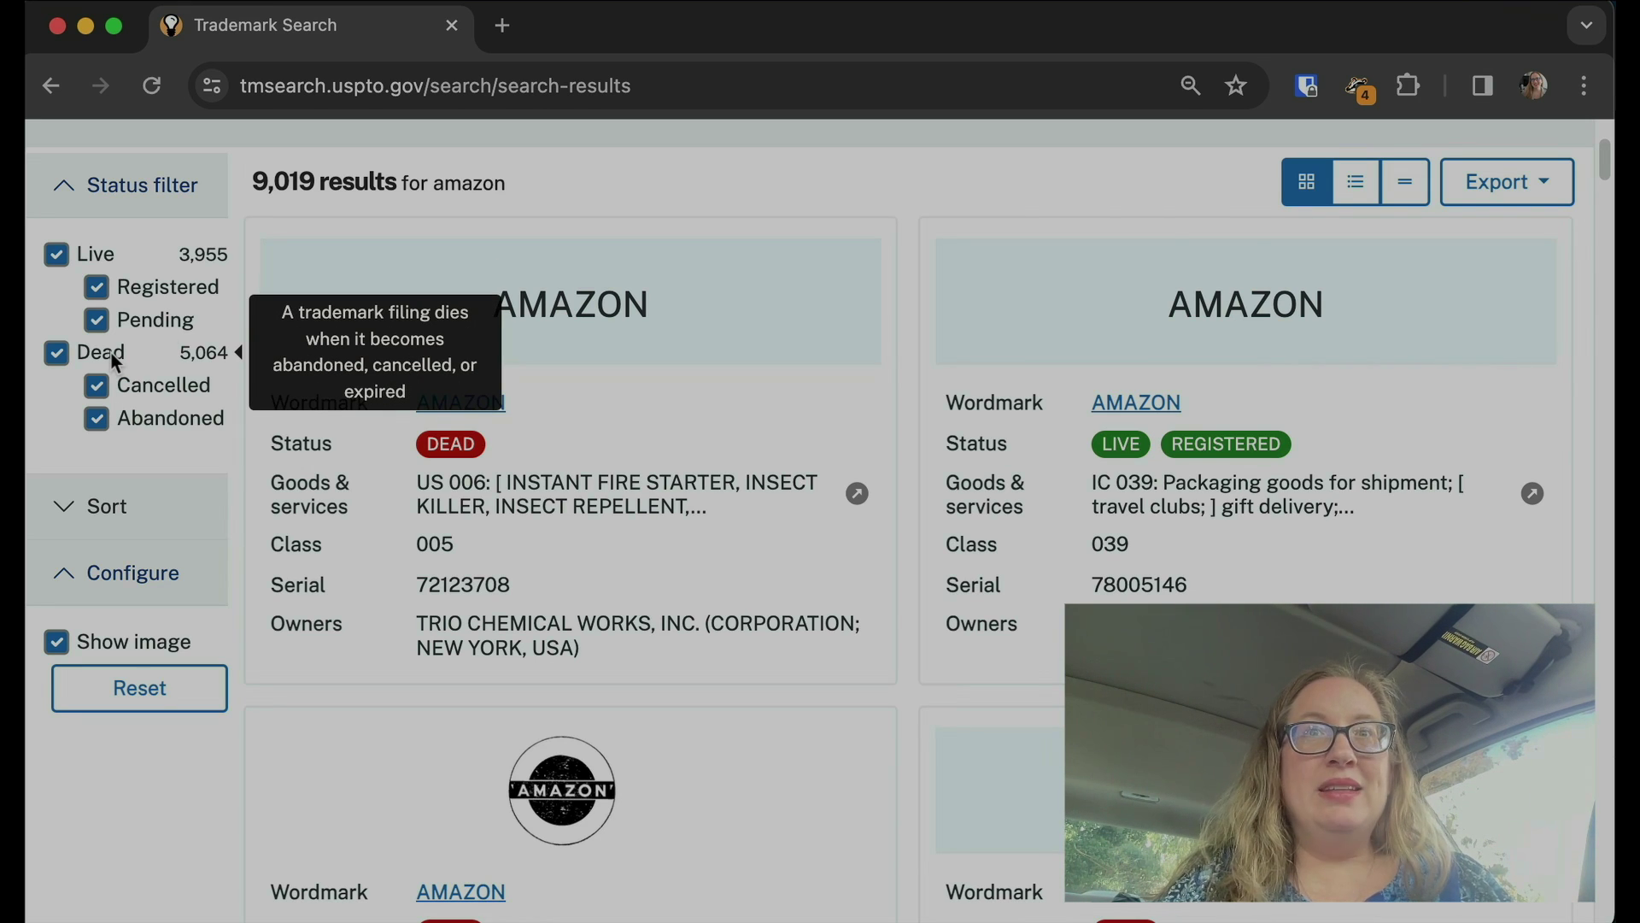
mouse_move(156, 395)
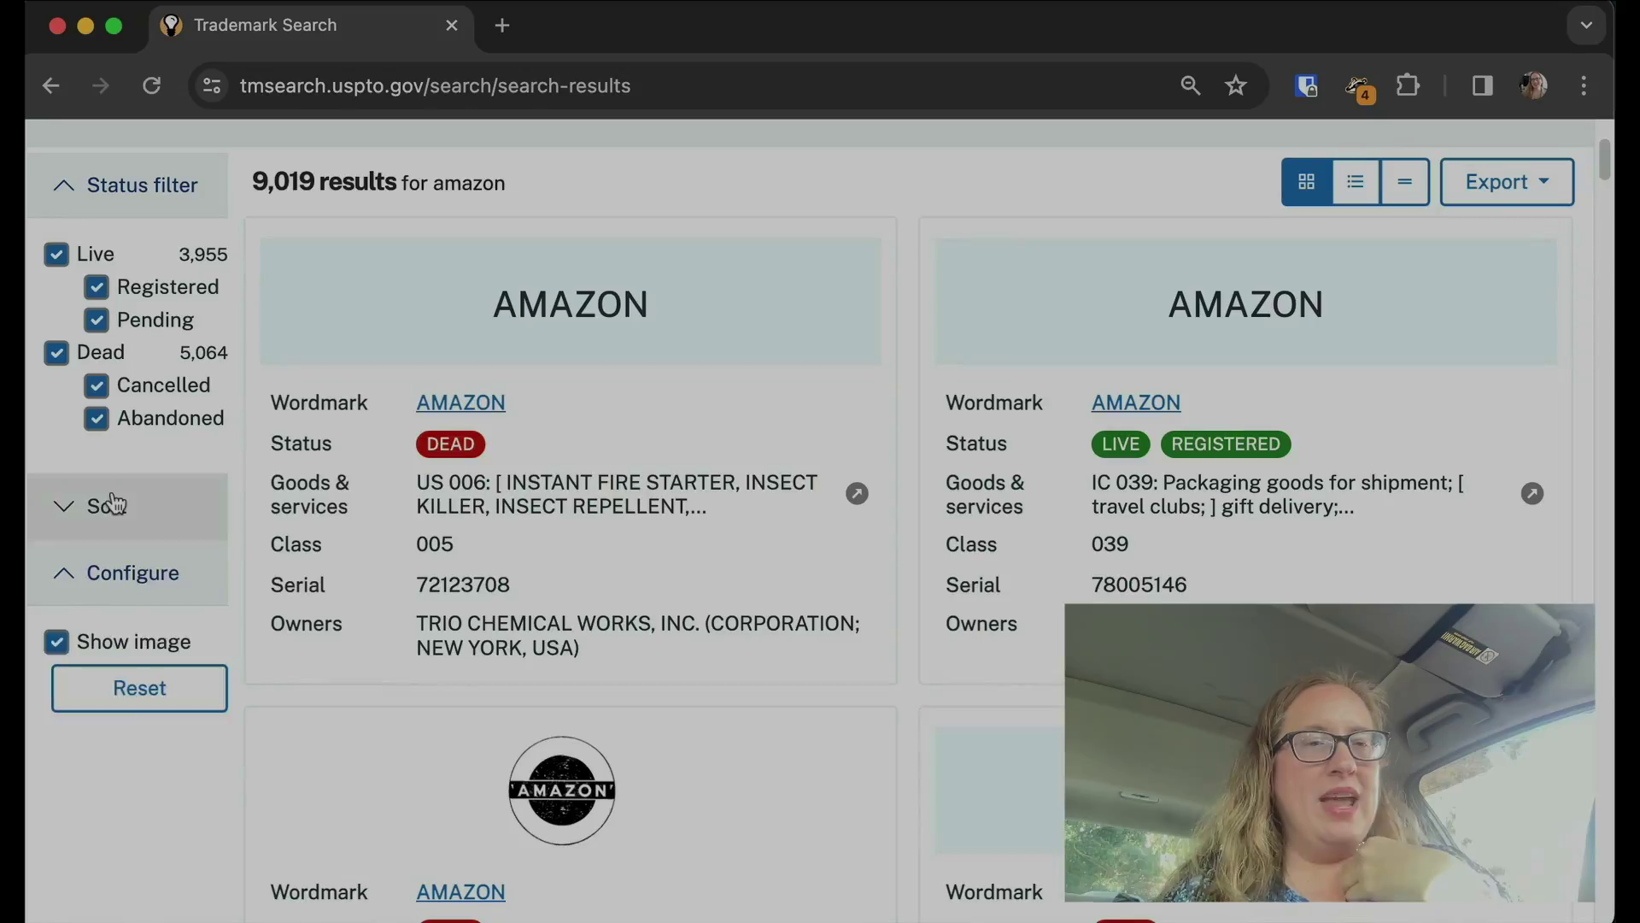
Step: Expand the sort options and review the available sort orders and the Configure settings for the results
left_click(114, 504)
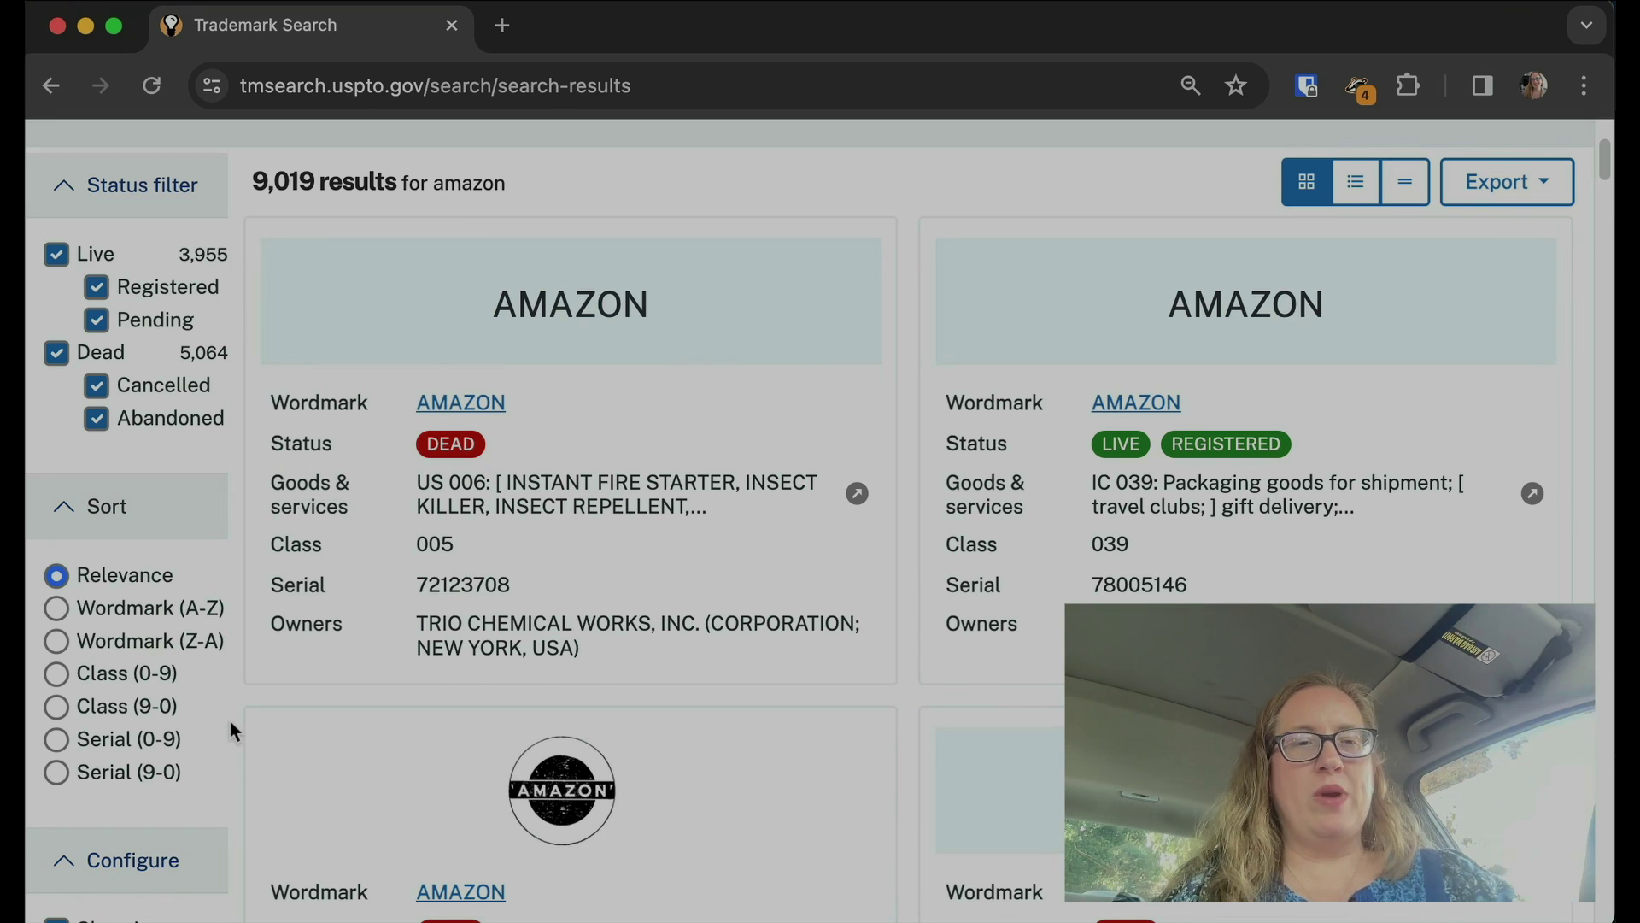
scroll(231, 725, "down", 5)
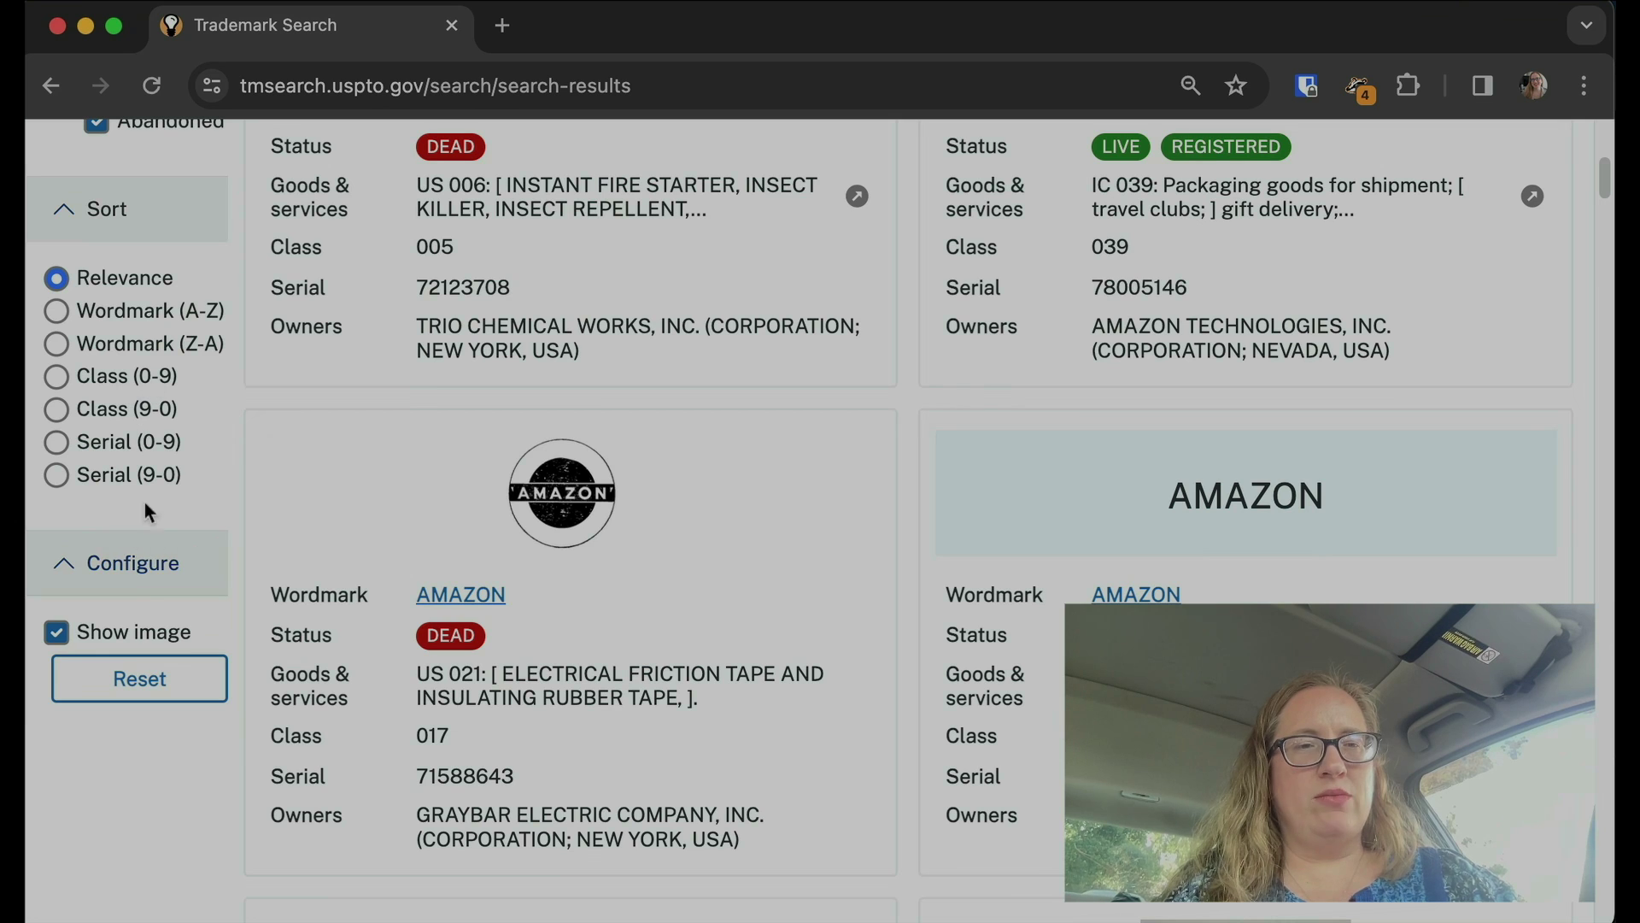
left_click(164, 562)
scroll(201, 555, "up", 5)
scroll(201, 541, "up", 2)
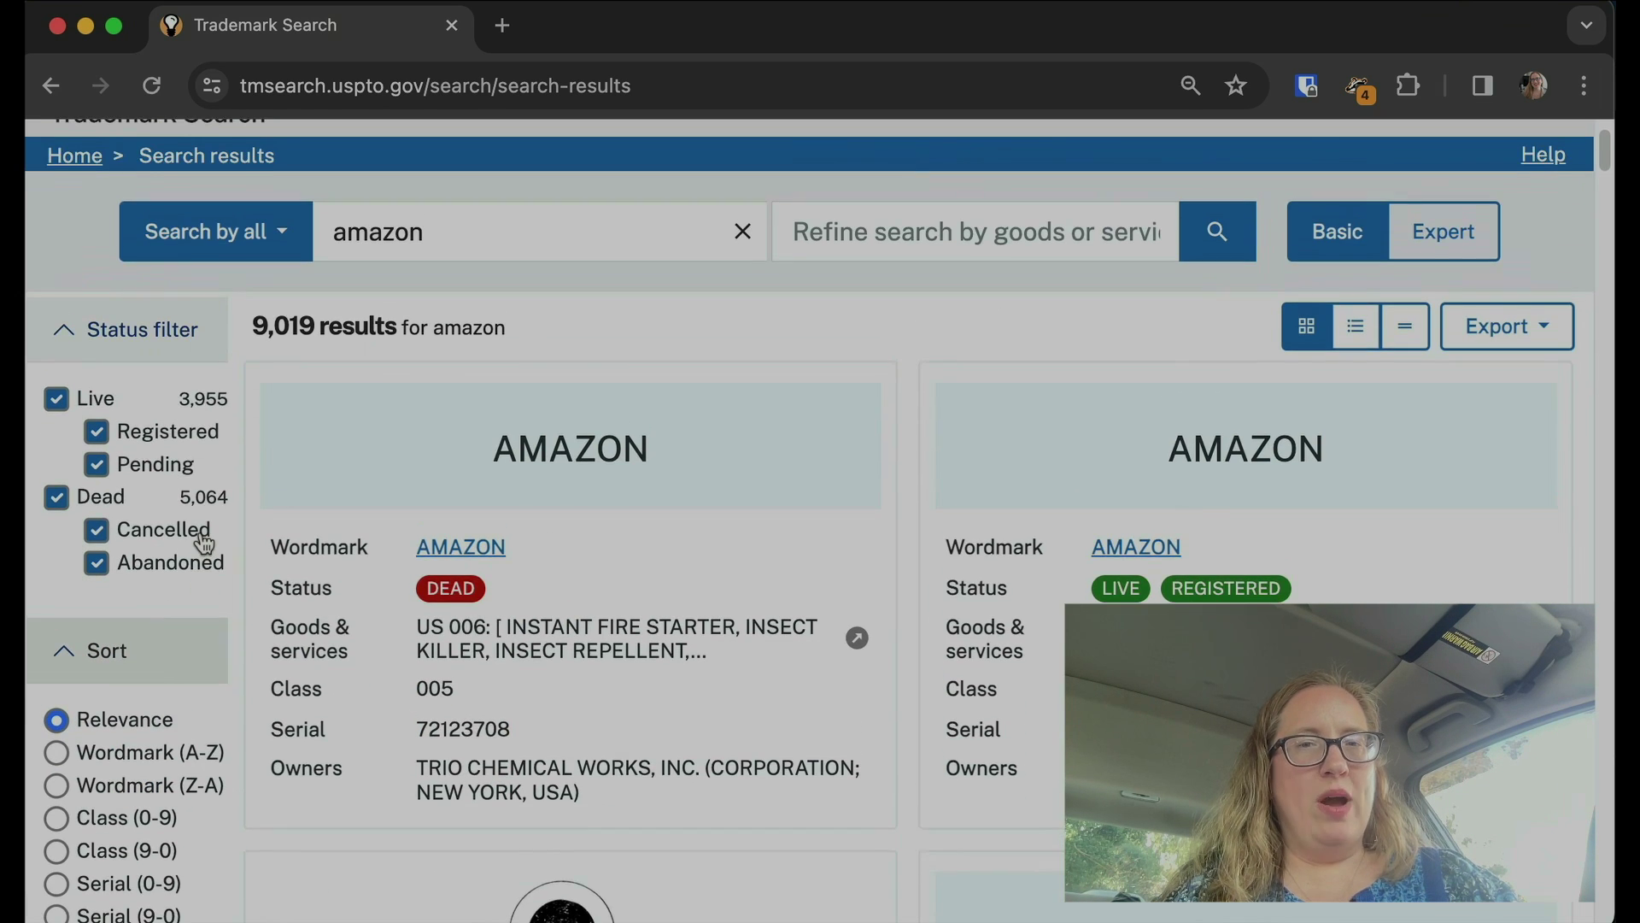
Step: Skim the result cards, switch the results to the list view and look through the listed trademarks
scroll(201, 542, "down", 5)
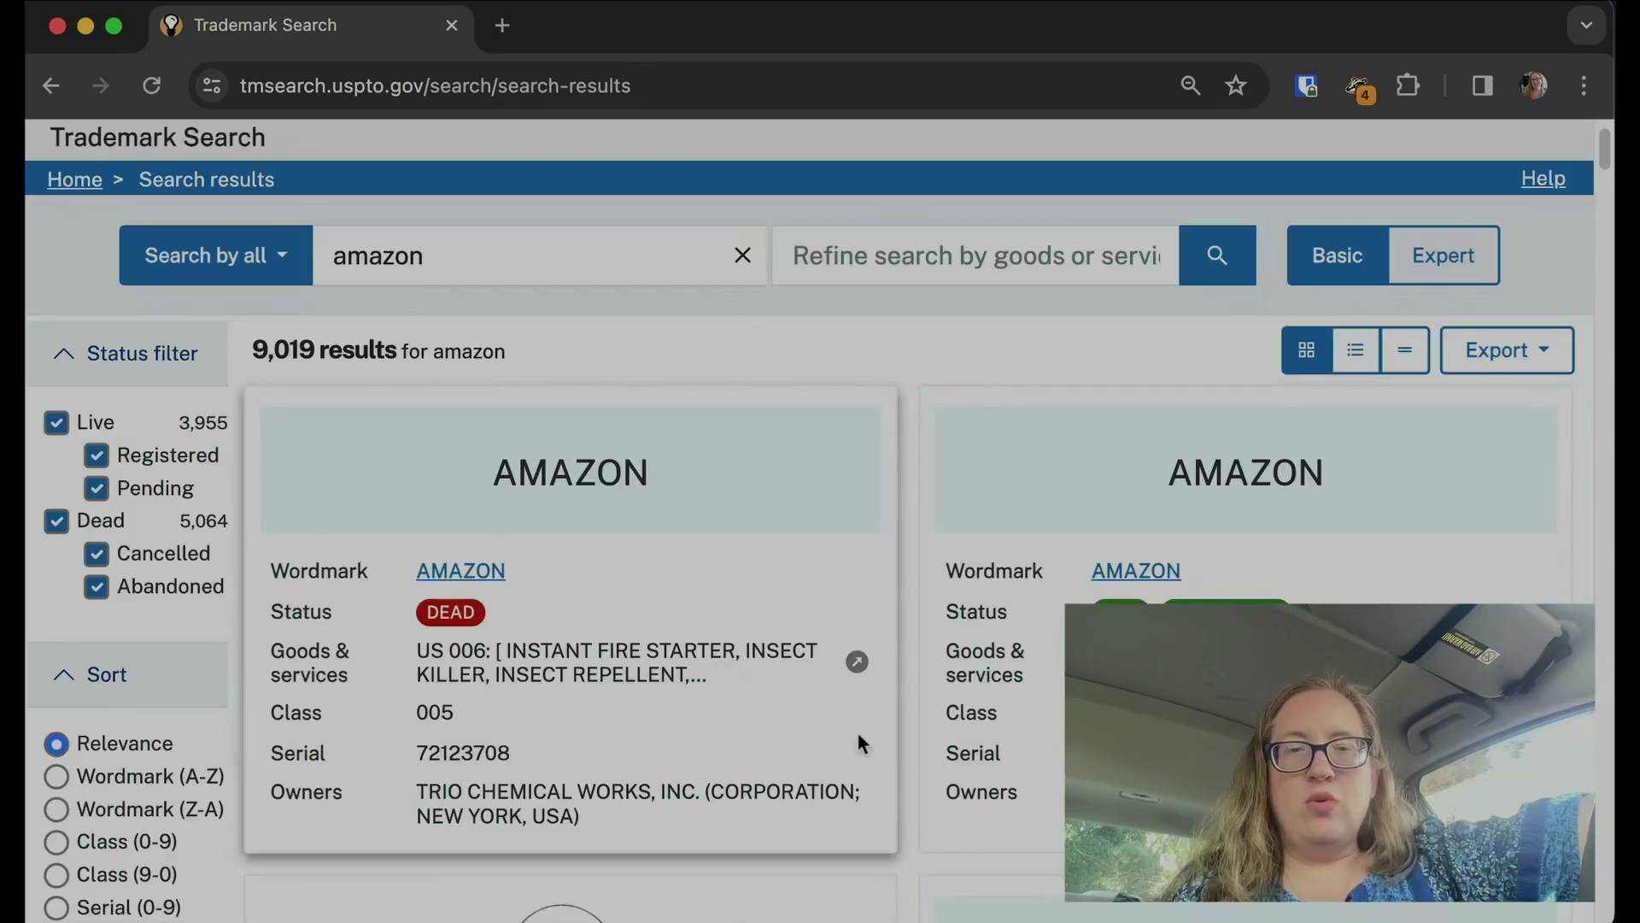
scroll(858, 733, "down", 6)
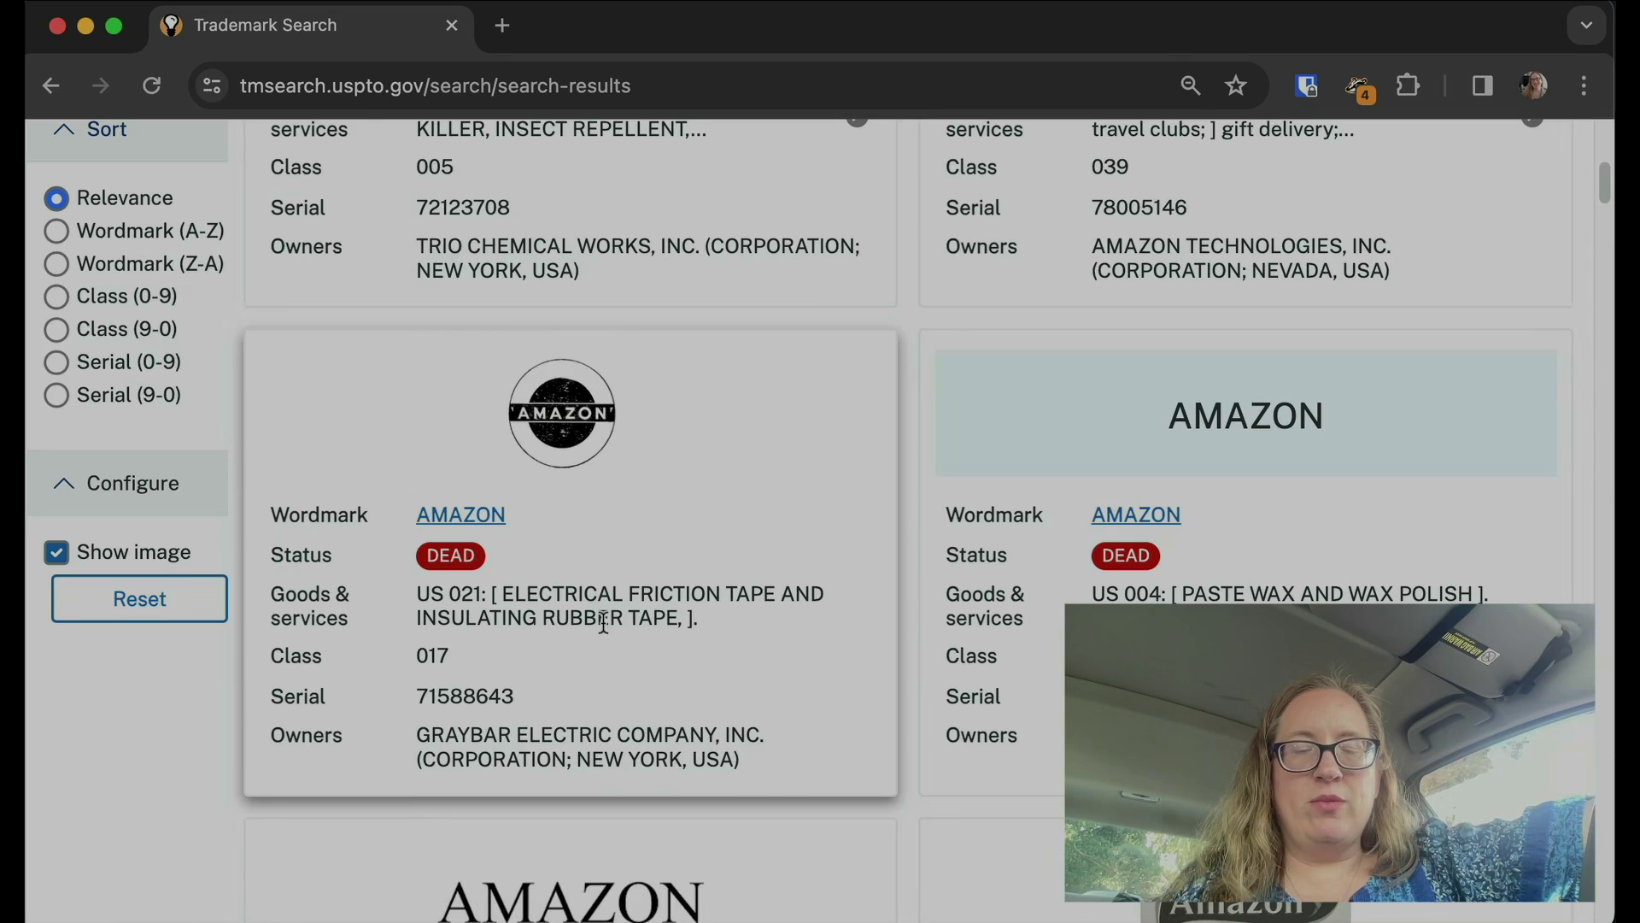
scroll(789, 671, "up", 6)
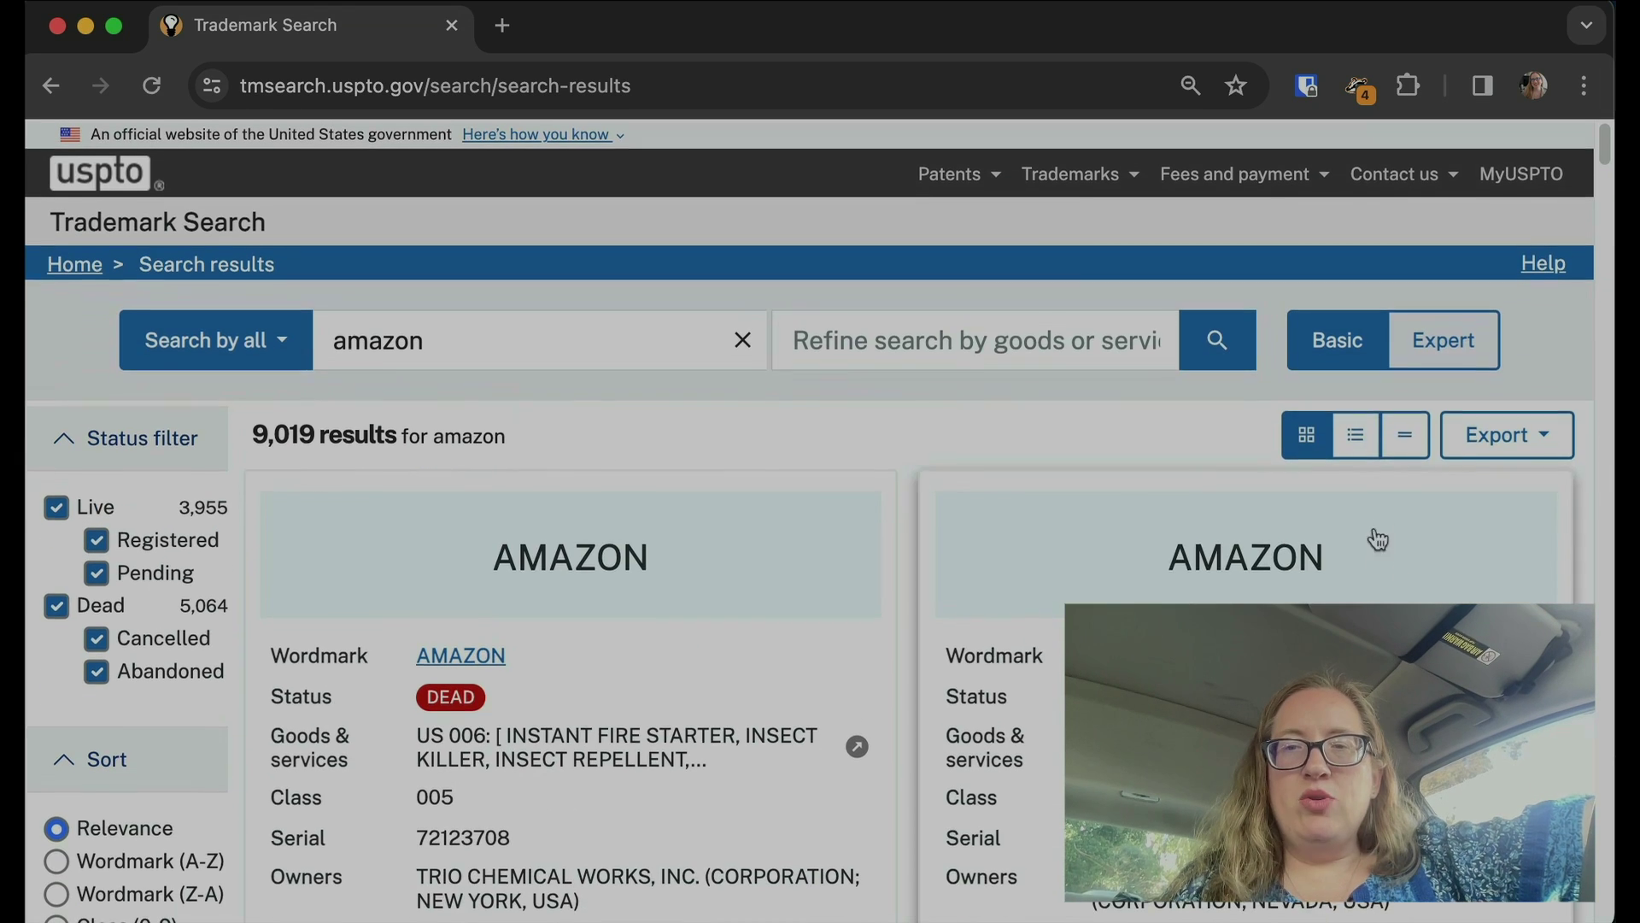
left_click(1357, 435)
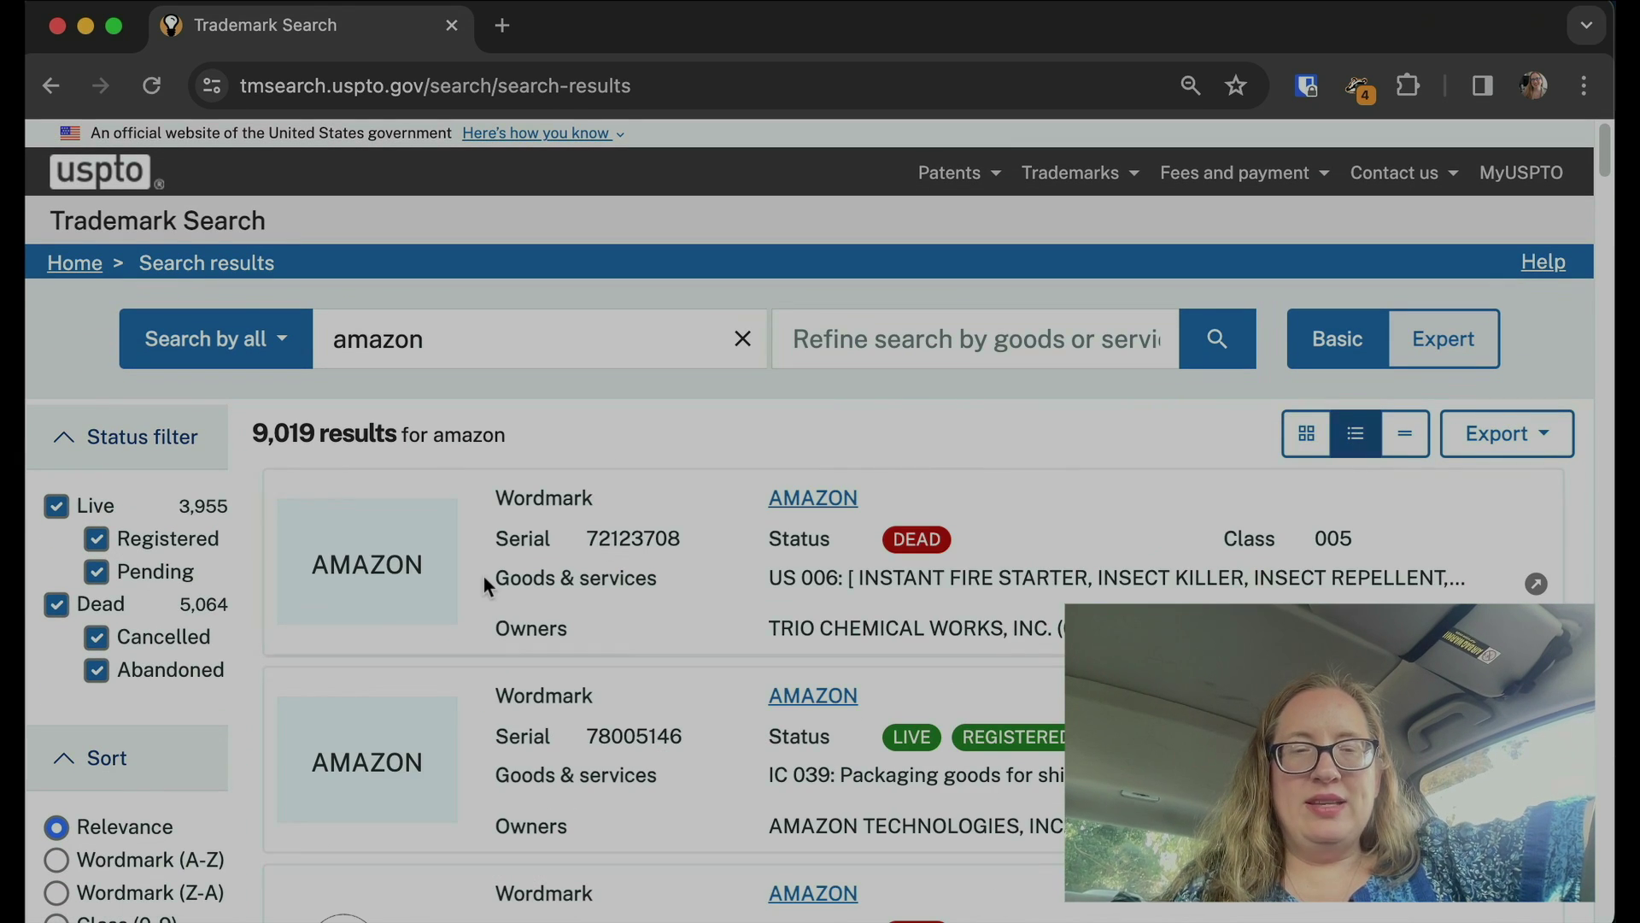
scroll(485, 577, "down", 8)
scroll(628, 502, "up", 10)
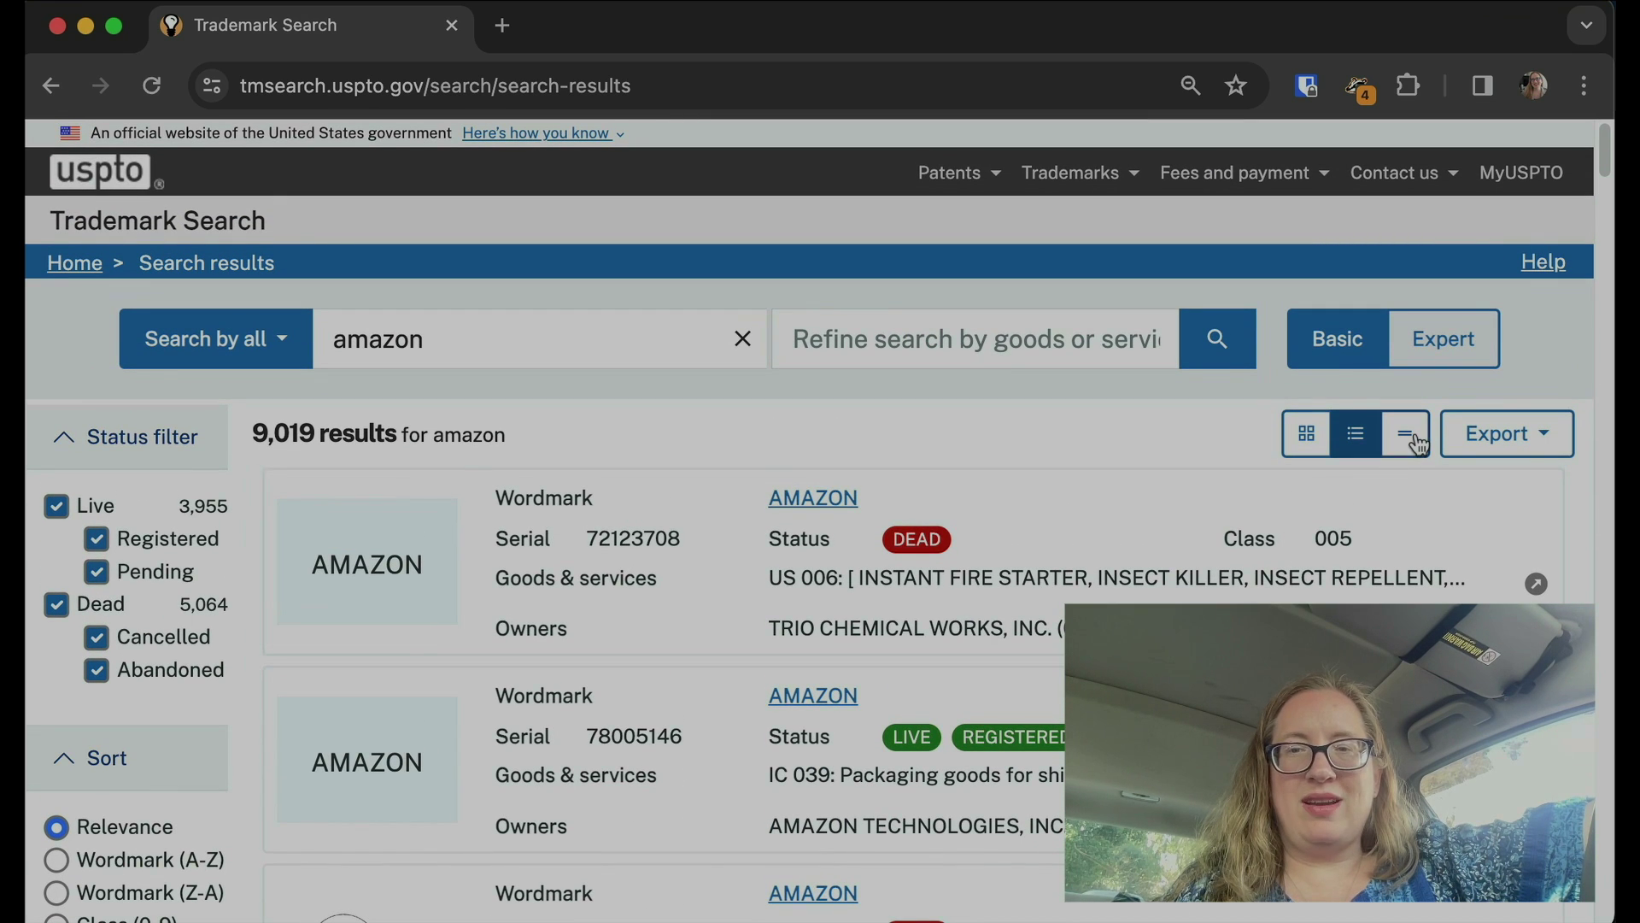
Step: Look through the results in the compact table view and return to the card grid view
left_click(1414, 440)
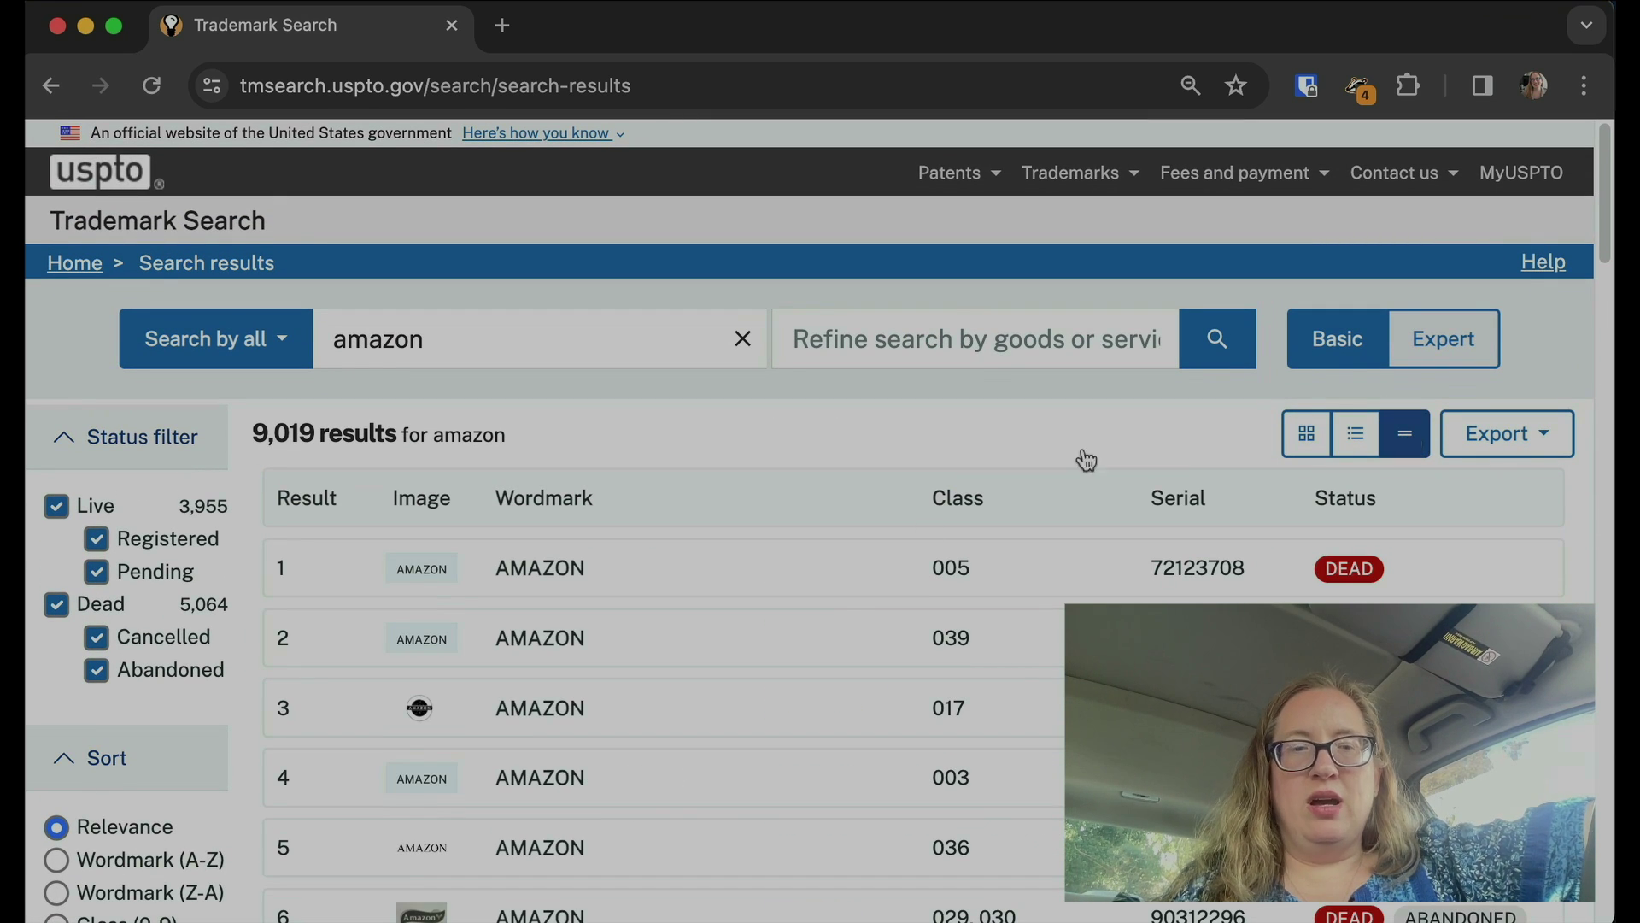
scroll(843, 612, "down", 15)
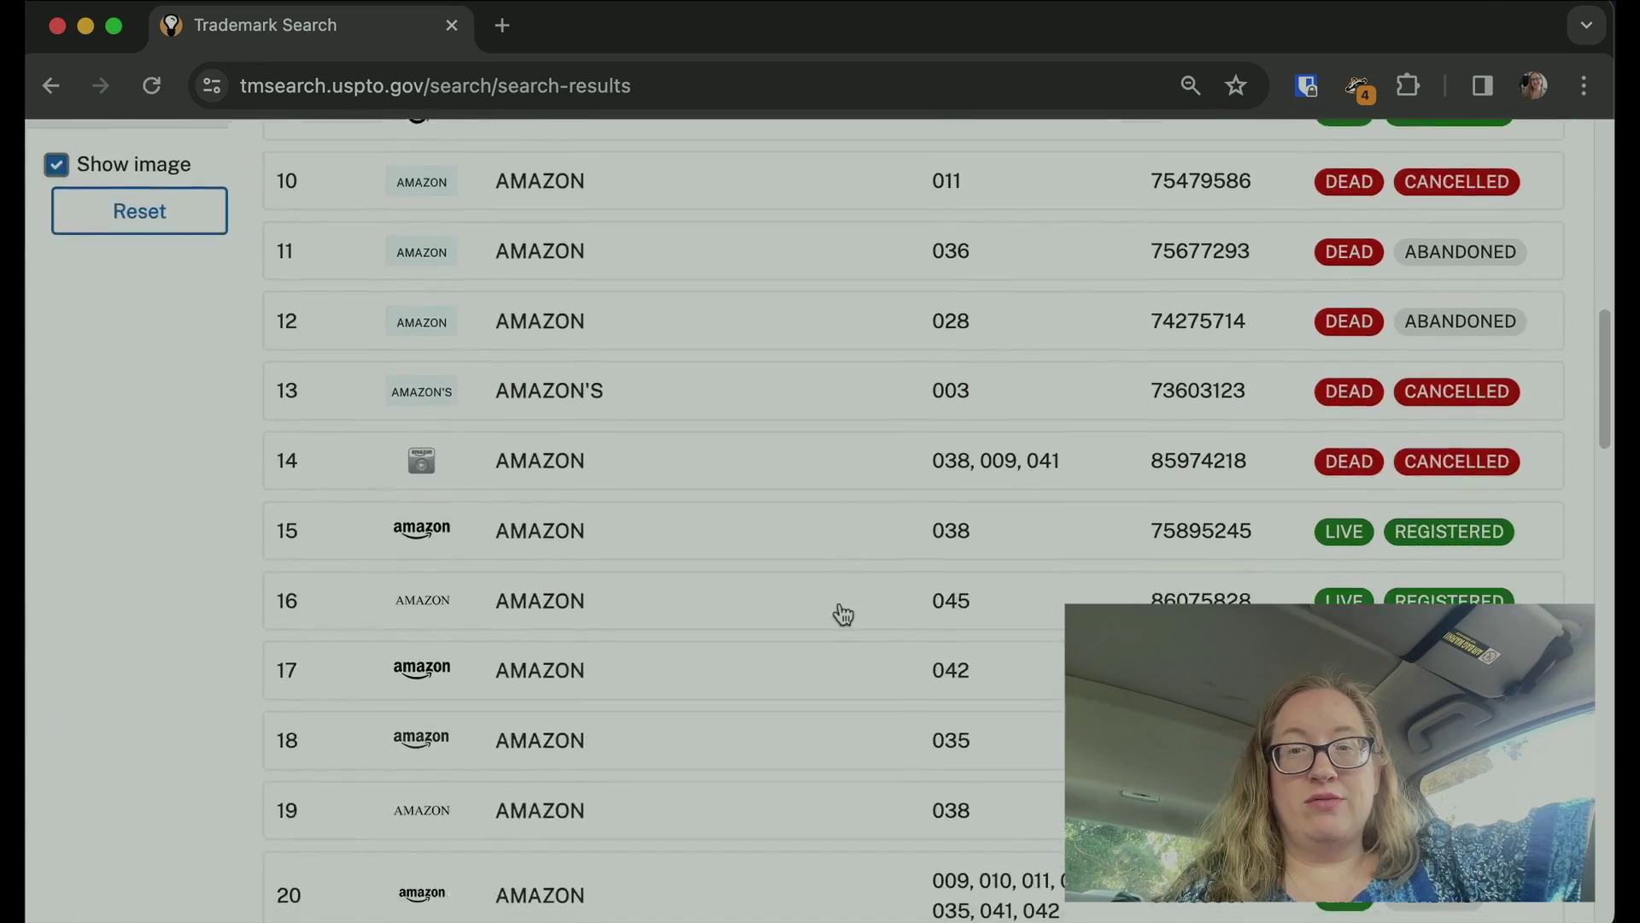
scroll(843, 613, "down", 15)
scroll(842, 613, "up", 20)
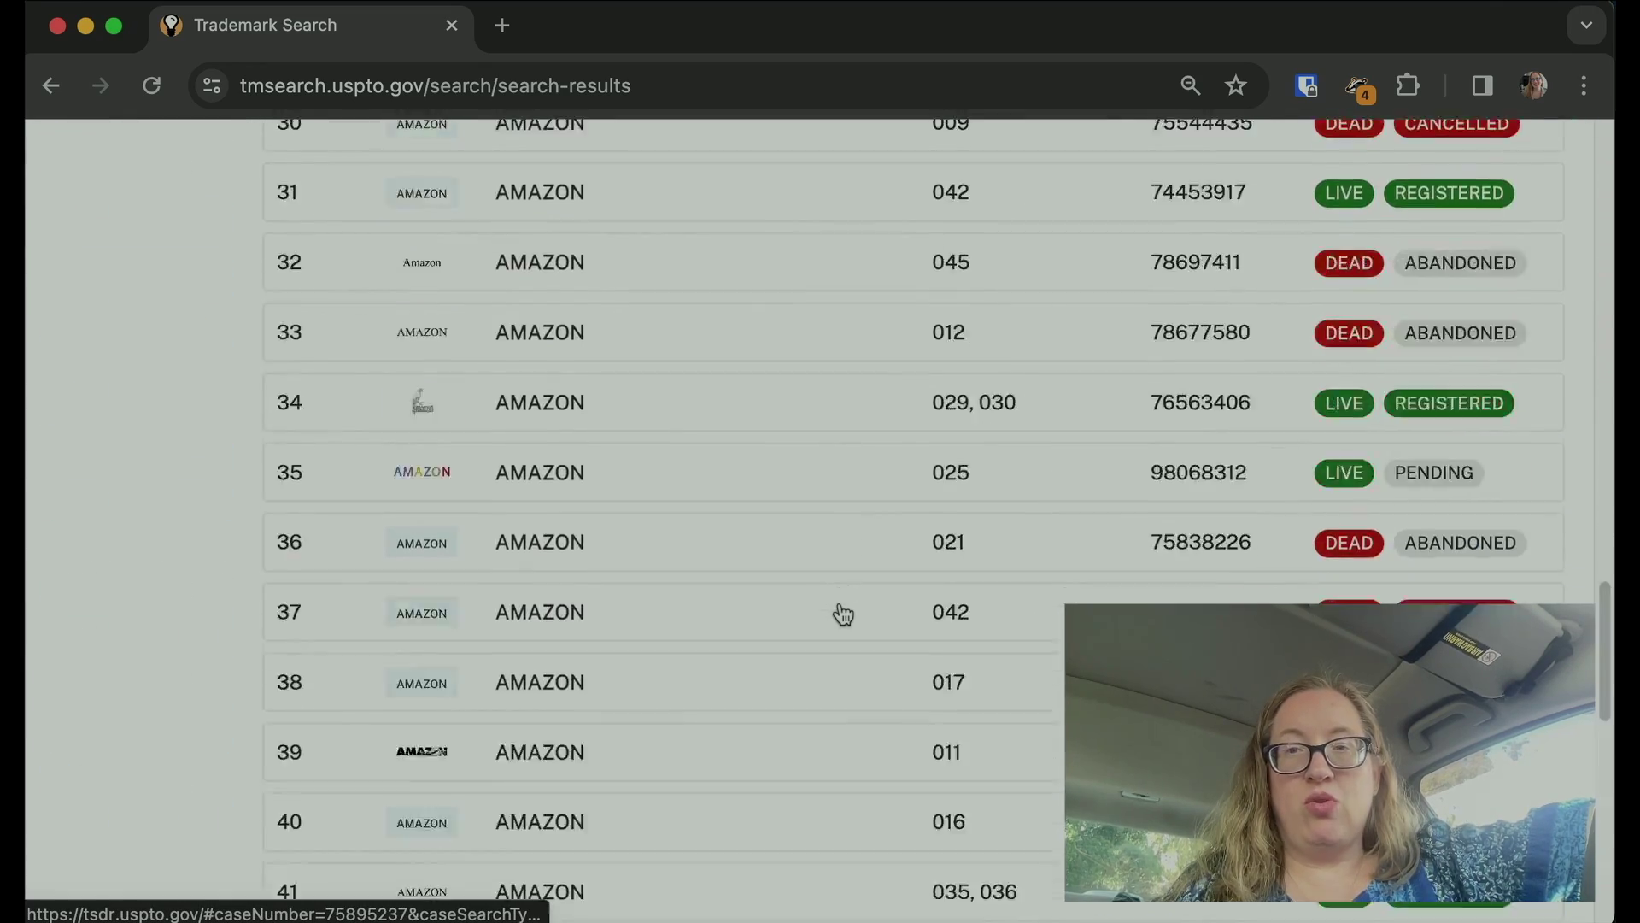
scroll(843, 613, "down", 5)
scroll(847, 558, "up", 3)
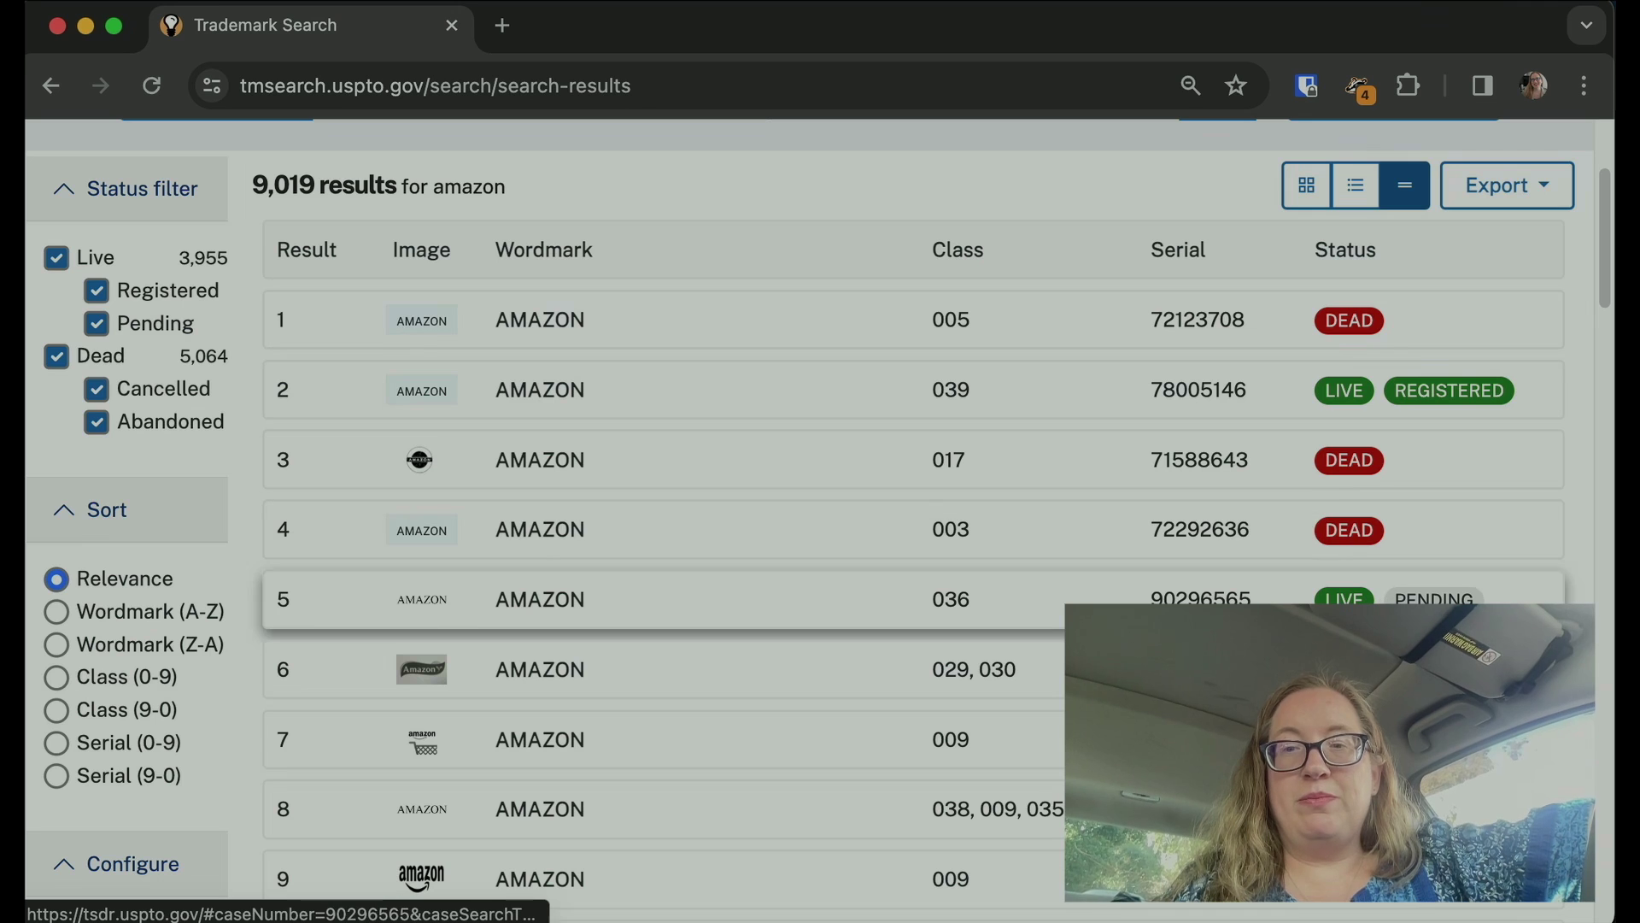
scroll(1338, 705, "down", 9)
scroll(1339, 705, "up", 12)
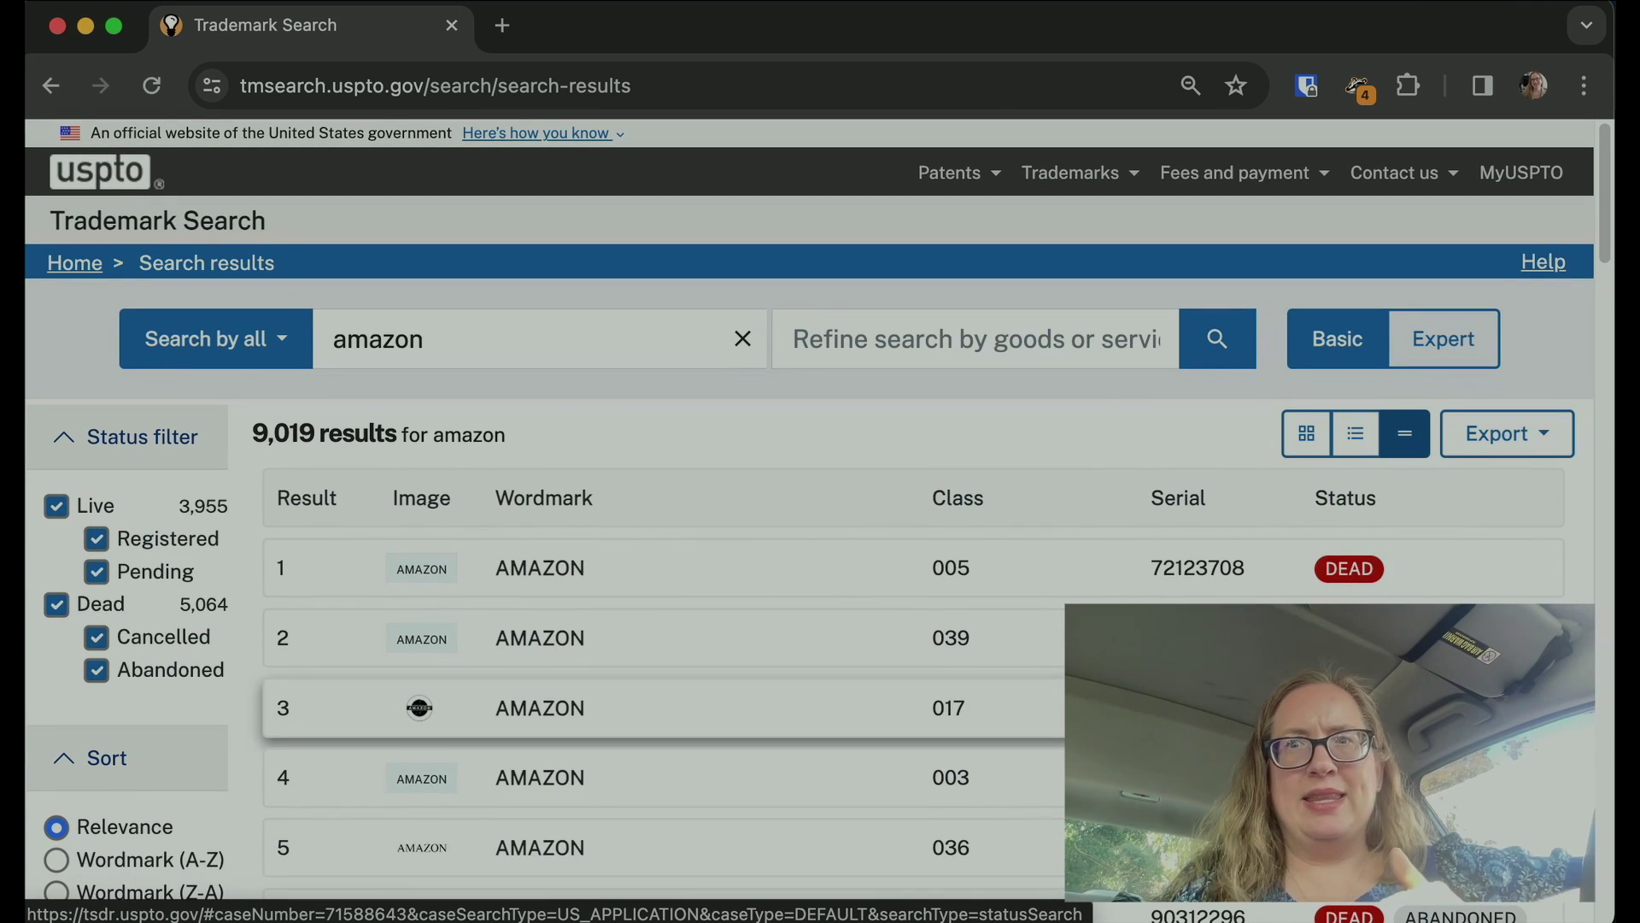
left_click(1306, 434)
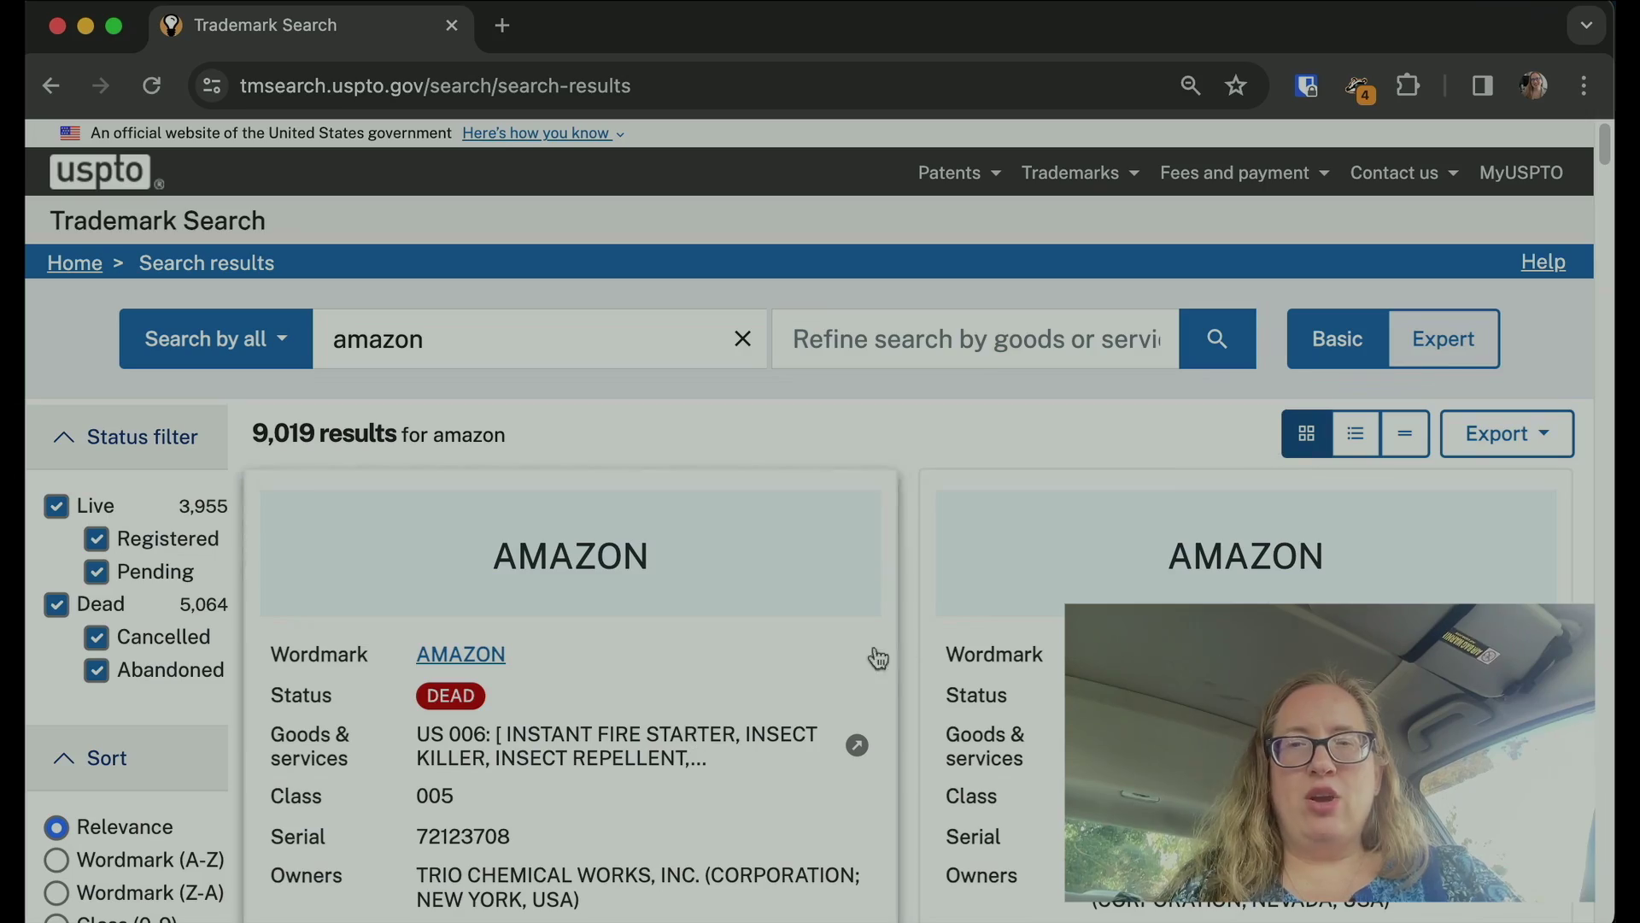
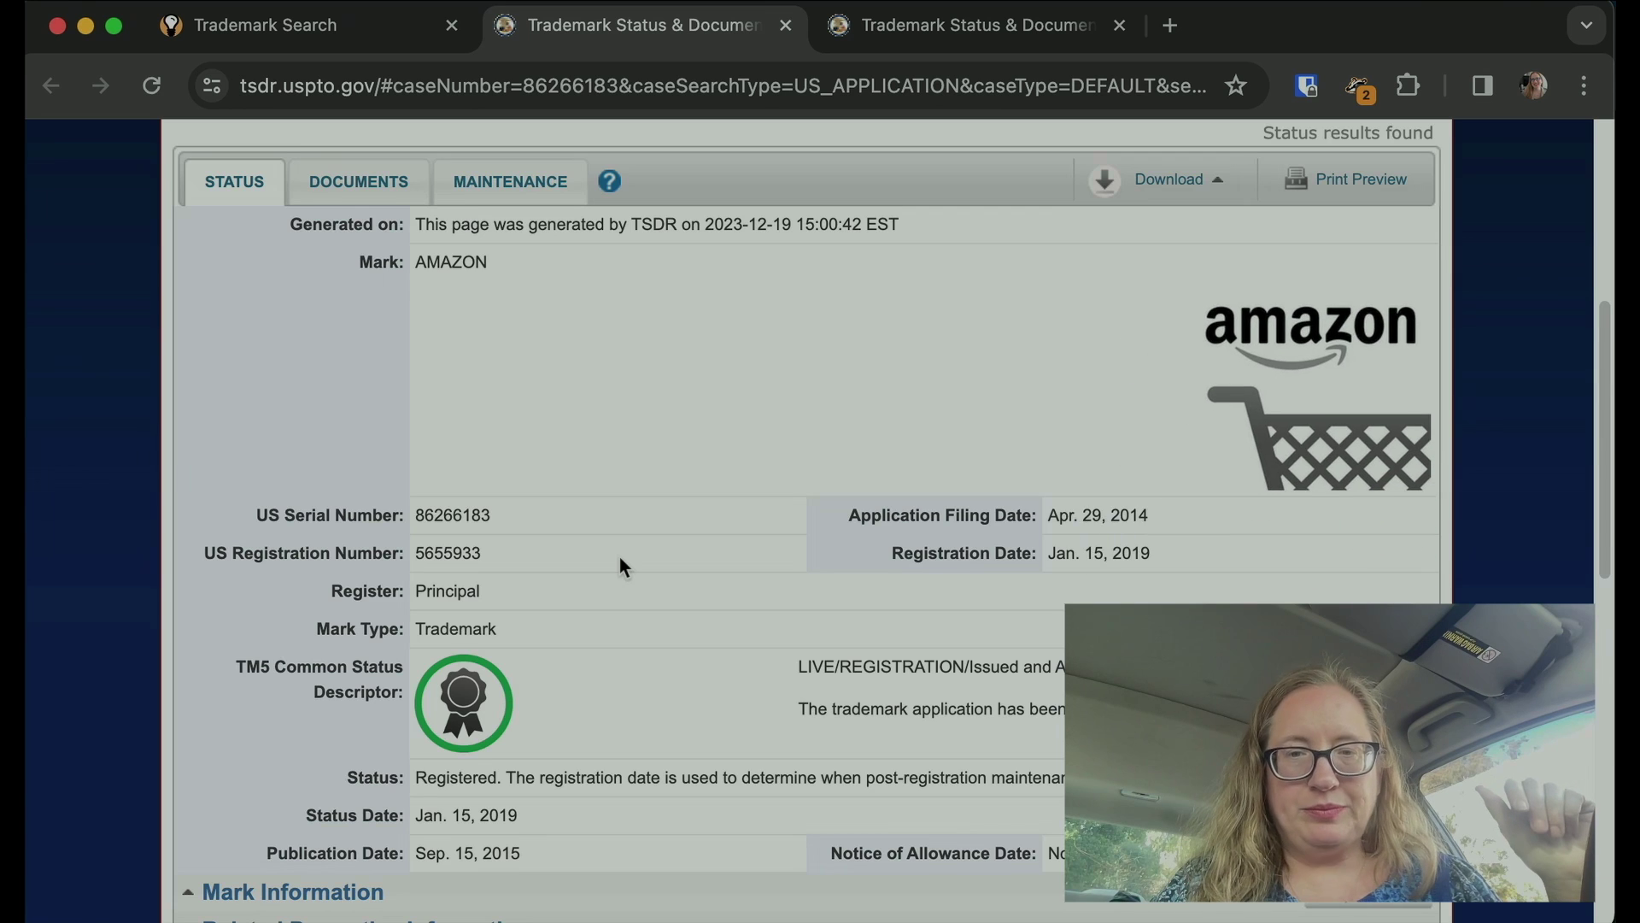
Step: Review the AMAZON mark's status details, then expand Goods and Services and read the description of the covered goods
scroll(621, 564, "down", 2)
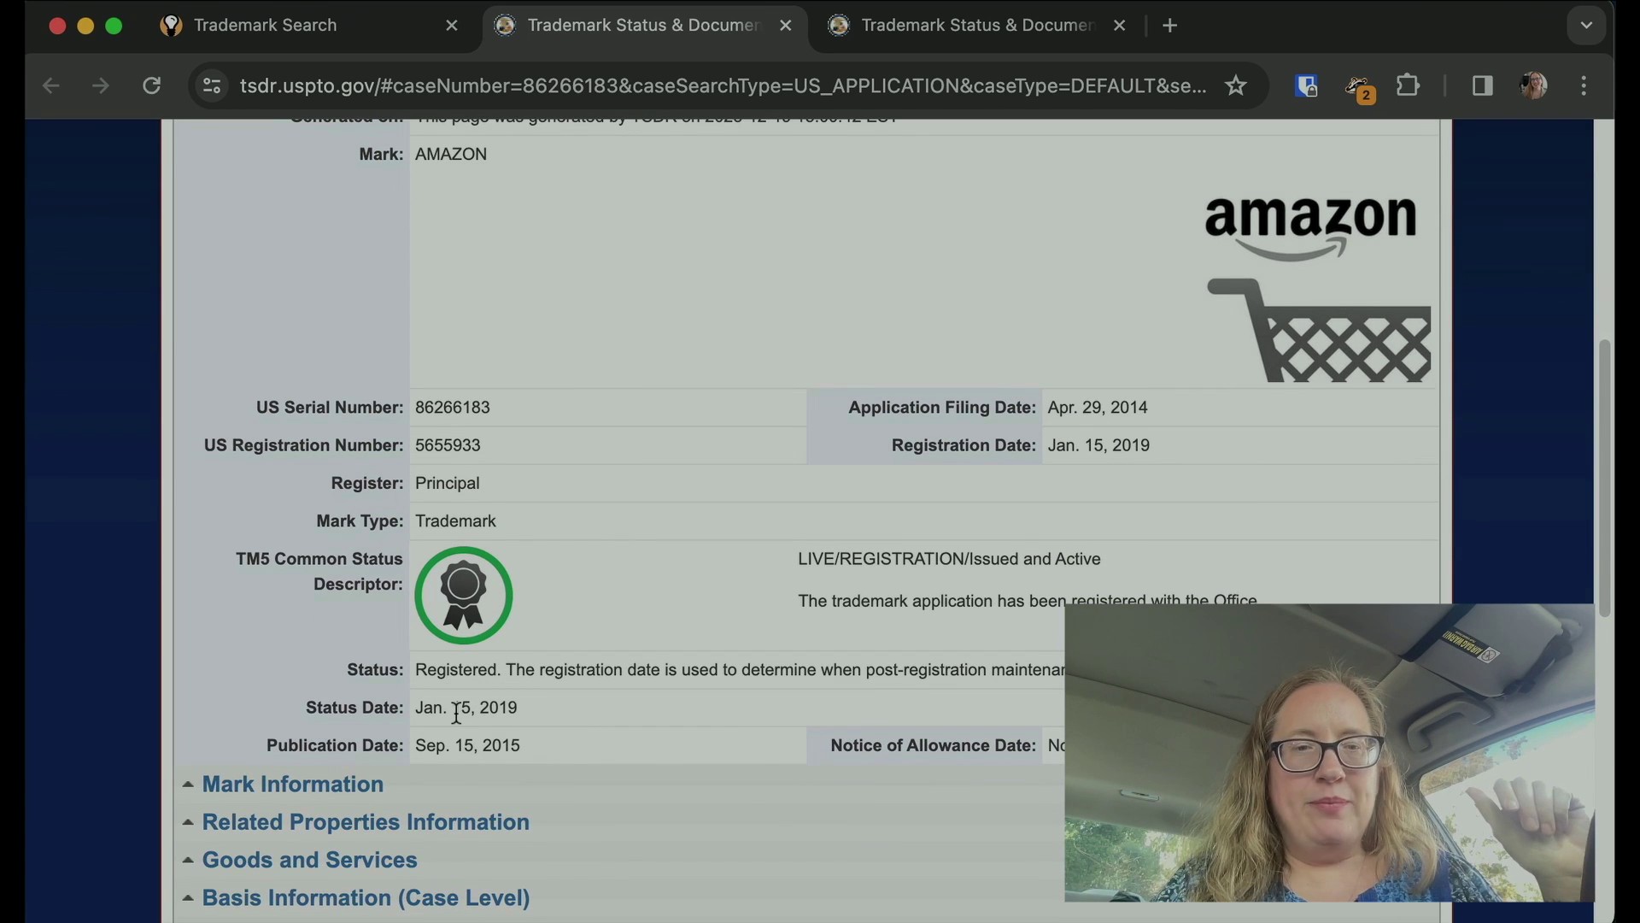
scroll(452, 748, "down", 5)
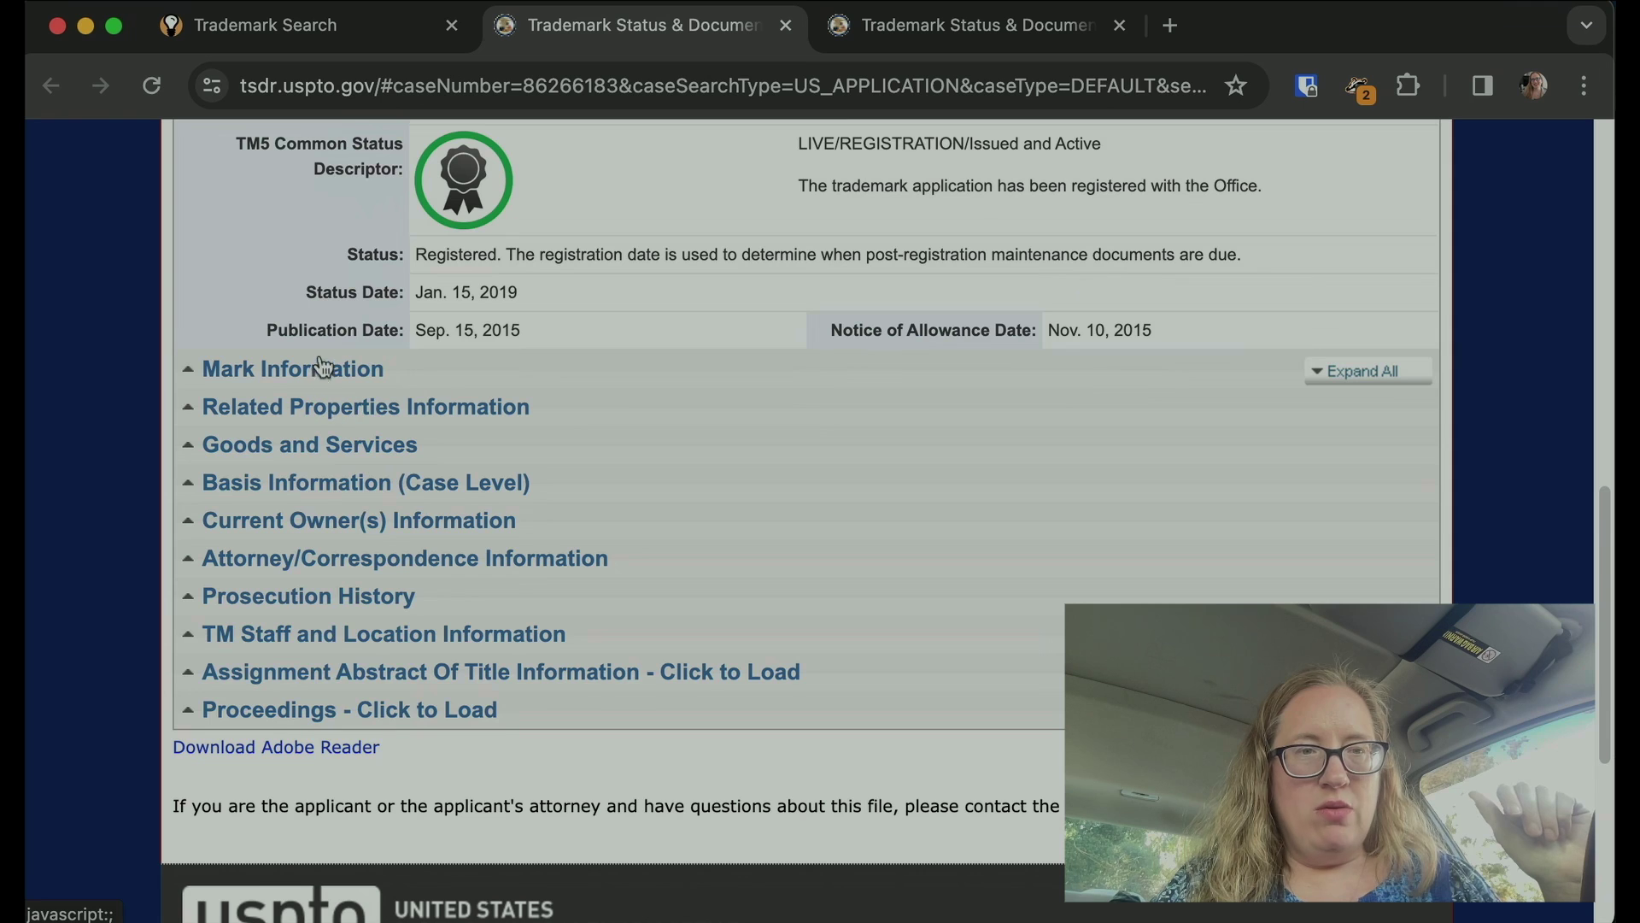
left_click(346, 436)
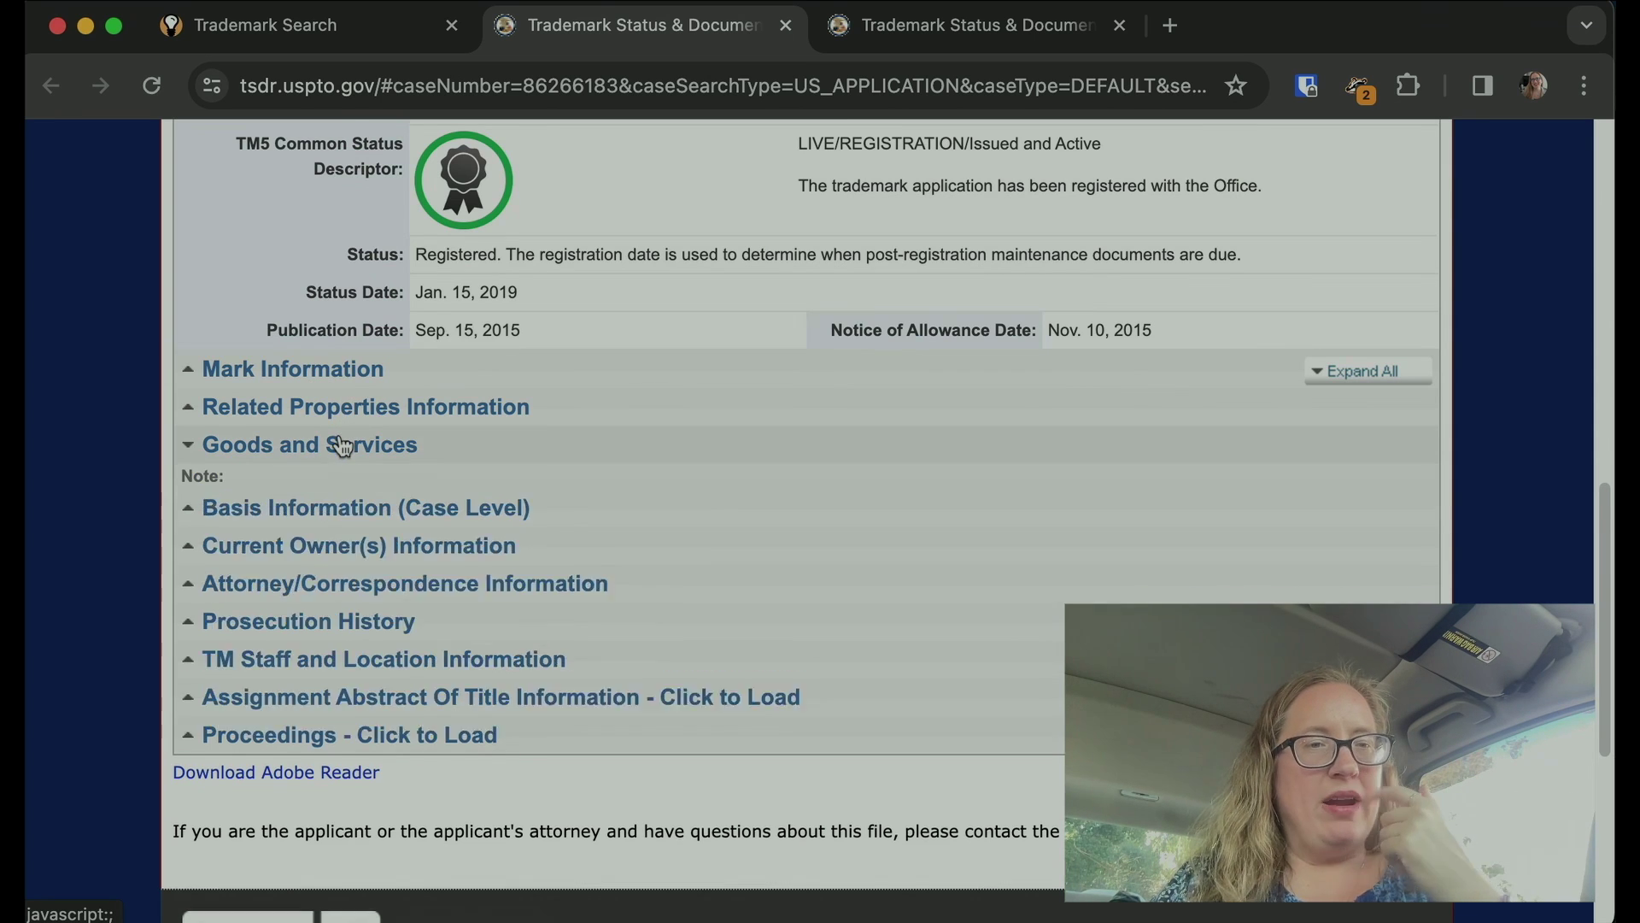
scroll(326, 654, "down", 5)
scroll(325, 654, "up", 1)
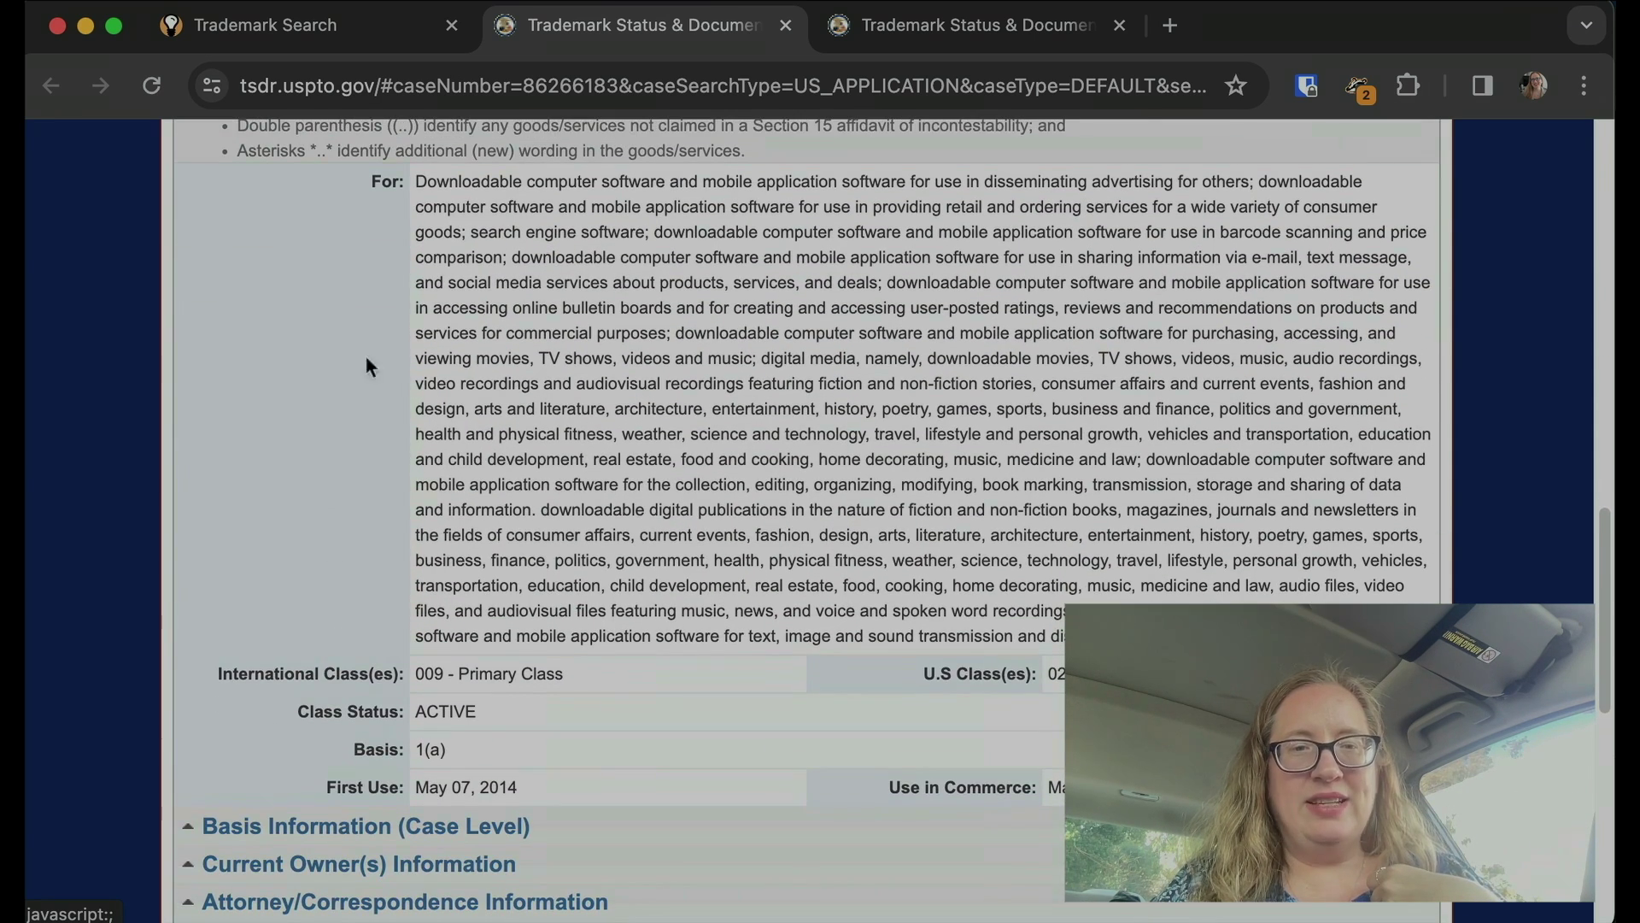
left_click_drag(1047, 639, 474, 169)
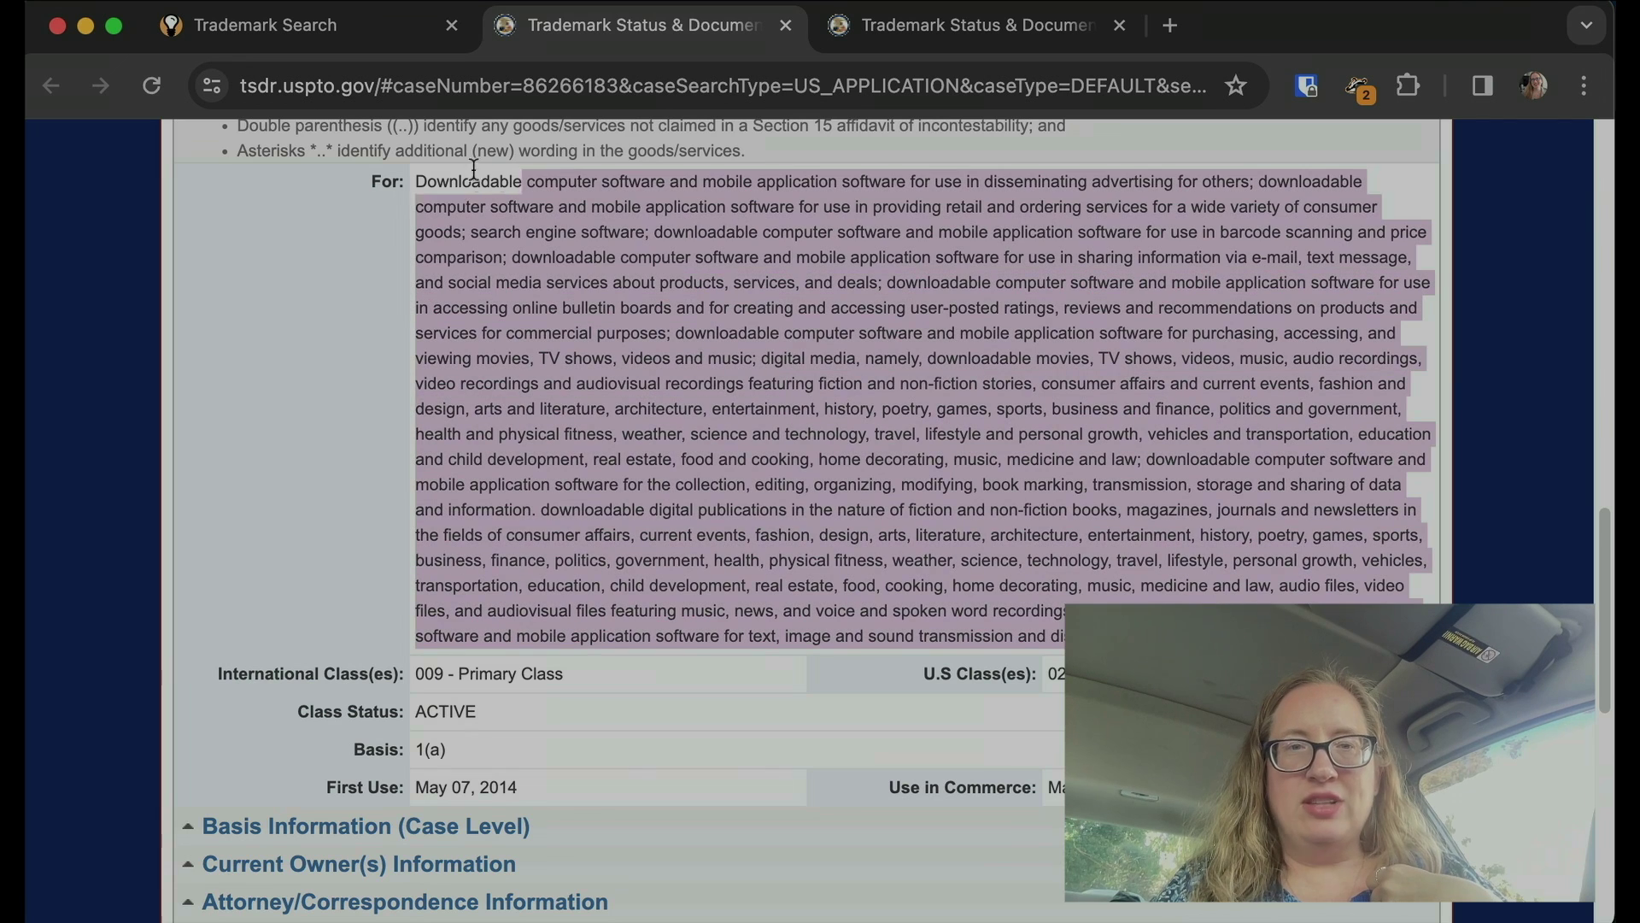
left_click(470, 232)
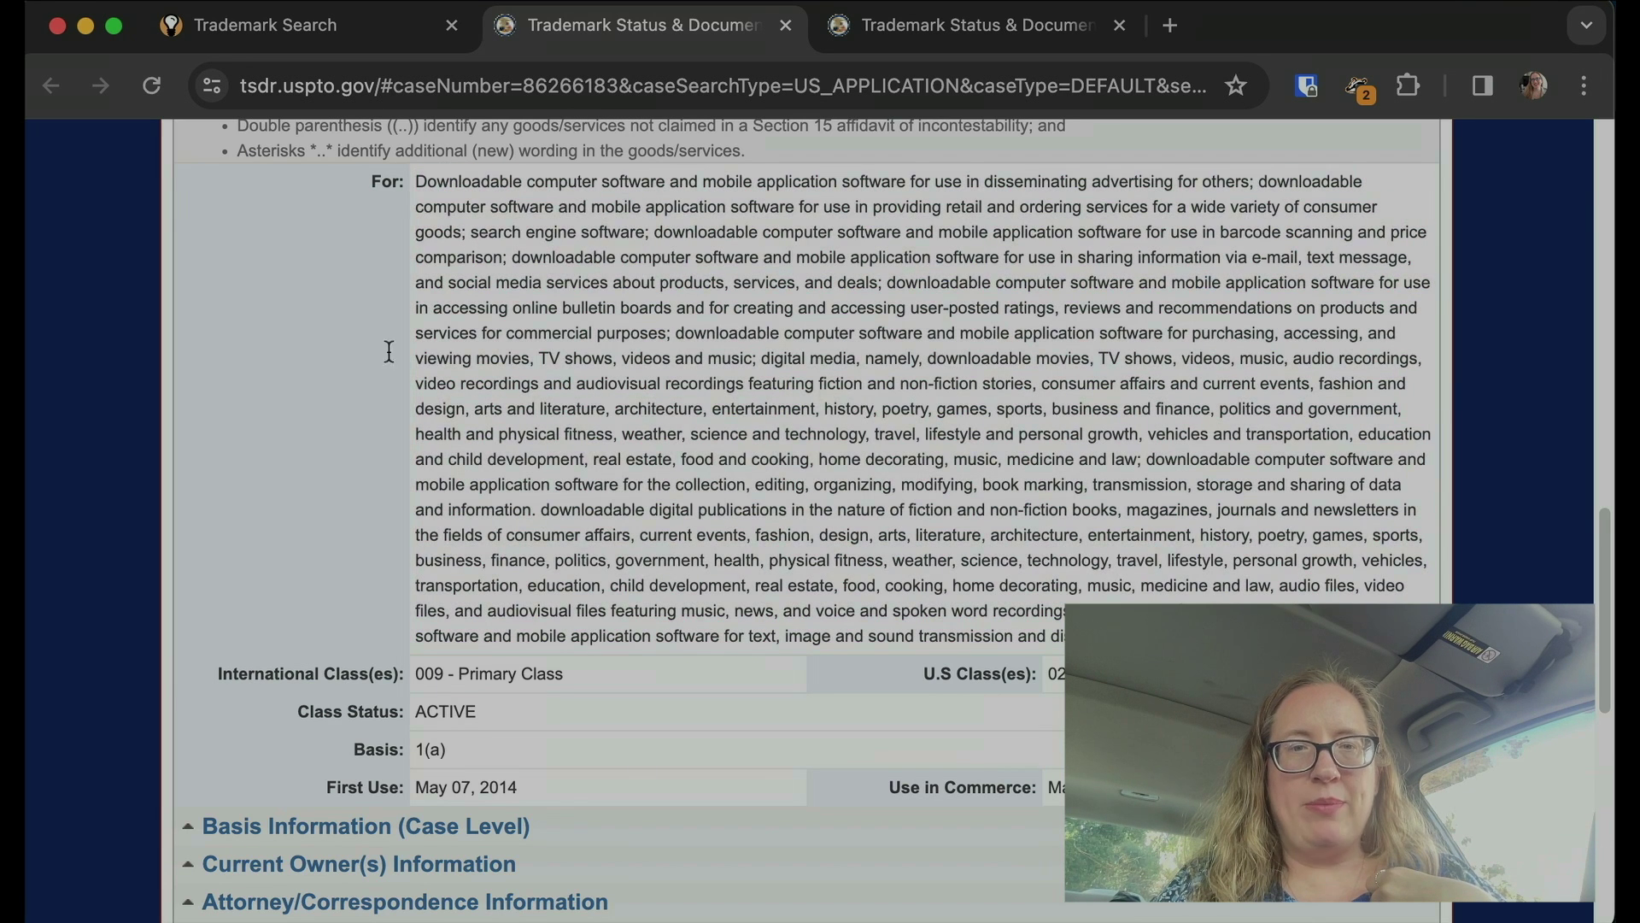
Step: Expand the Basis, Current Owner(s) and Attorney/Correspondence Information sections and review their entries
scroll(285, 500, "down", 1)
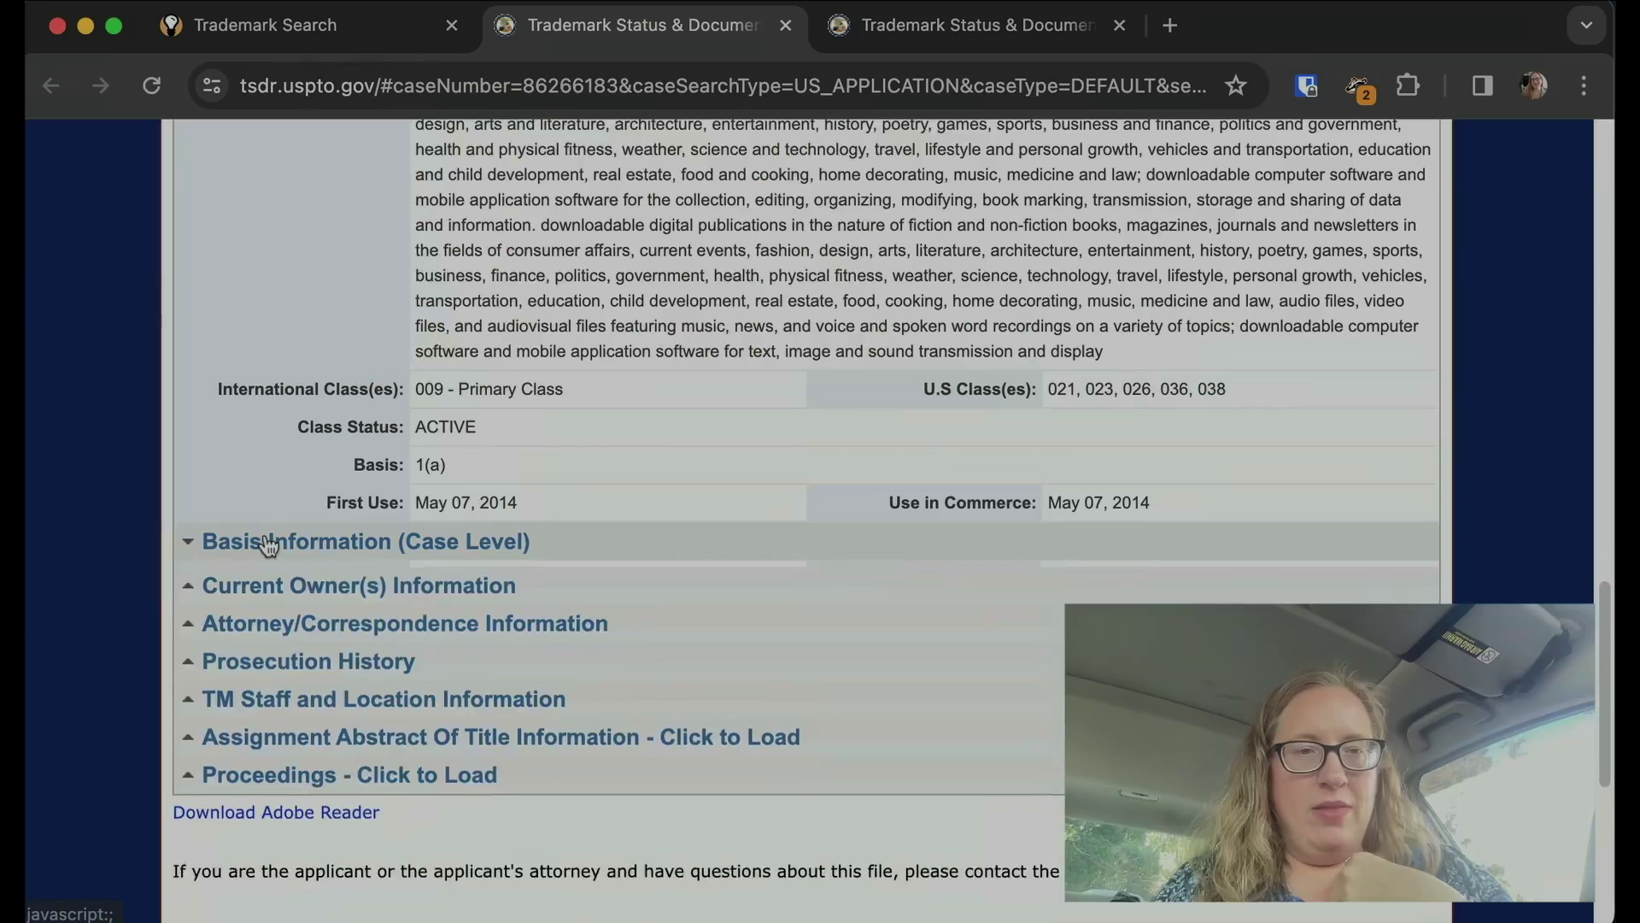
left_click(269, 543)
scroll(237, 648, "down", 5)
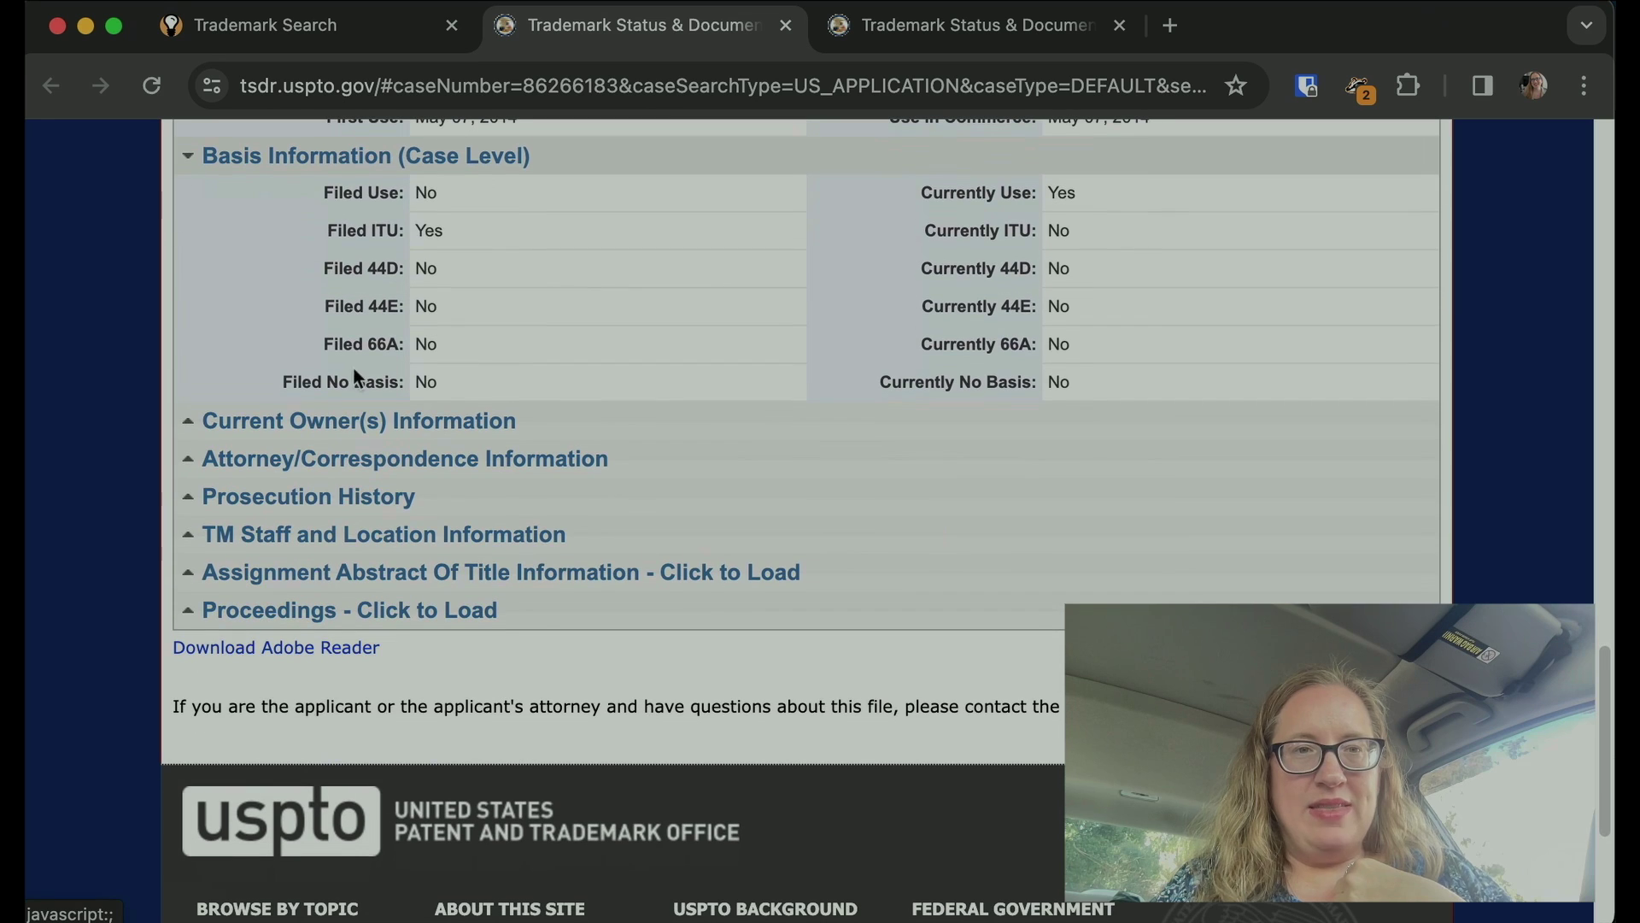
left_click(328, 427)
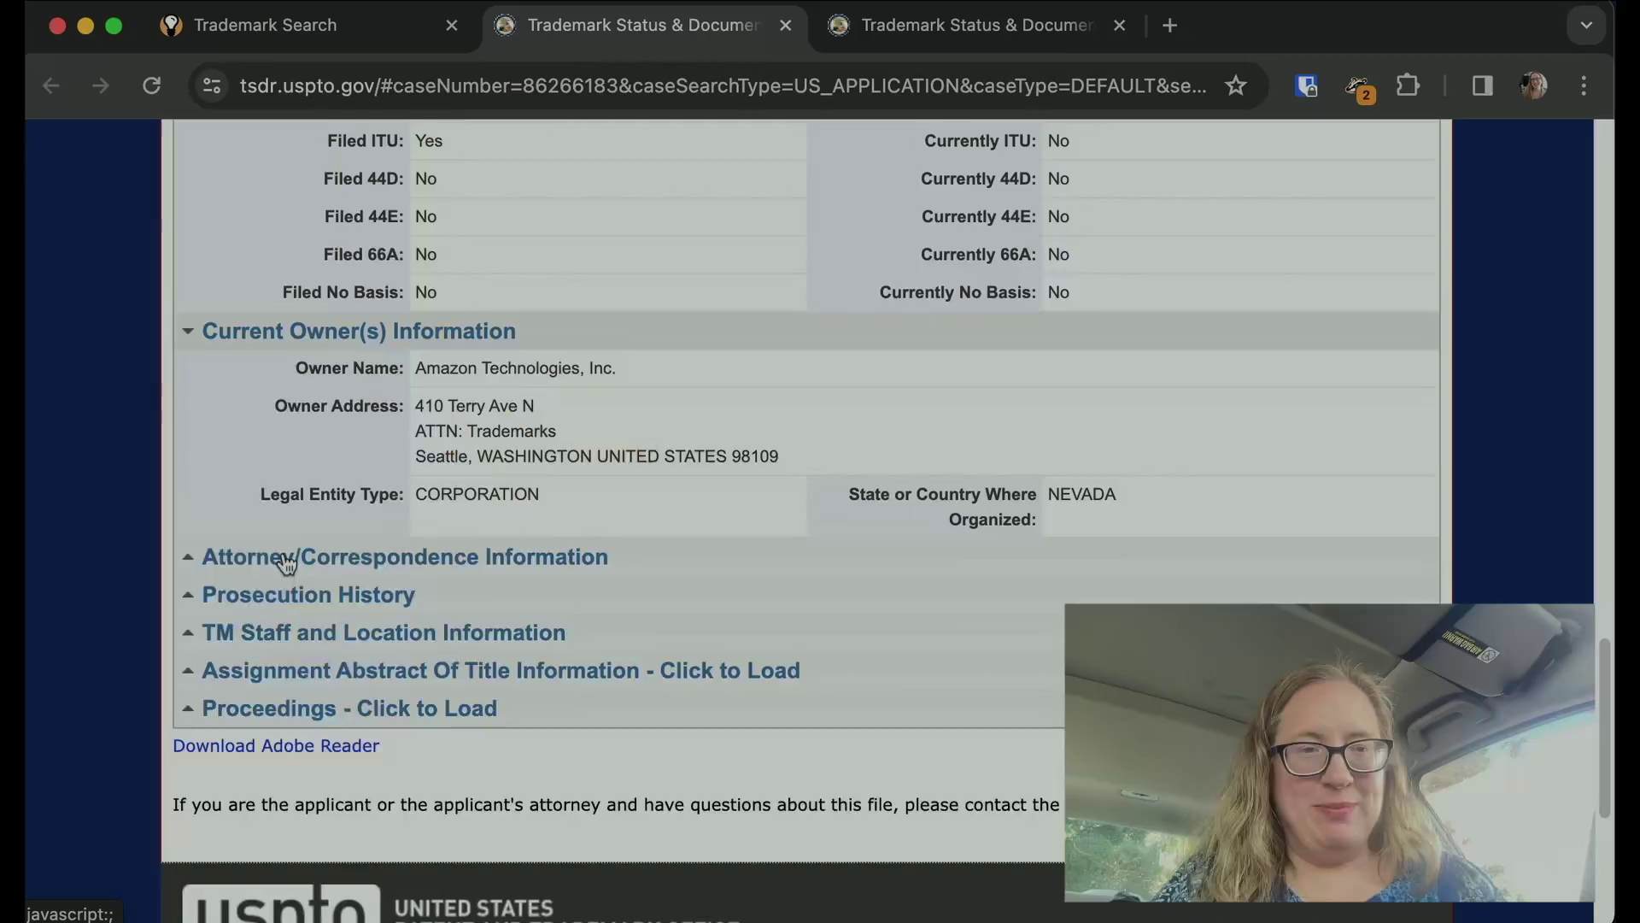
left_click(286, 562)
scroll(286, 561, "down", 5)
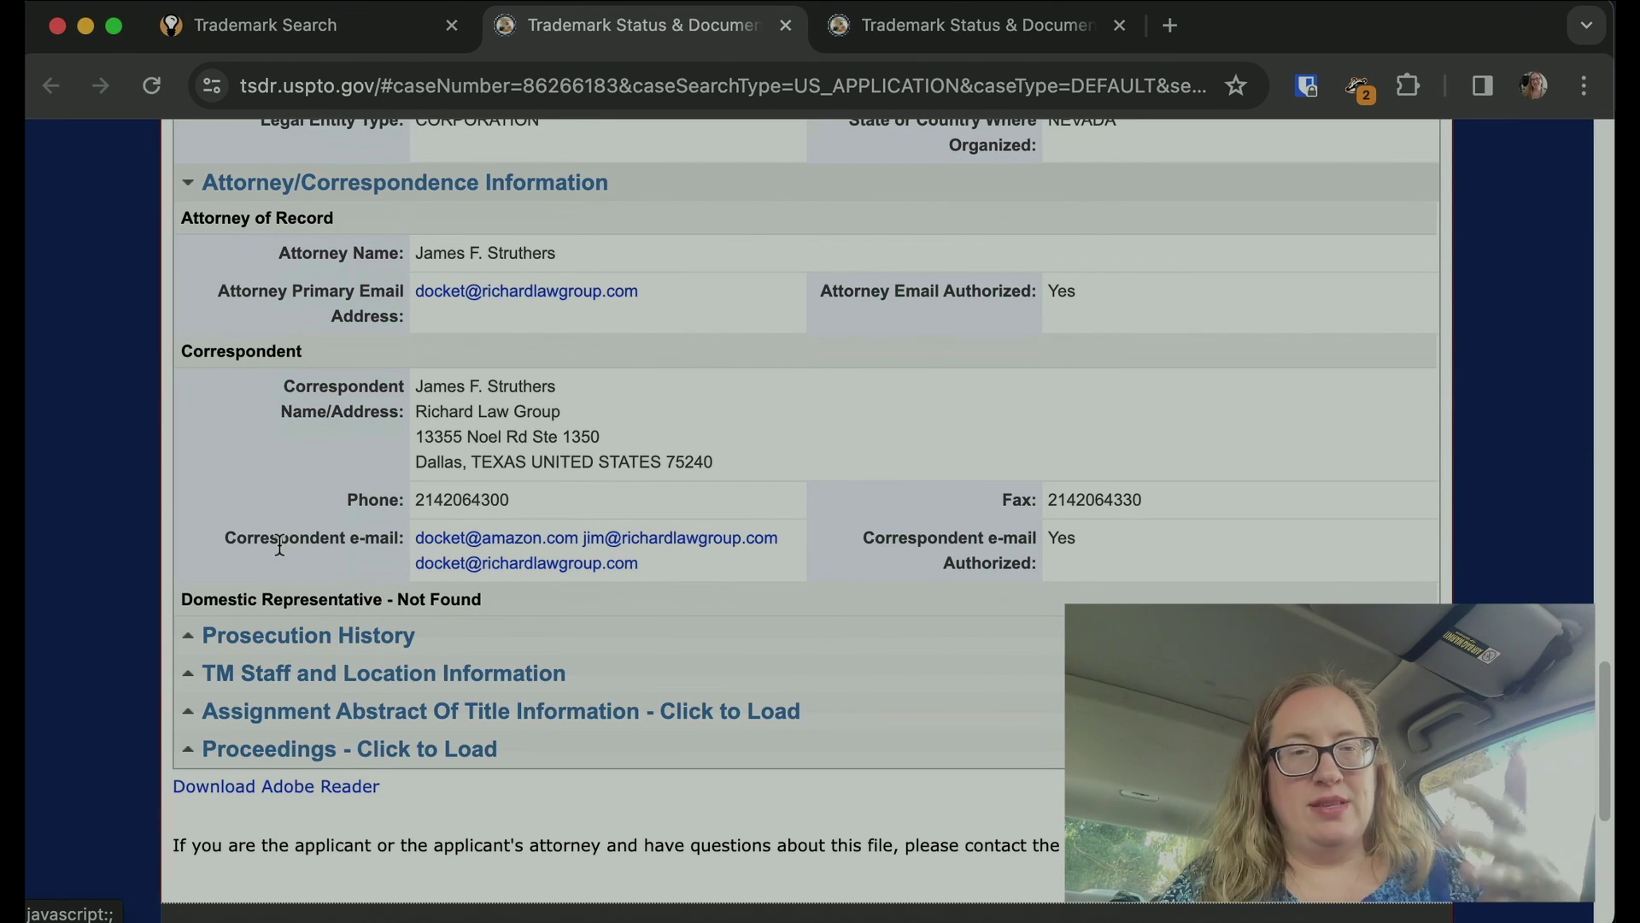
Step: Open the case's trademark documents list and look through the filed documents from newest to oldest and back
scroll(295, 513, "up", 20)
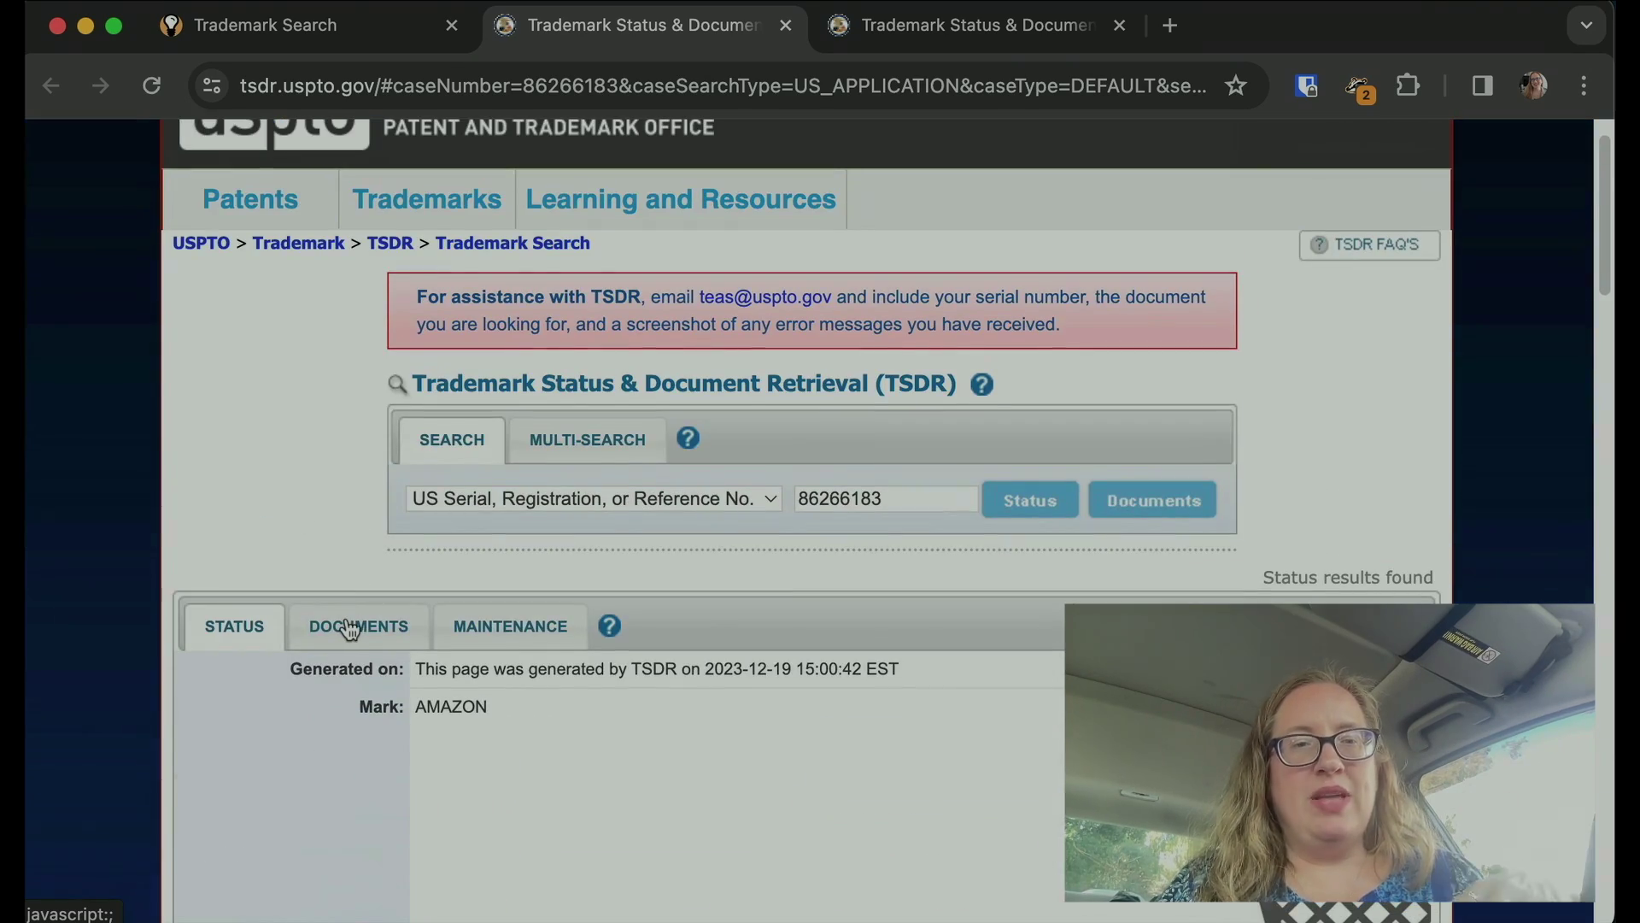
left_click(351, 628)
scroll(222, 679, "down", 15)
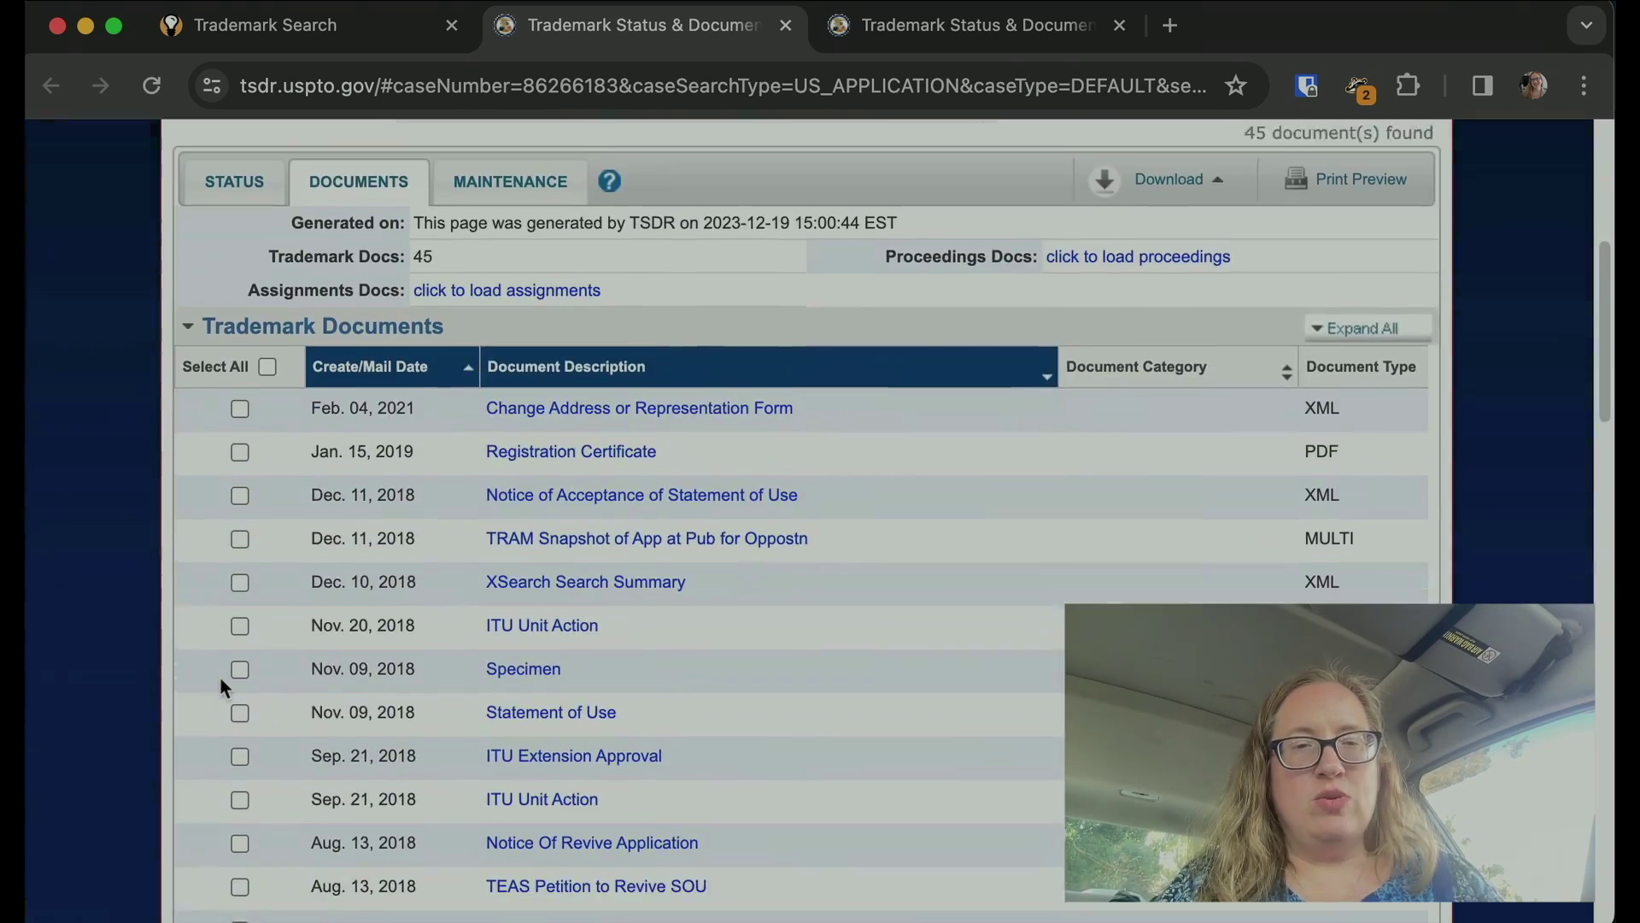
scroll(219, 675, "down", 12)
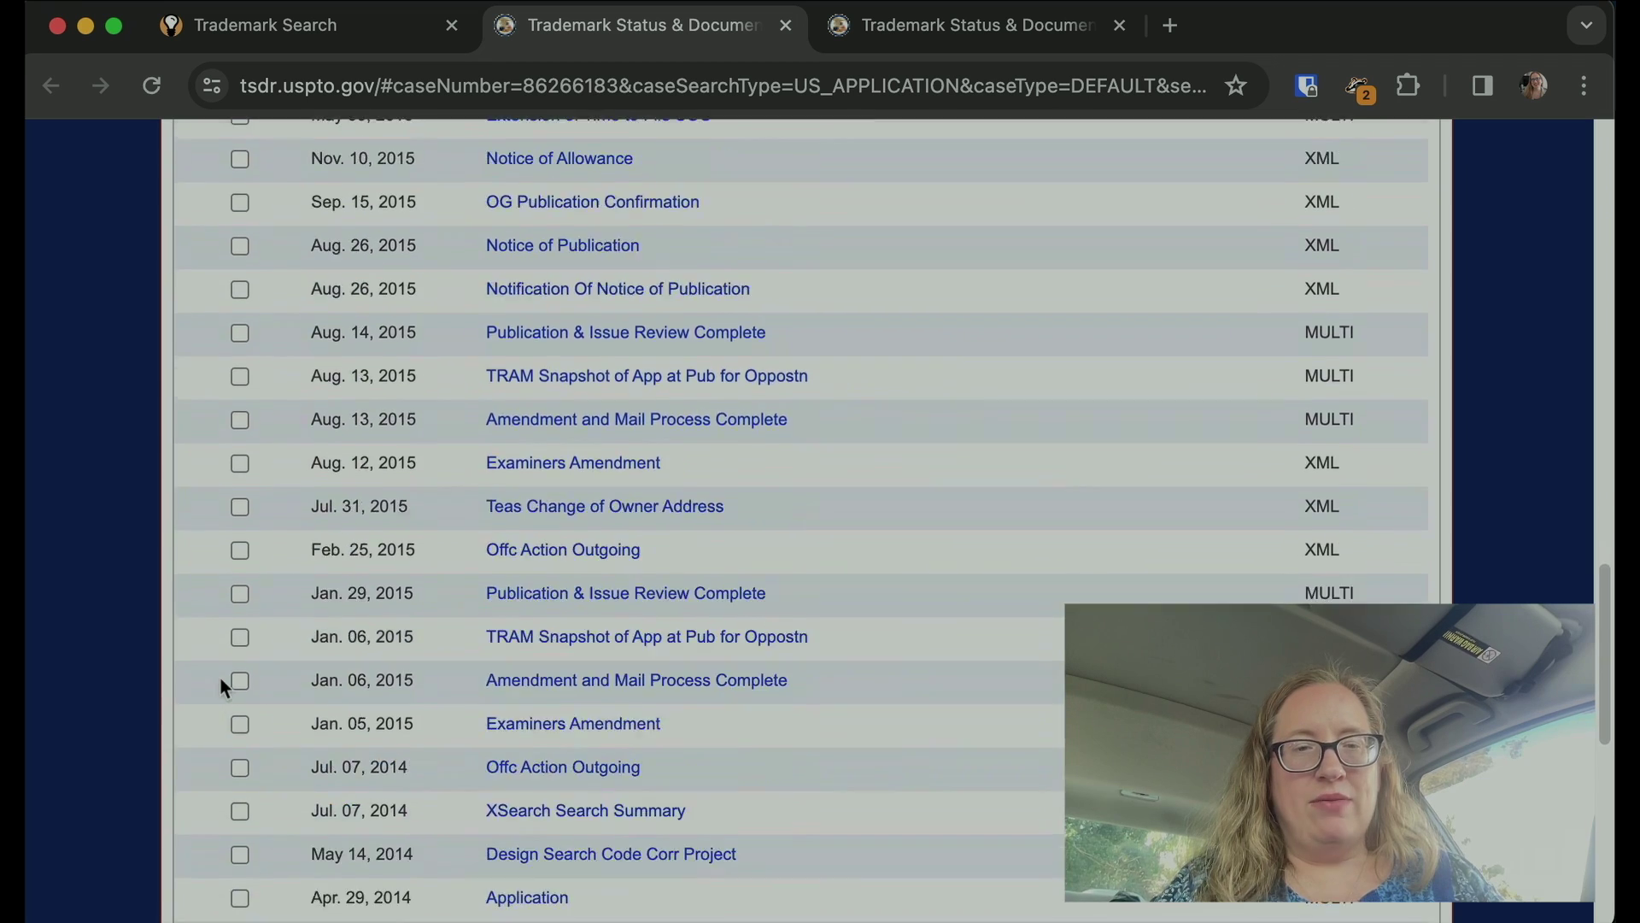
scroll(221, 683, "up", 5)
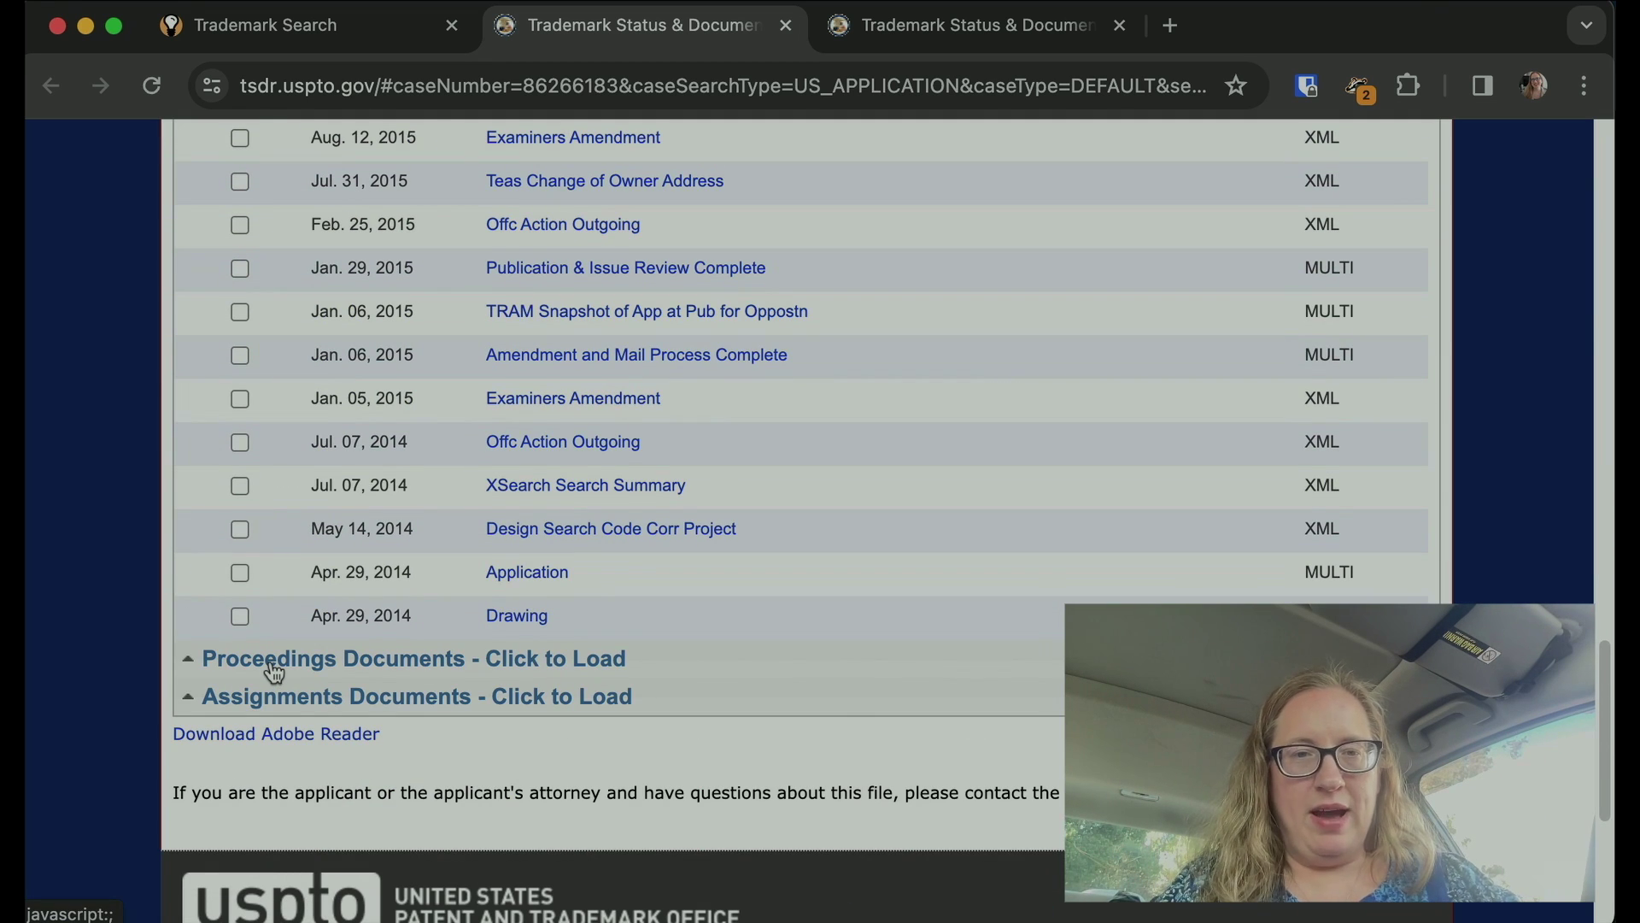
scroll(425, 590, "up", 5)
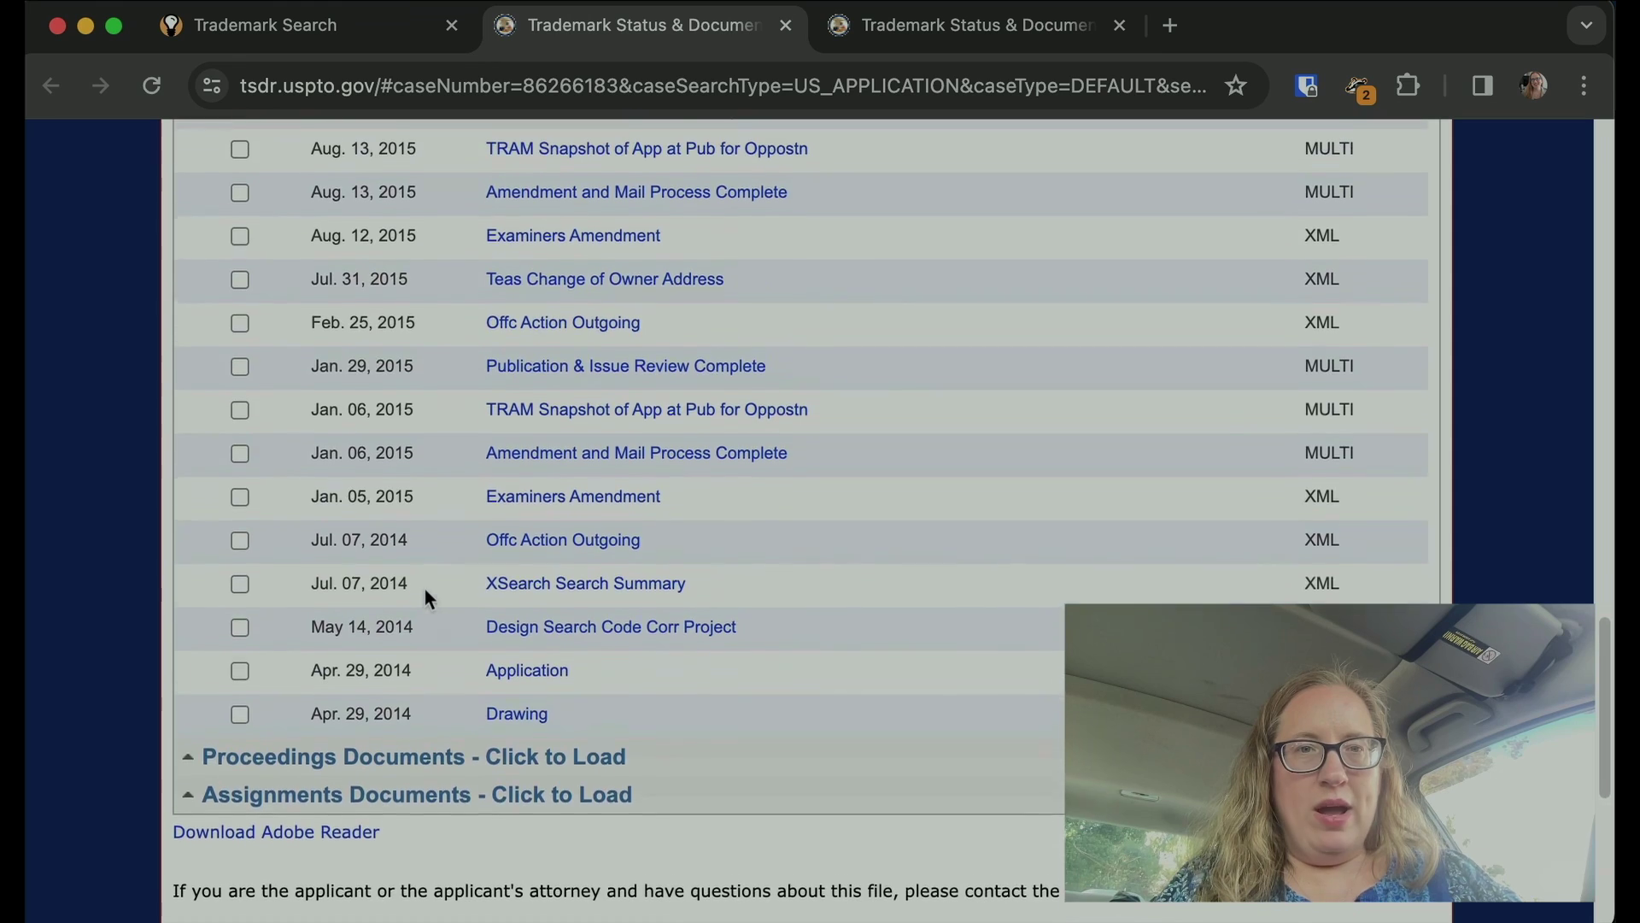
scroll(433, 659, "up", 8)
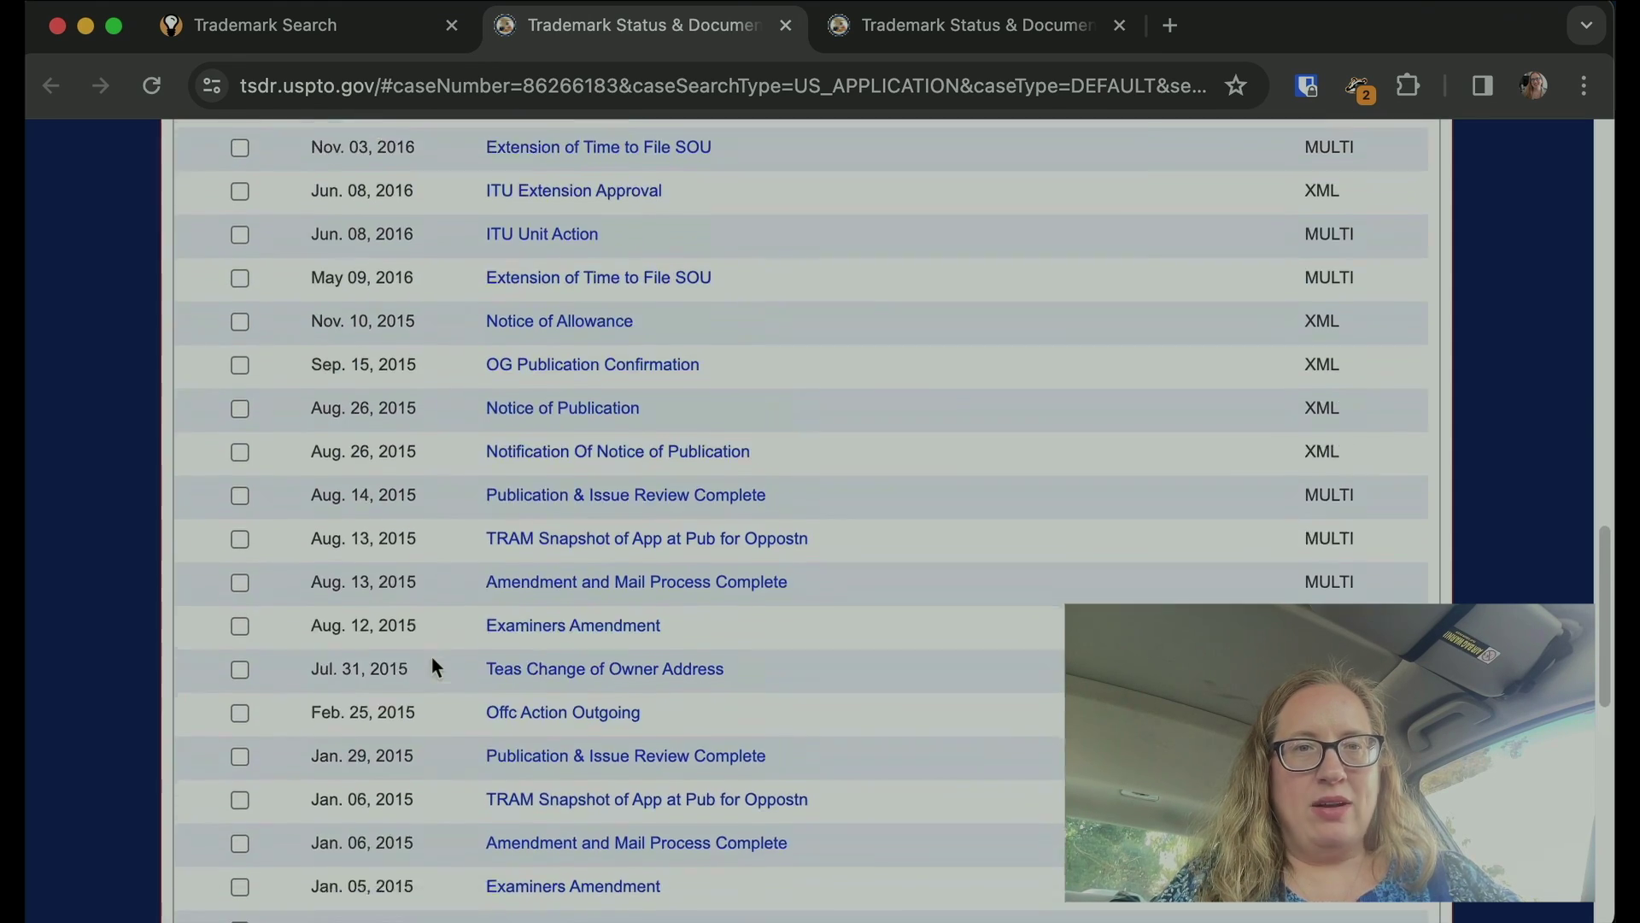
scroll(432, 659, "up", 9)
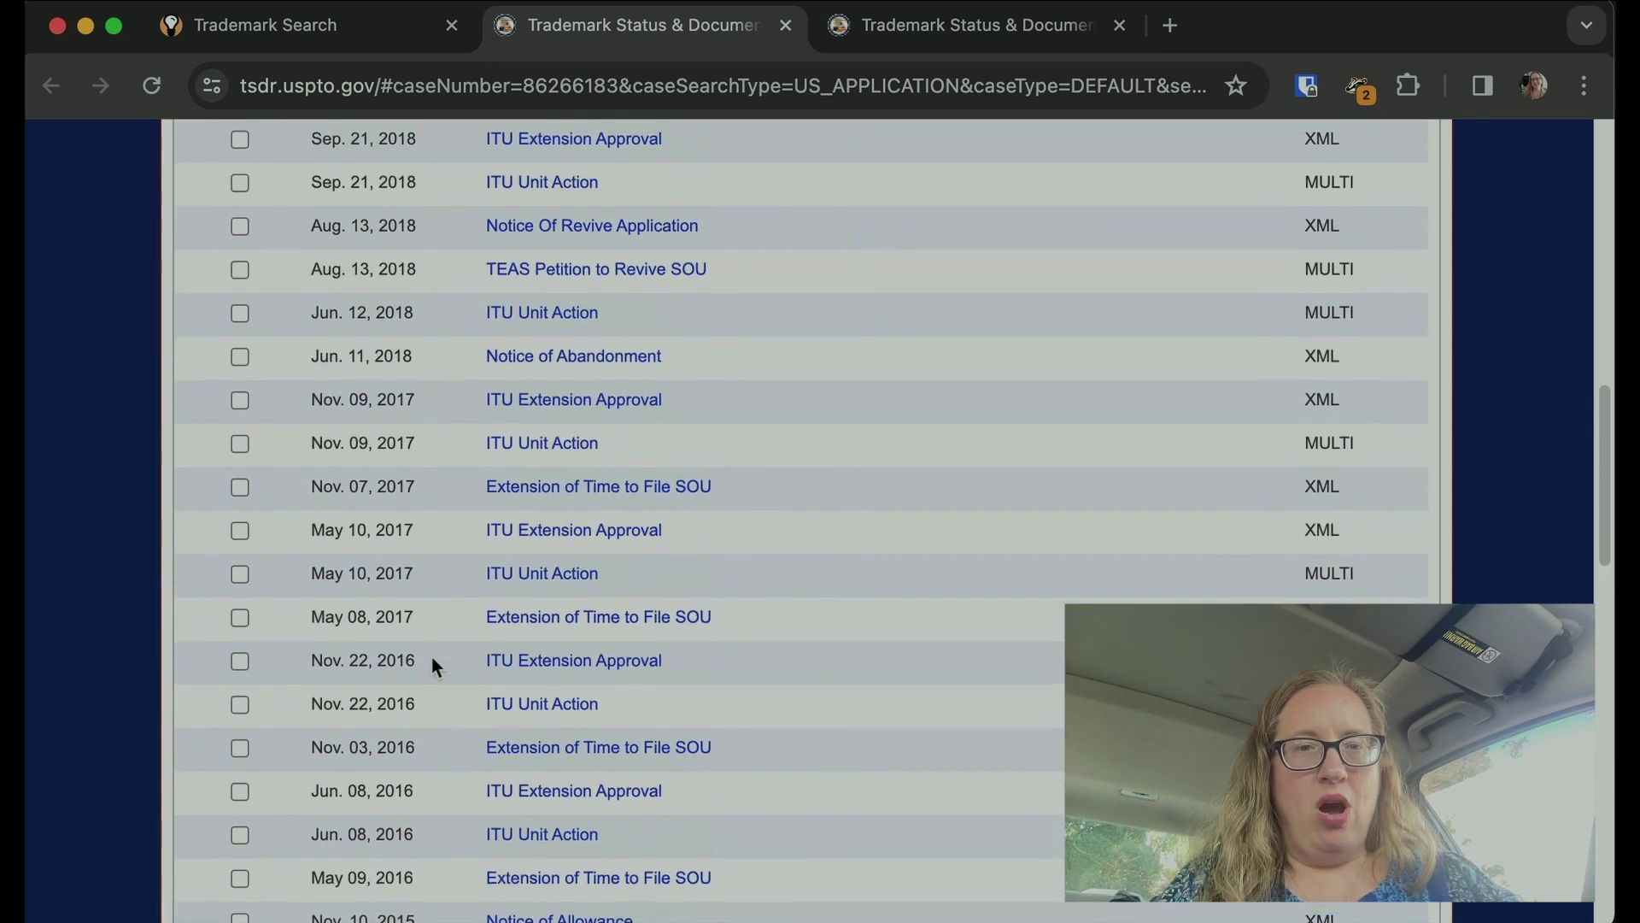
scroll(432, 654, "up", 1)
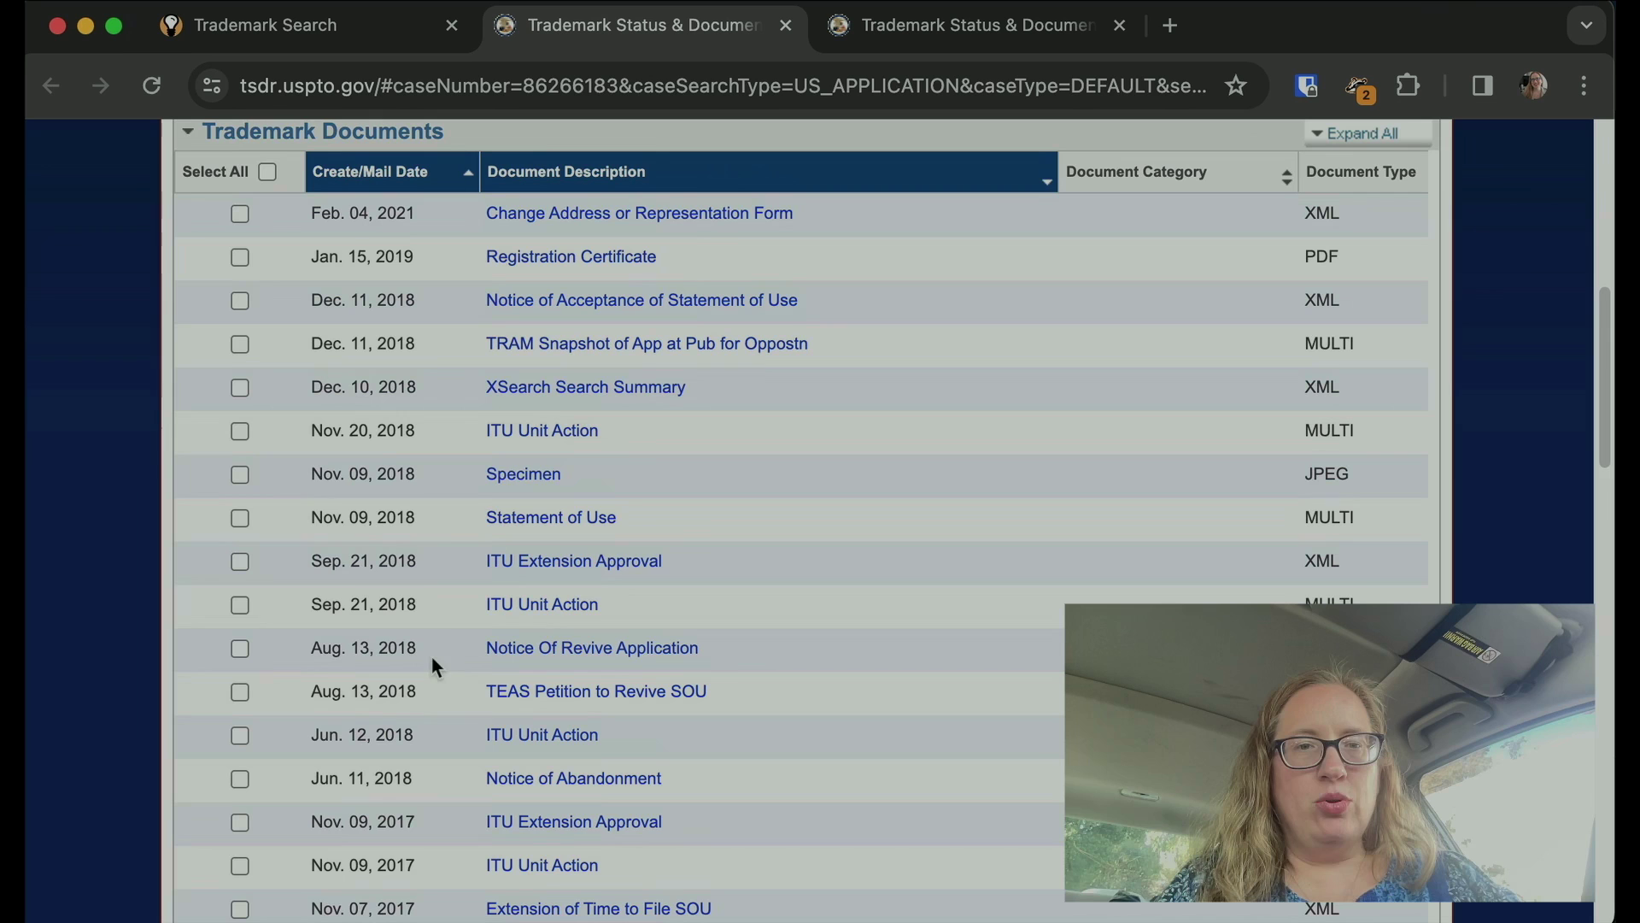
Step: Open the Specimen document filed Nov. 09, 2018 and examine how the Amazon mark is shown in use
left_click(518, 470)
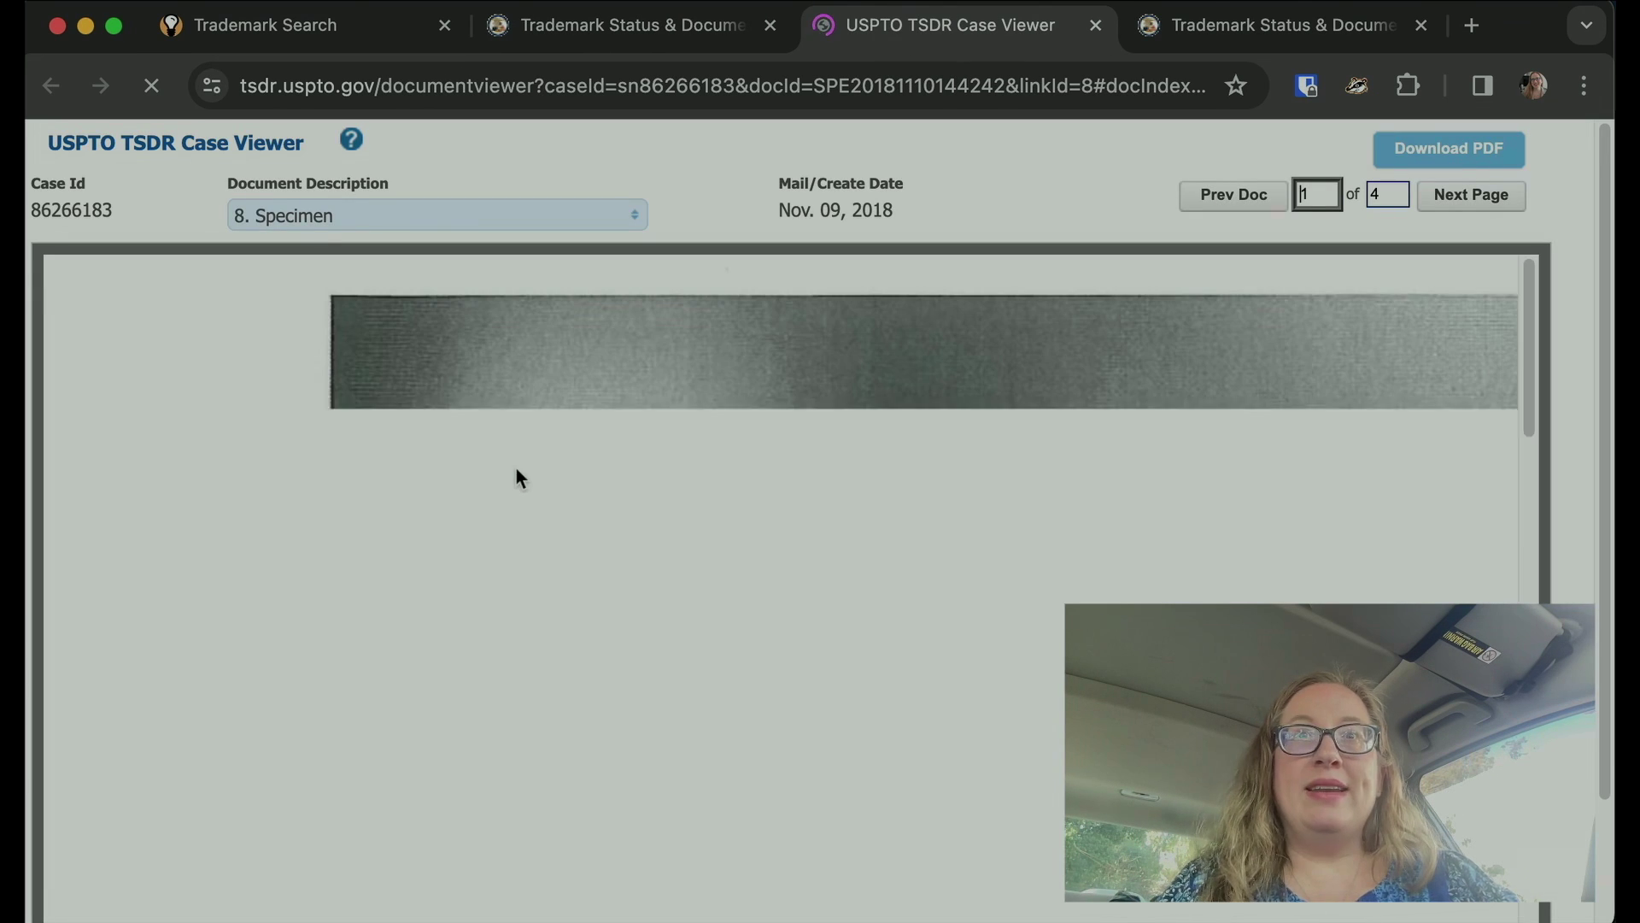
scroll(496, 561, "down", 5)
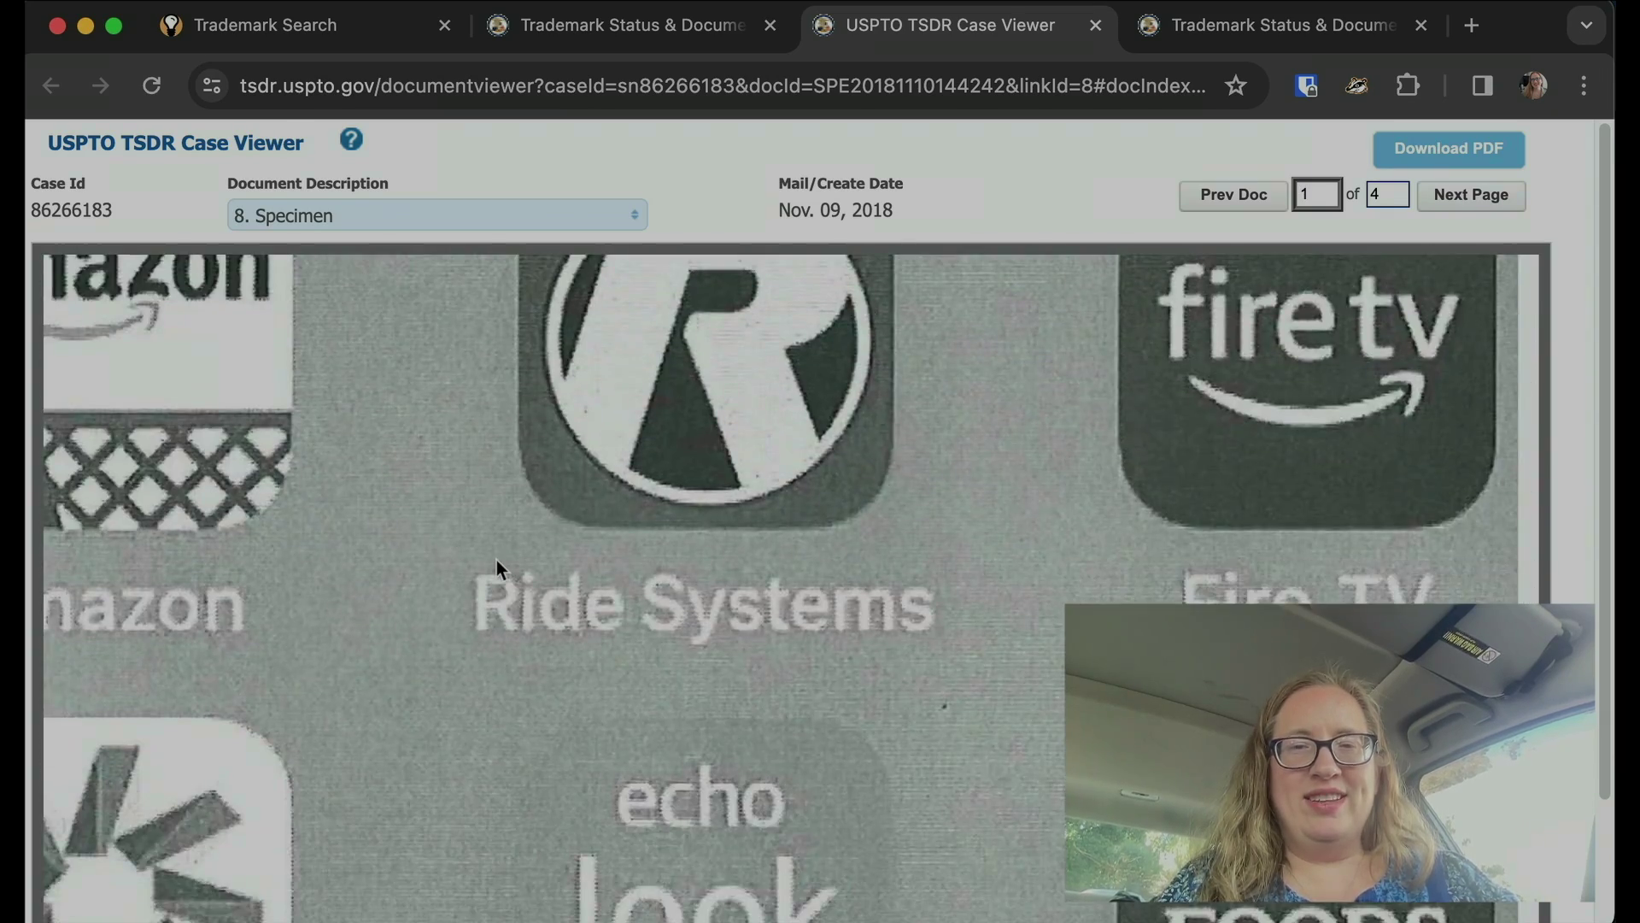
scroll(495, 561, "down", 10)
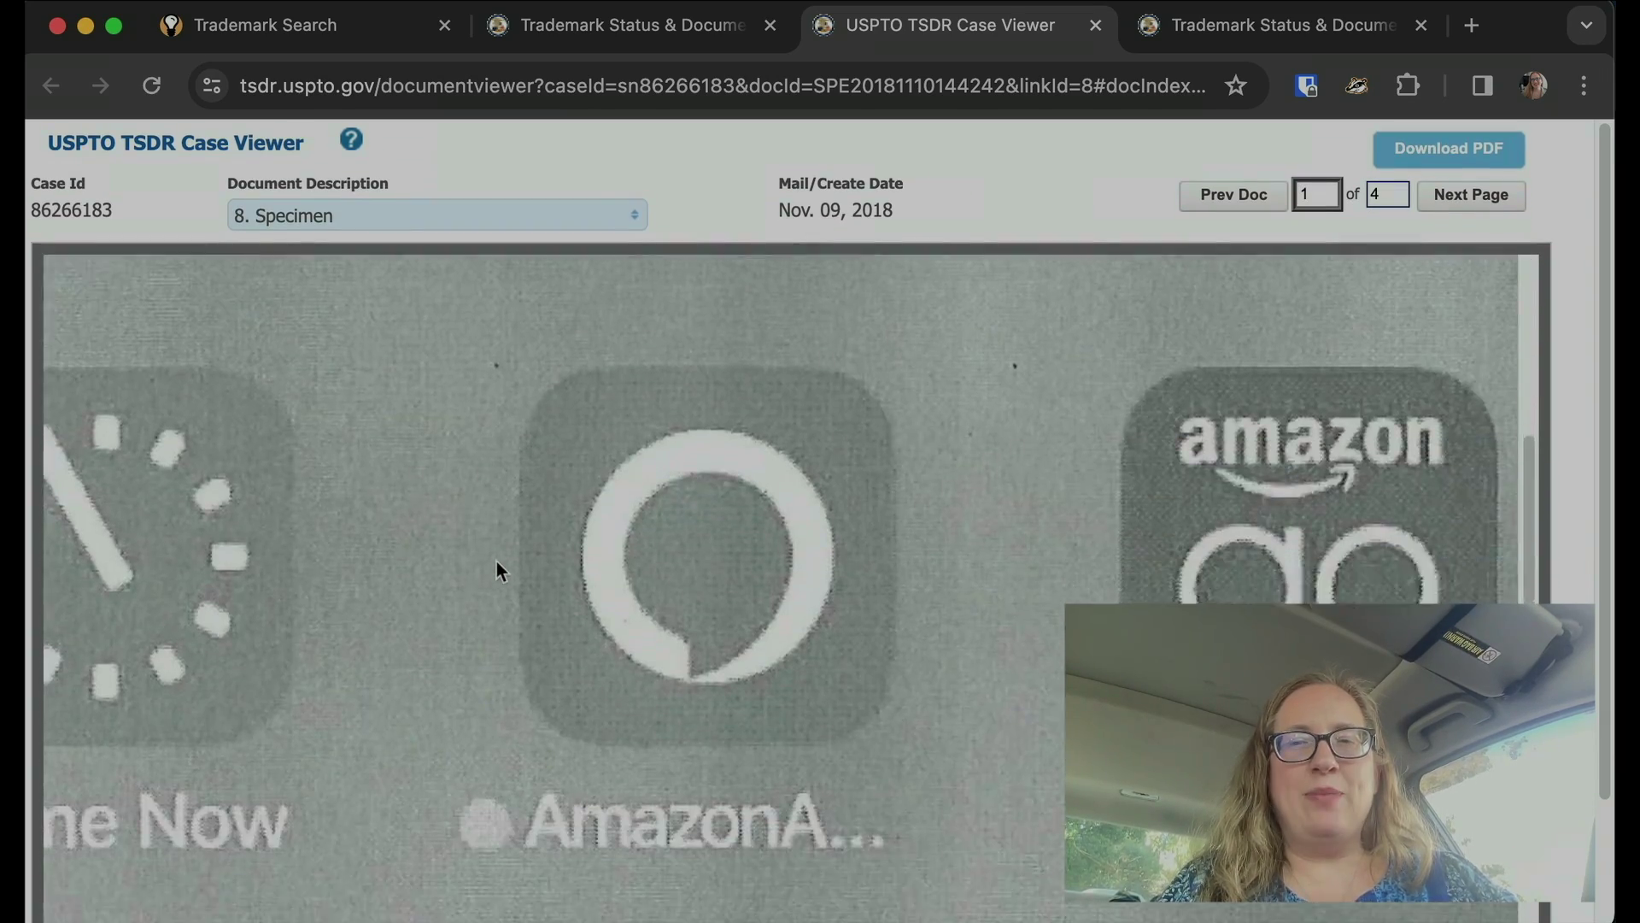
scroll(495, 562, "down", 10)
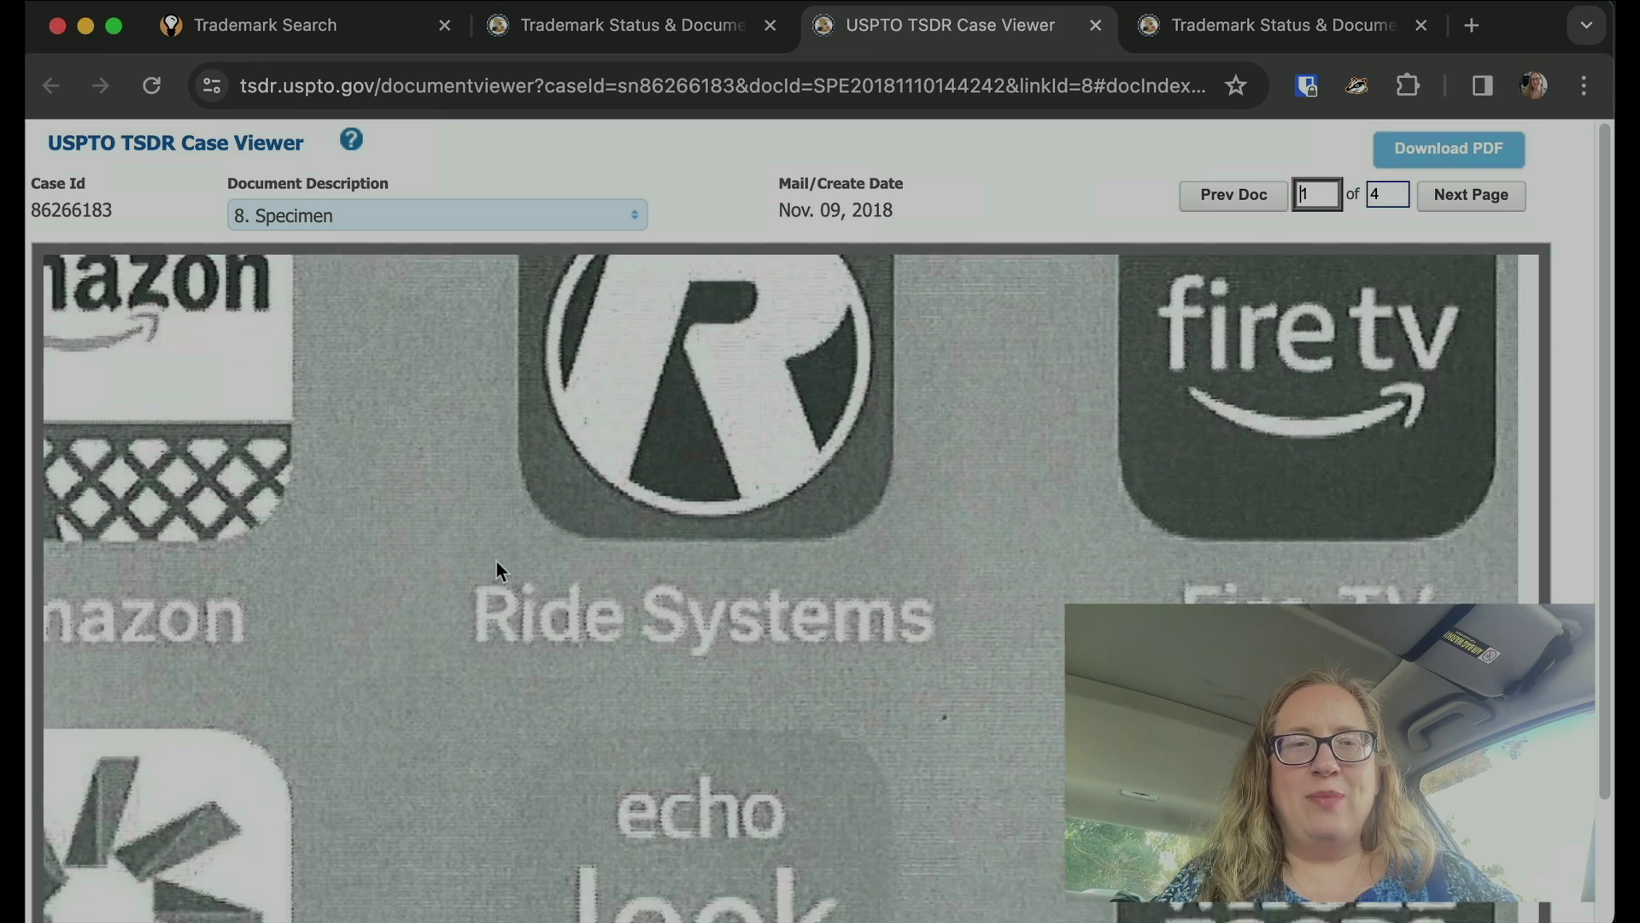
scroll(496, 561, "down", 5)
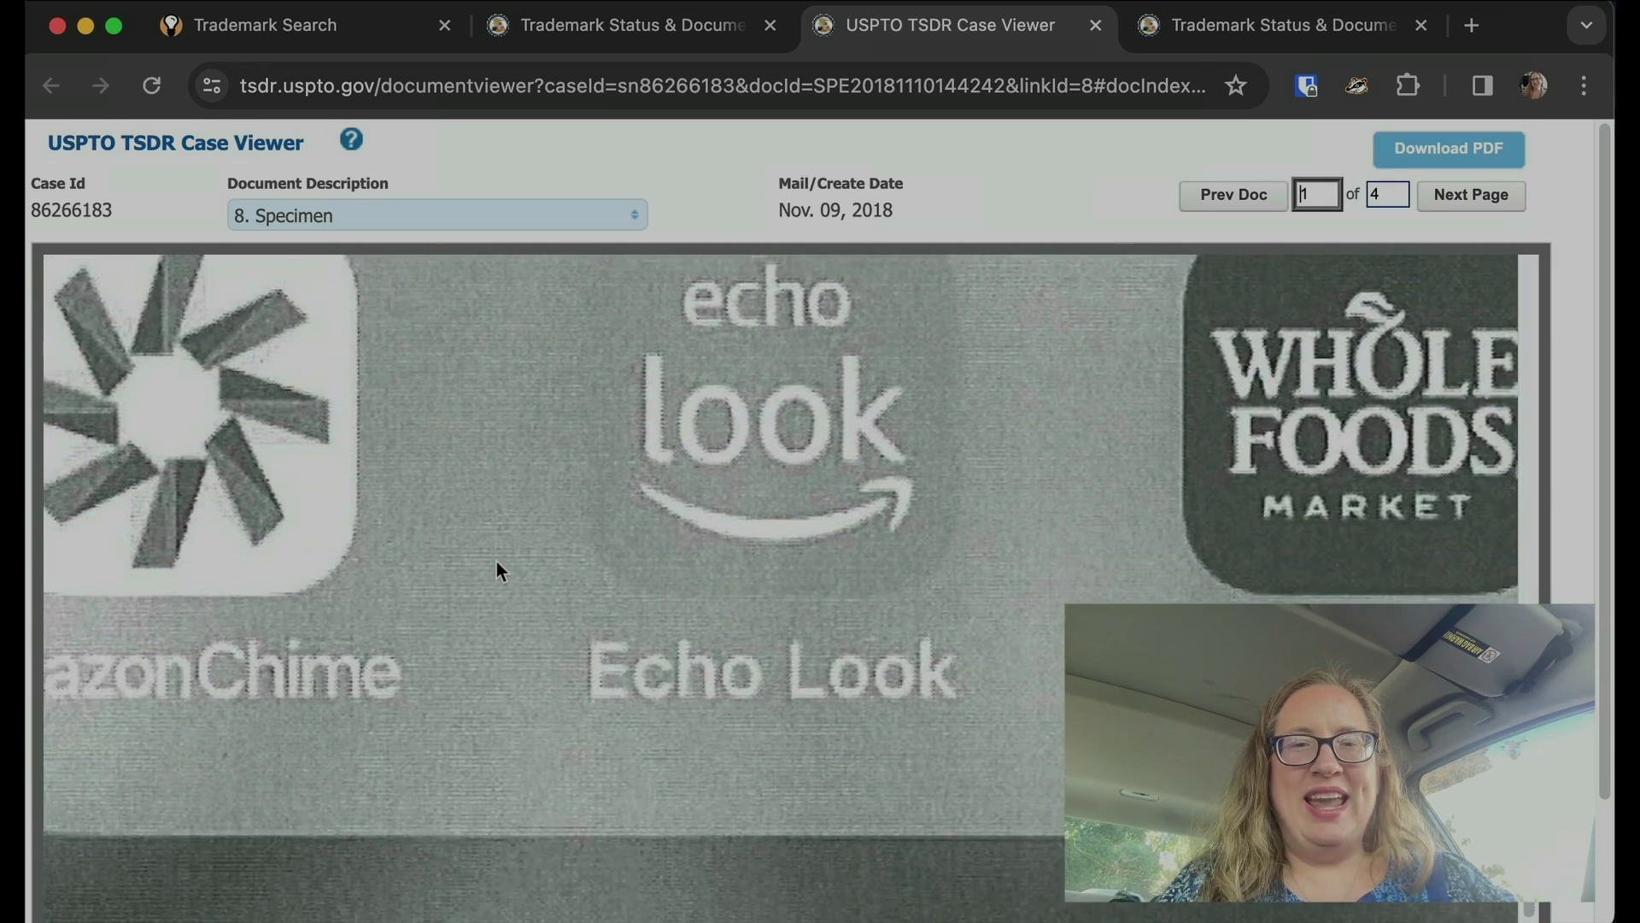
scroll(496, 562, "up", 10)
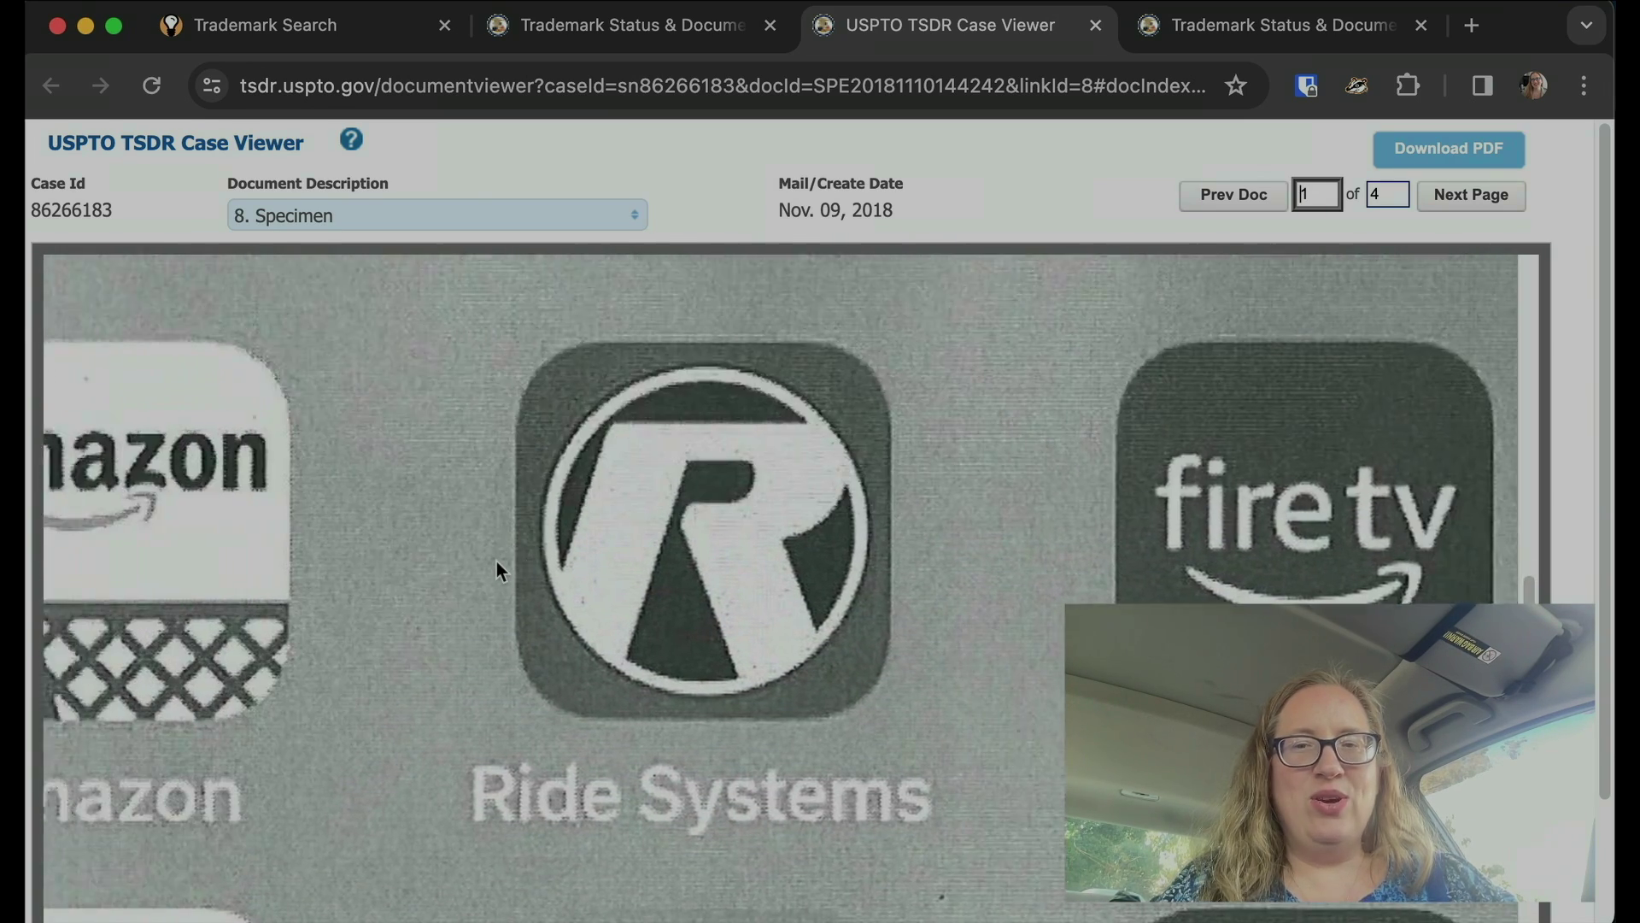
scroll(496, 562, "down", 5)
scroll(508, 533, "left", 2)
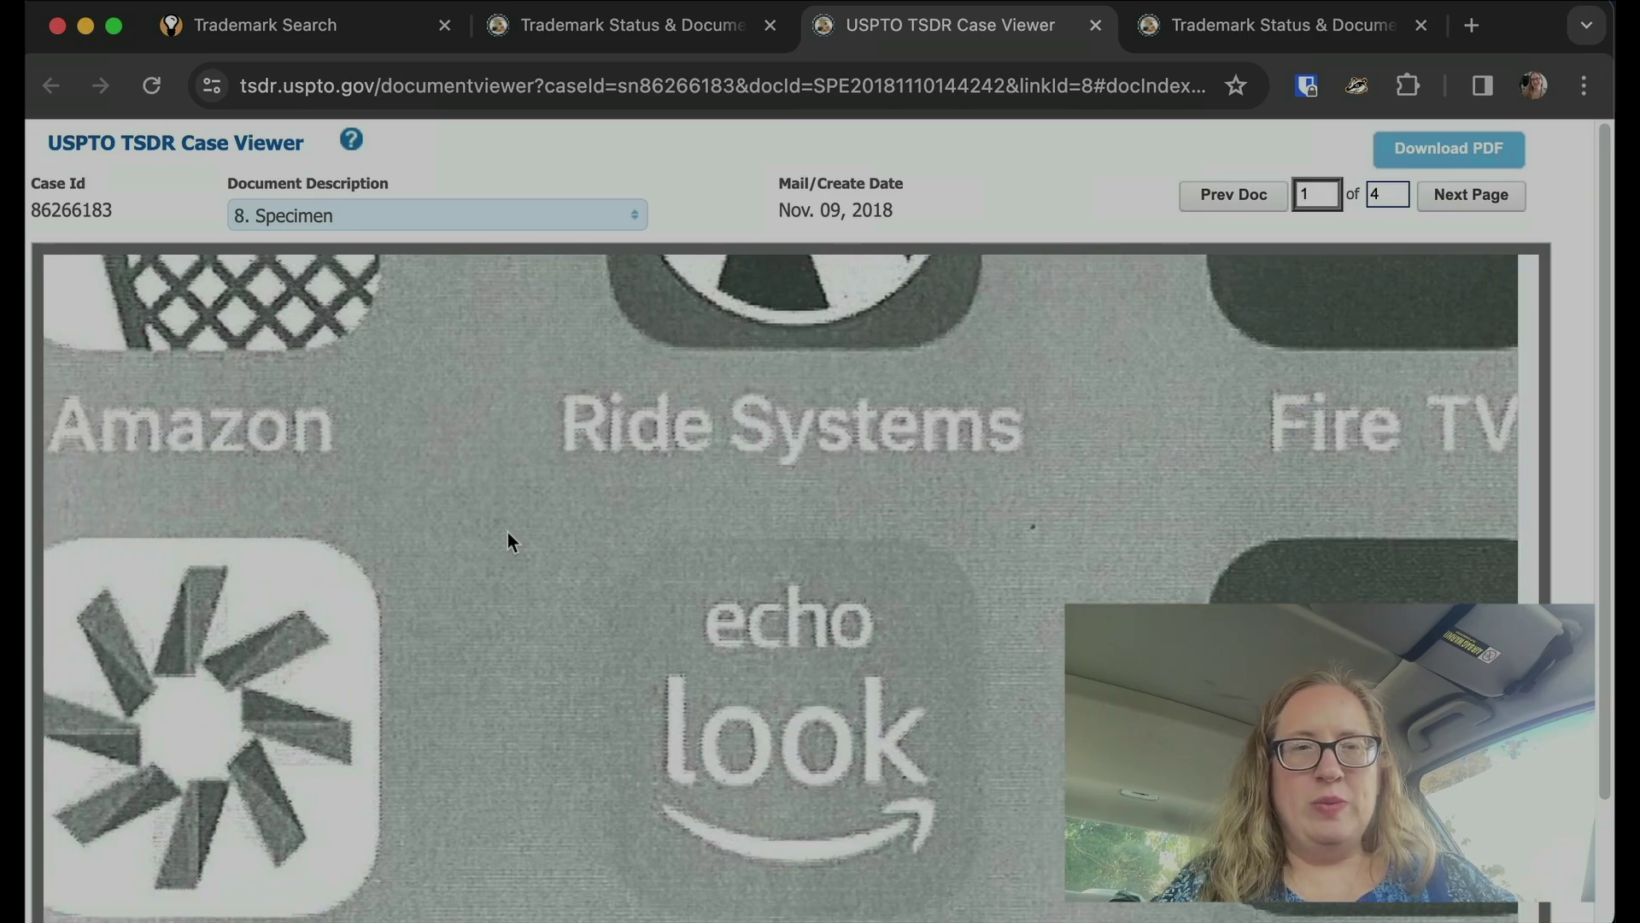
scroll(508, 533, "up", 5)
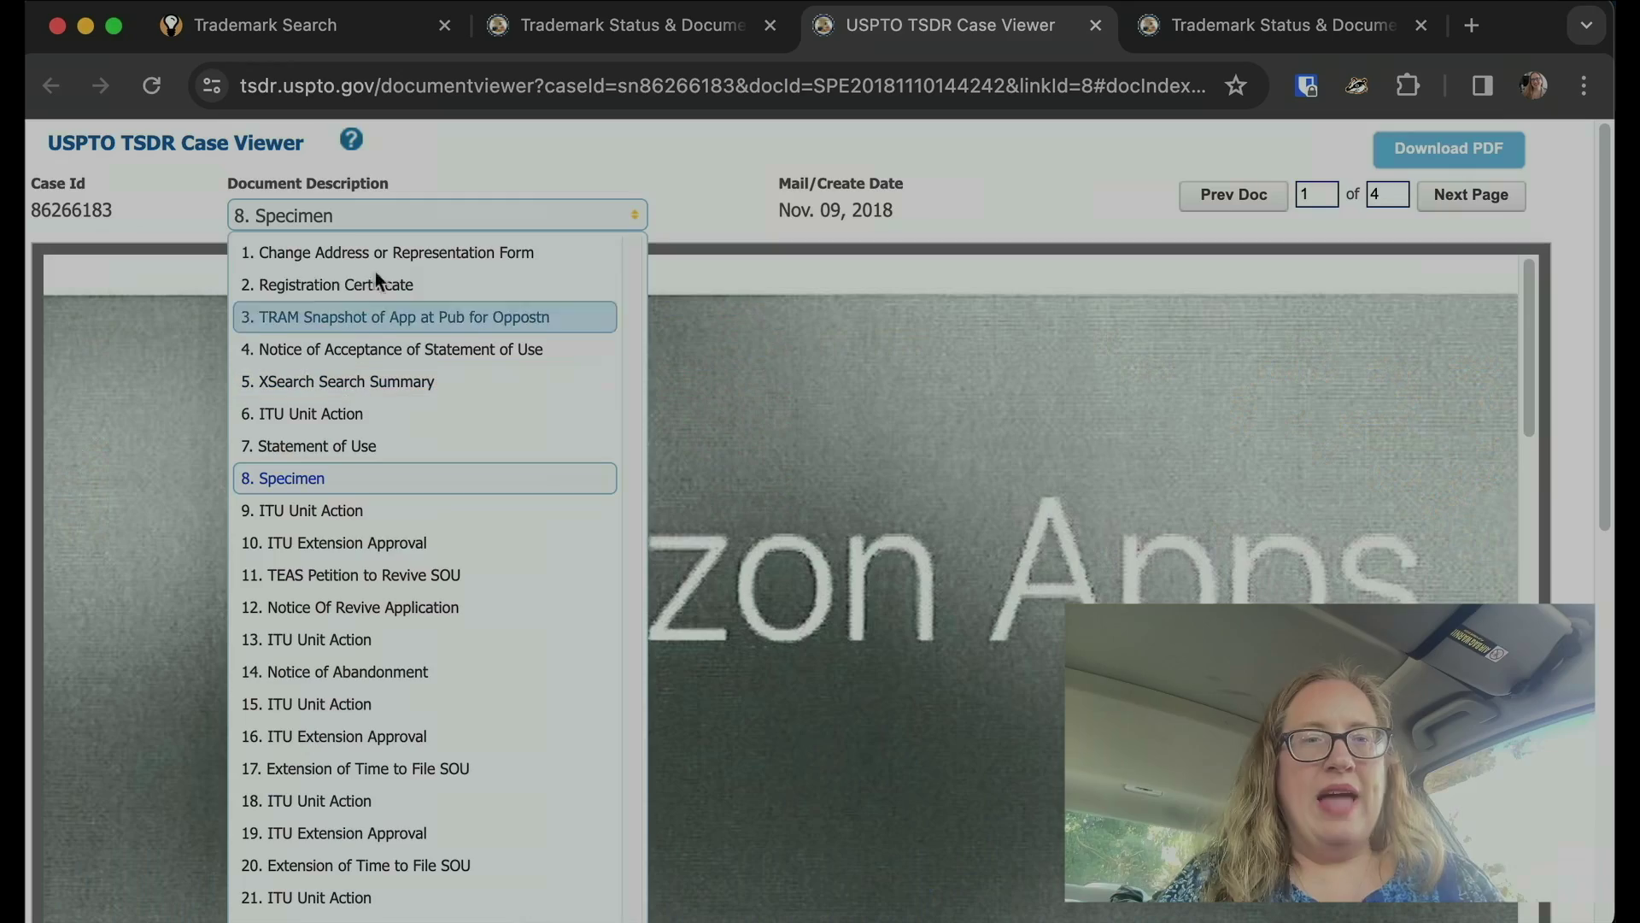
Step: Open the outgoing office action dated 2/25/2015 from the case viewer's document list and read through the letter
scroll(335, 728, "down", 10)
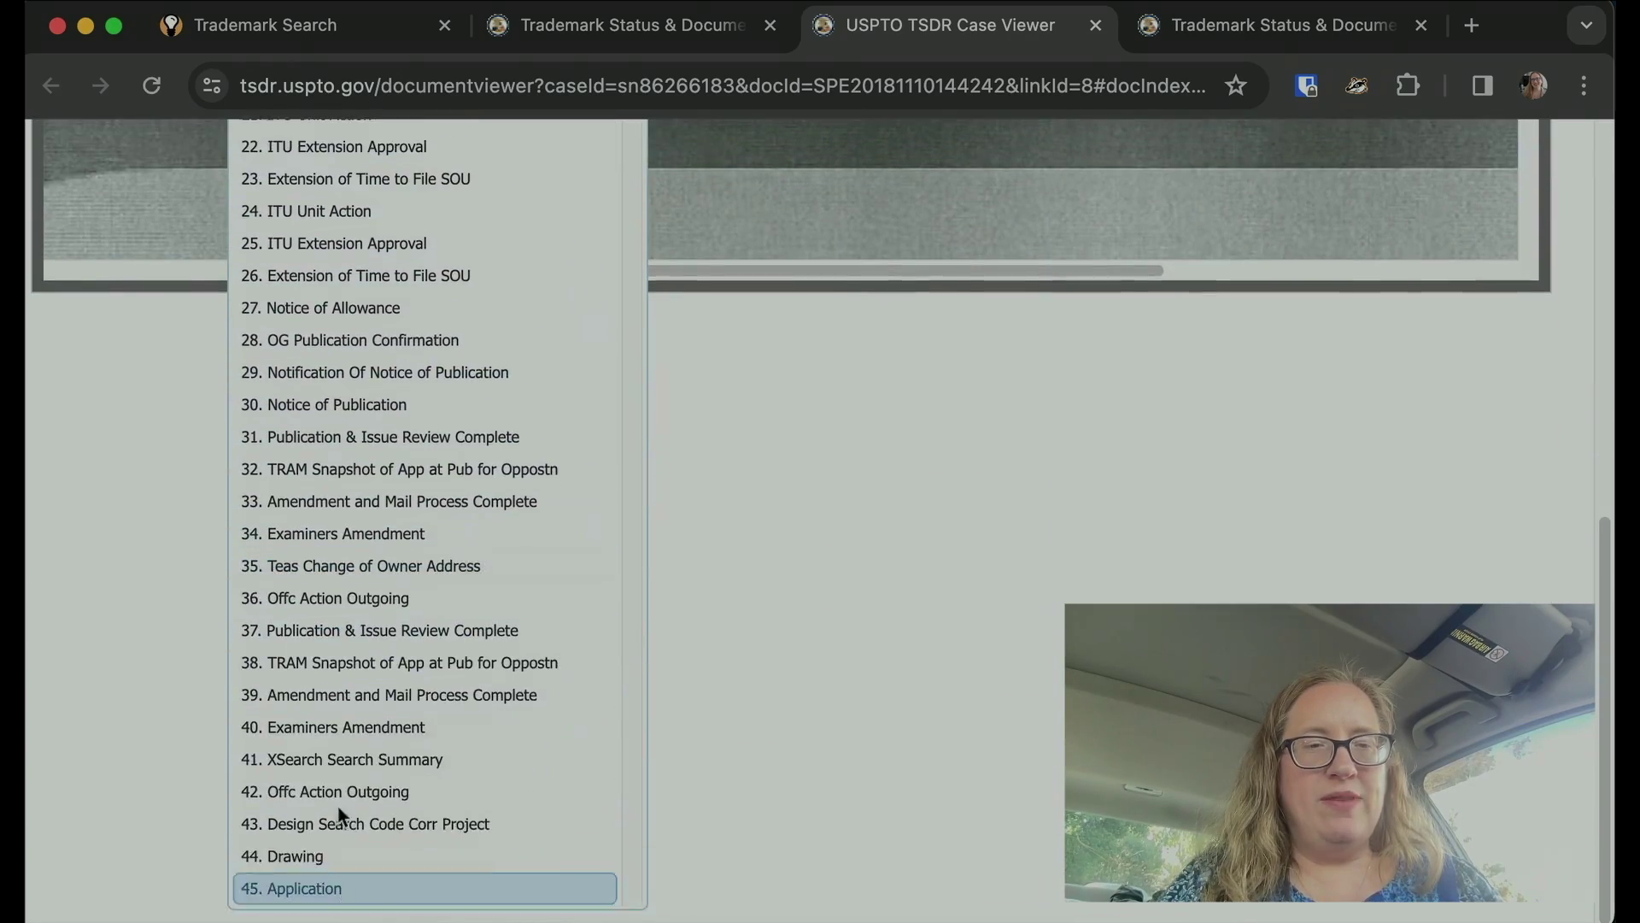
scroll(332, 880, "up", 10)
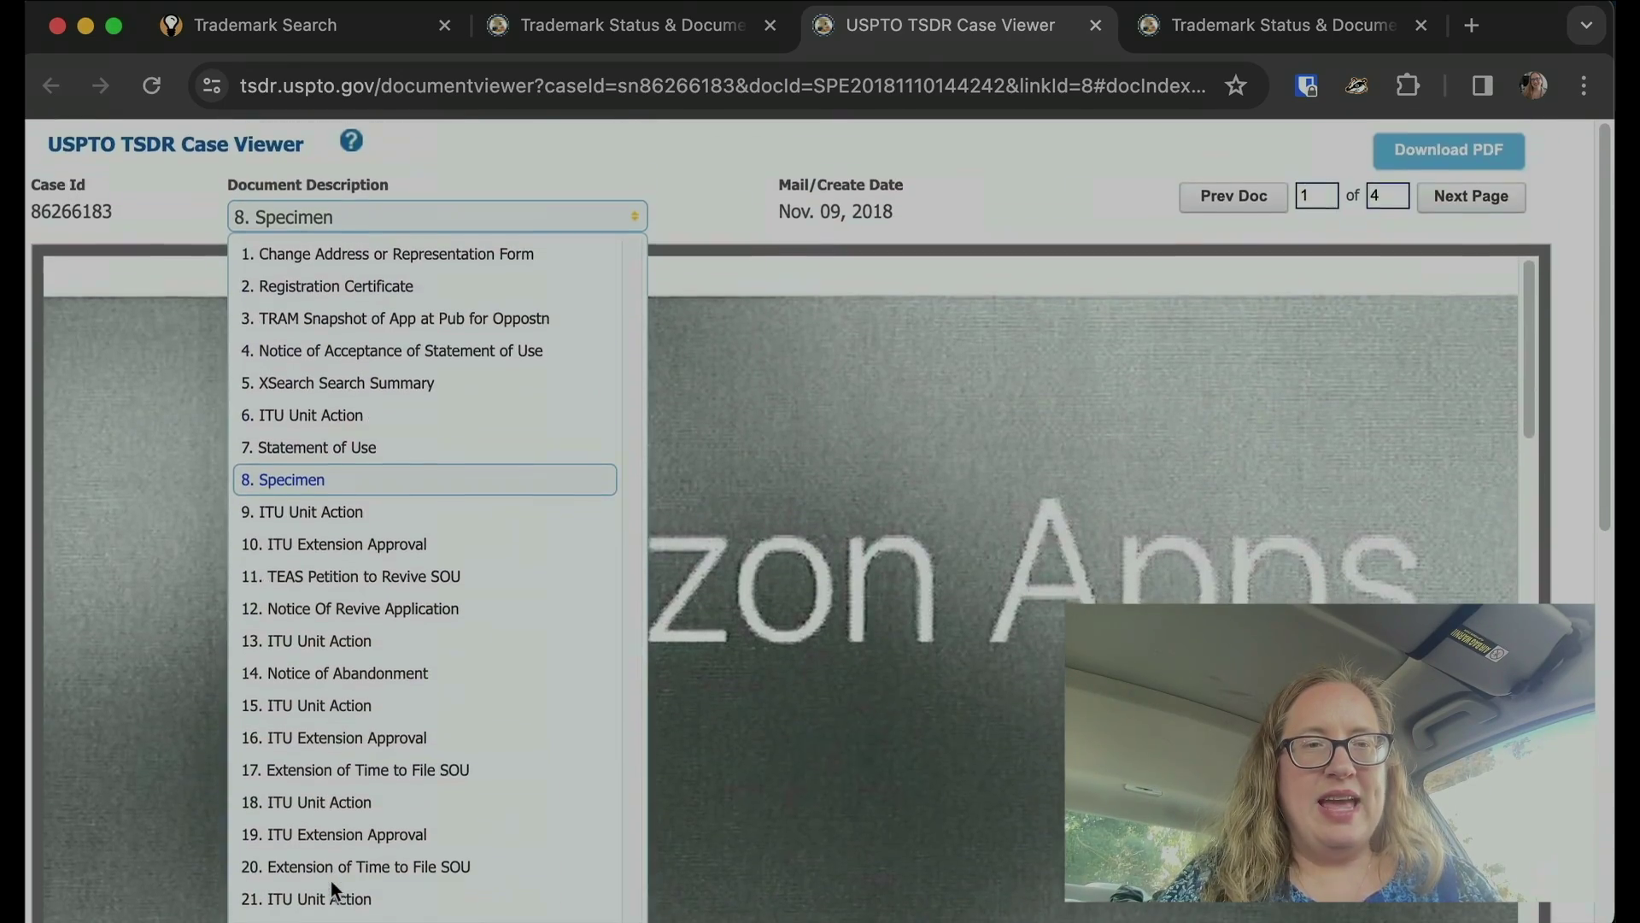
scroll(330, 880, "down", 5)
scroll(331, 880, "down", 5)
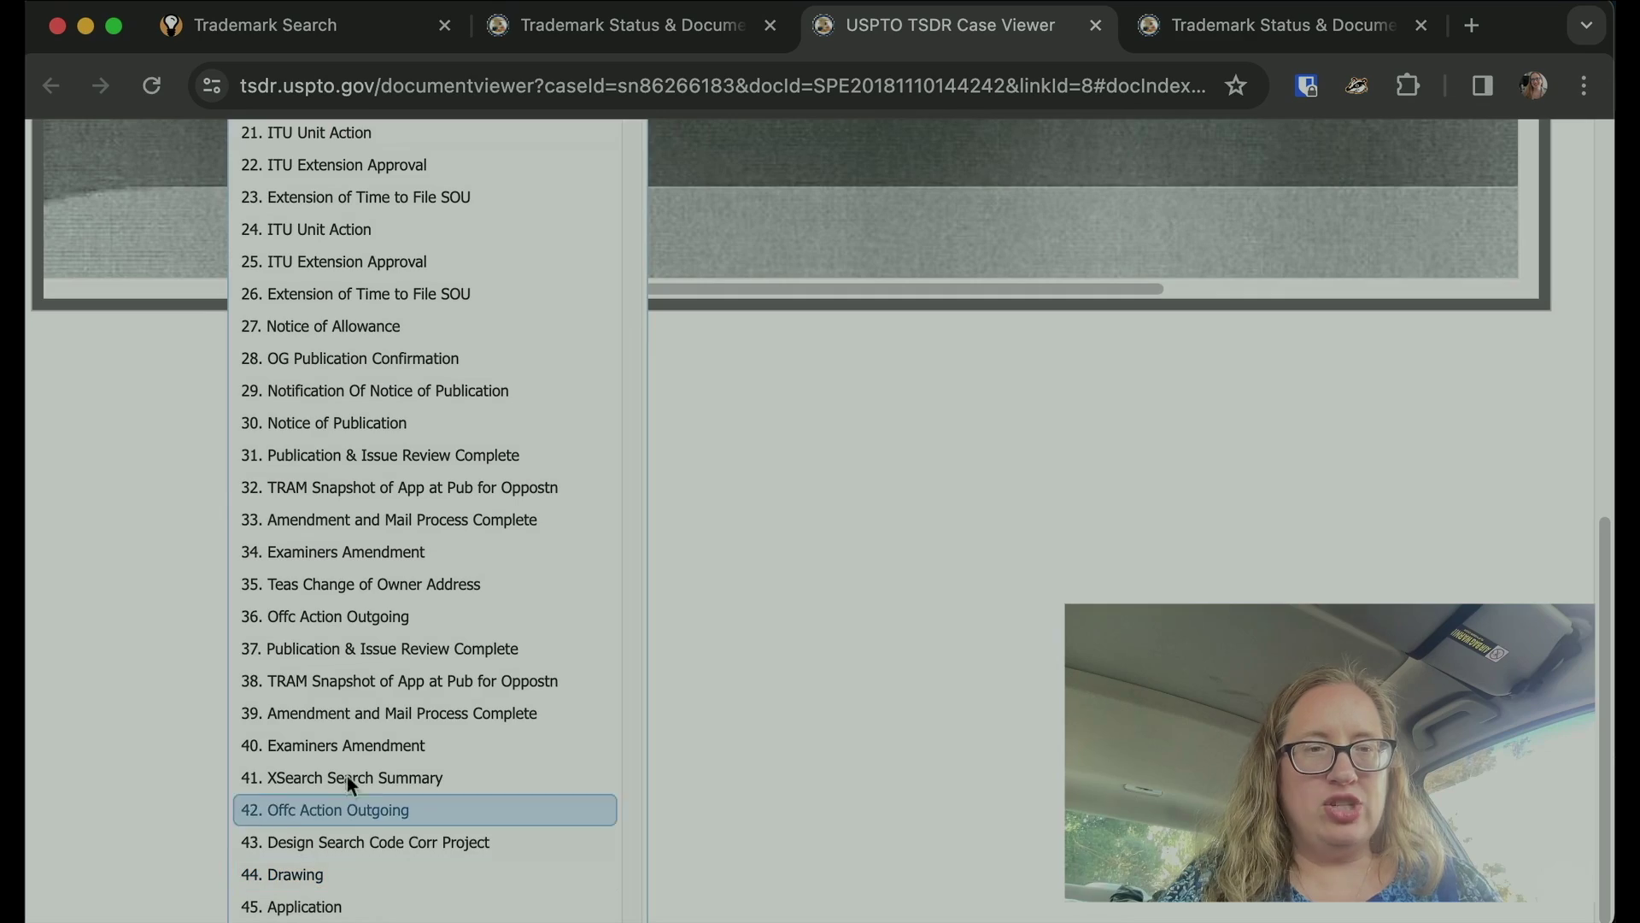
left_click(386, 647)
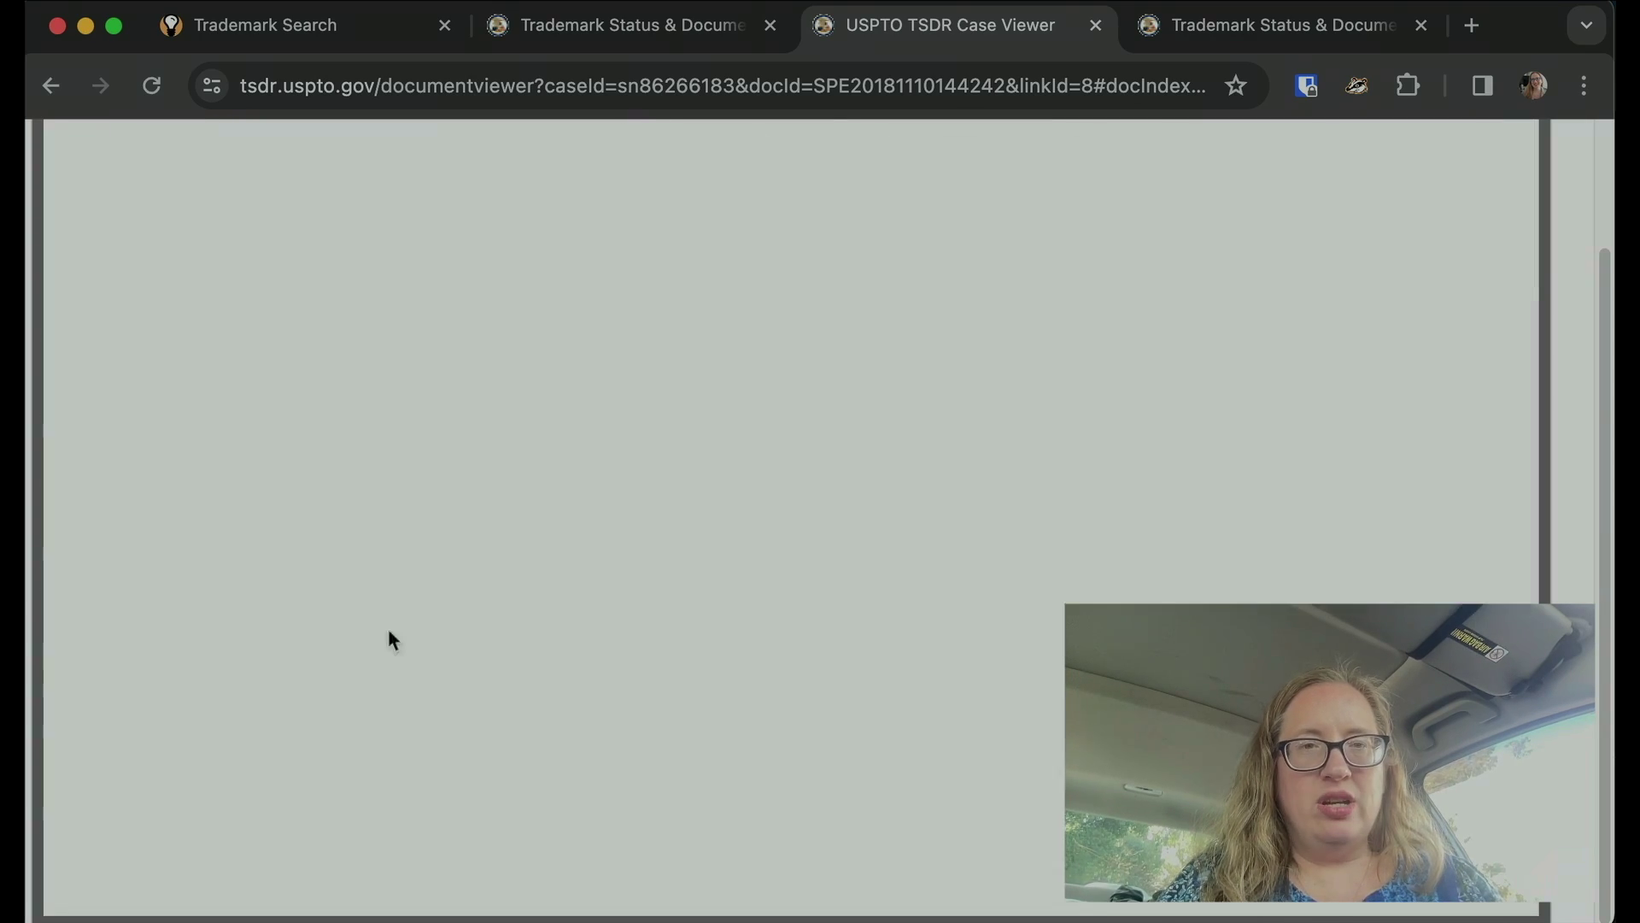
scroll(558, 591, "down", 5)
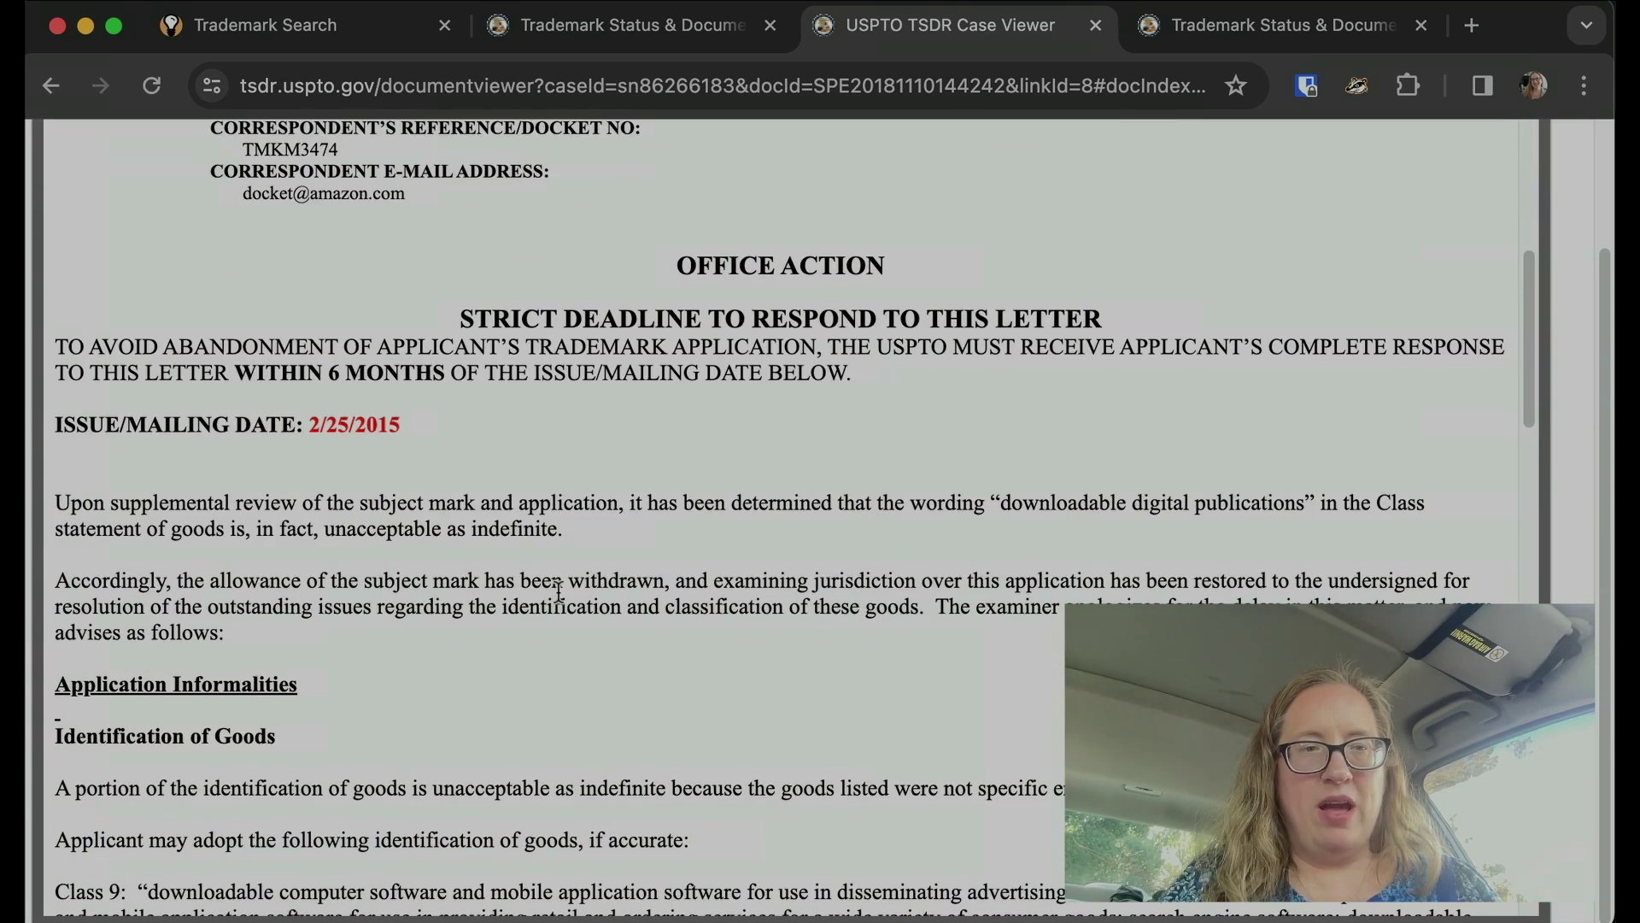
scroll(559, 589, "down", 2)
scroll(556, 590, "down", 4)
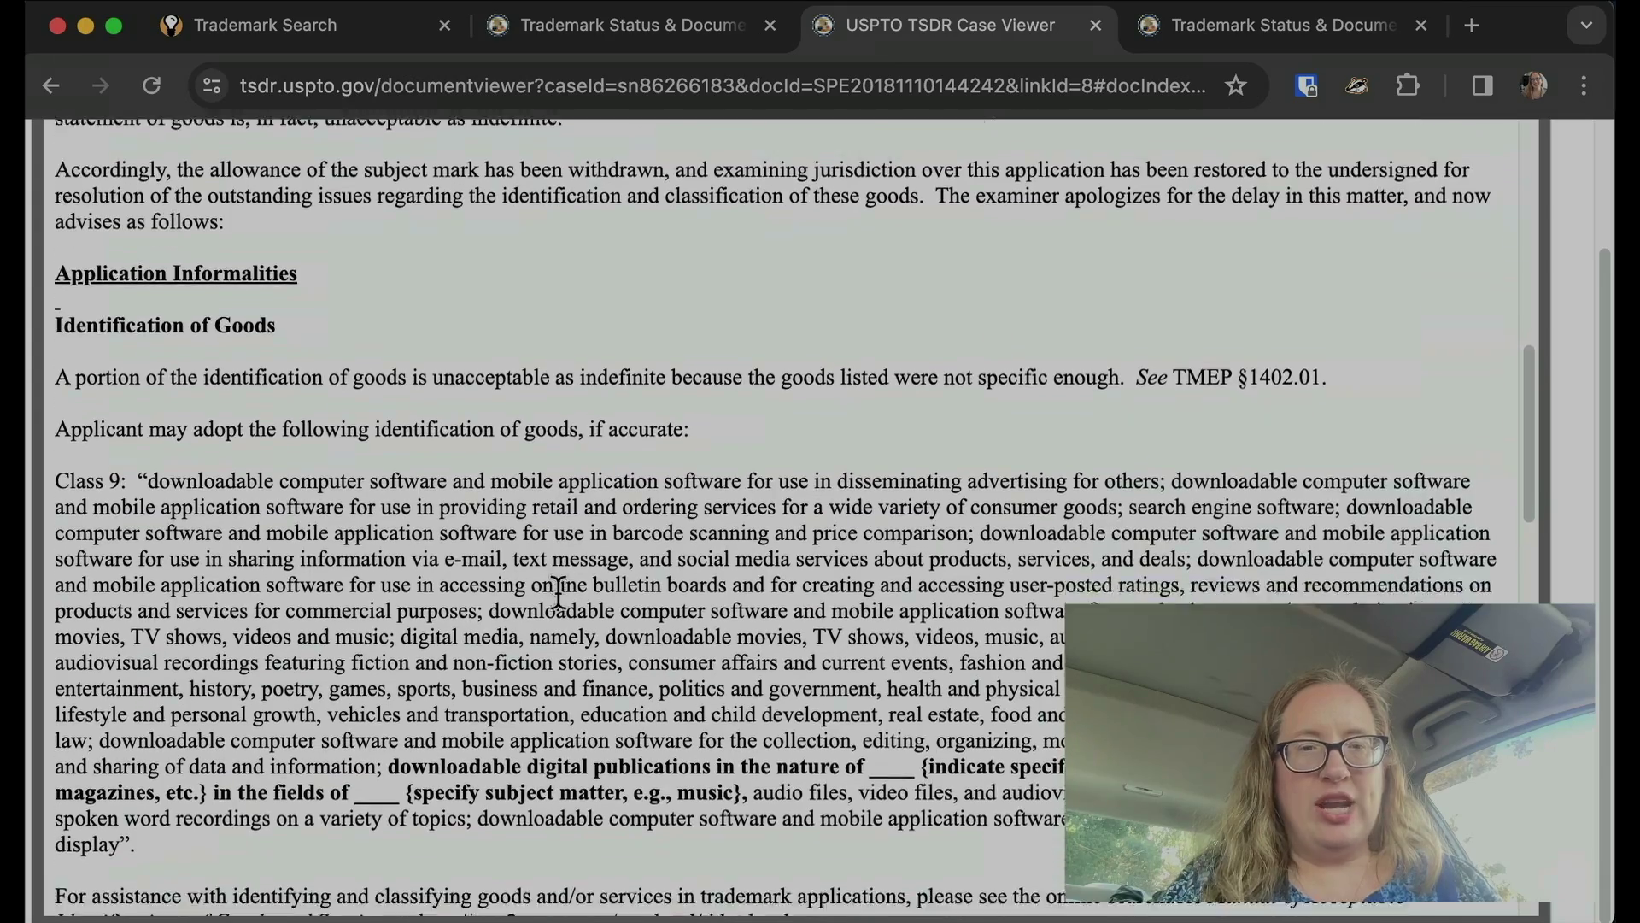
scroll(557, 592, "down", 10)
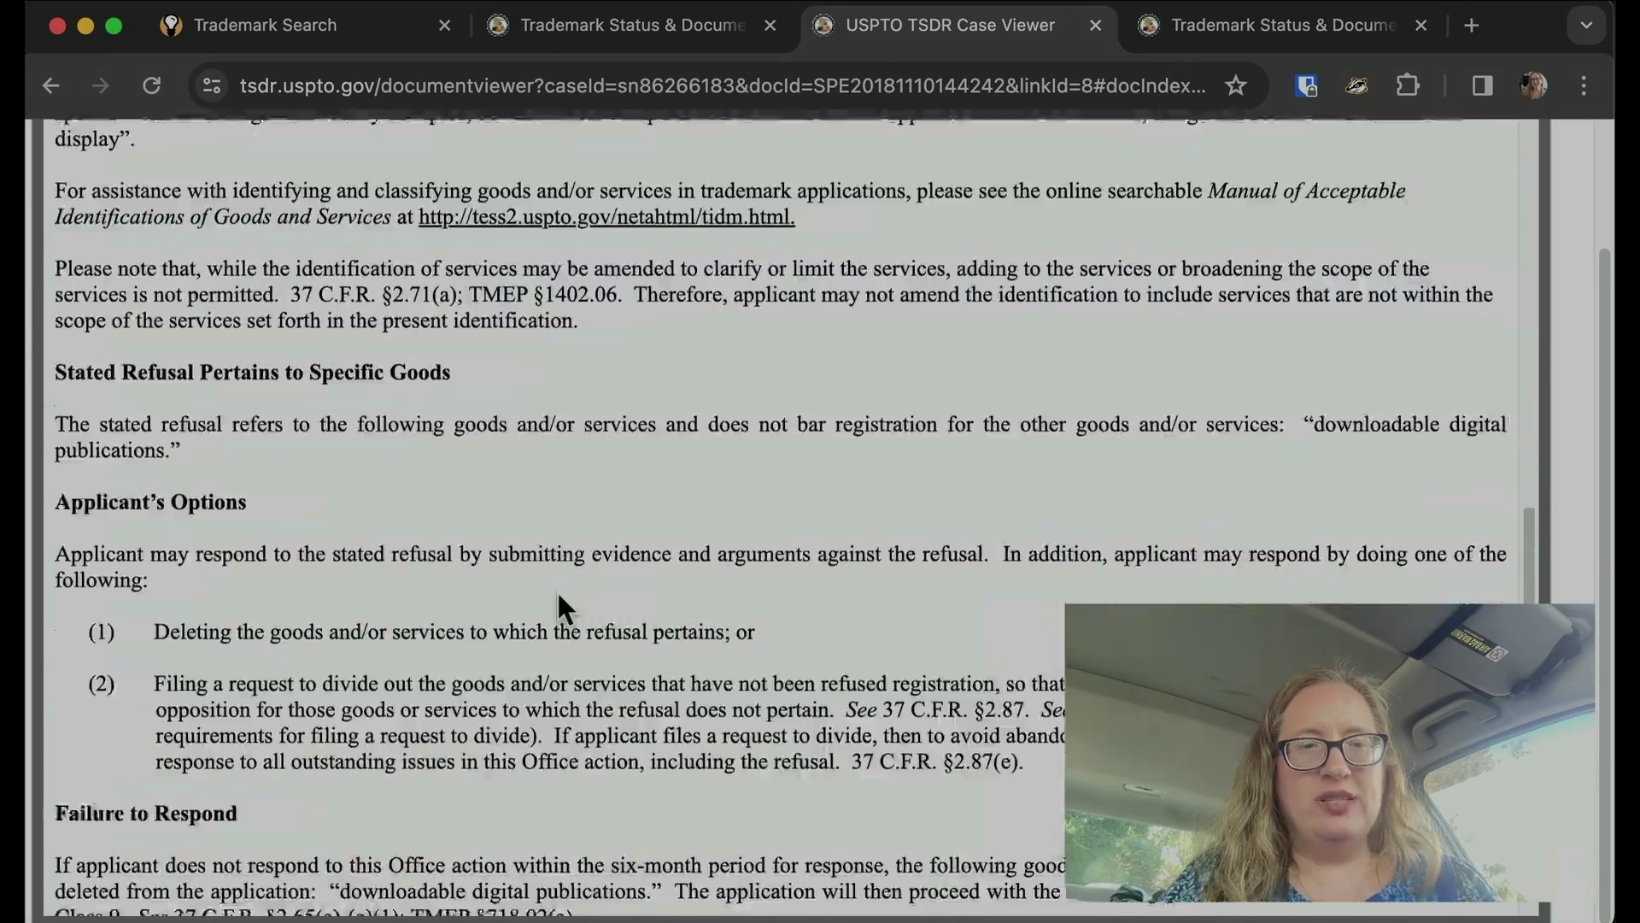
scroll(558, 597, "down", 8)
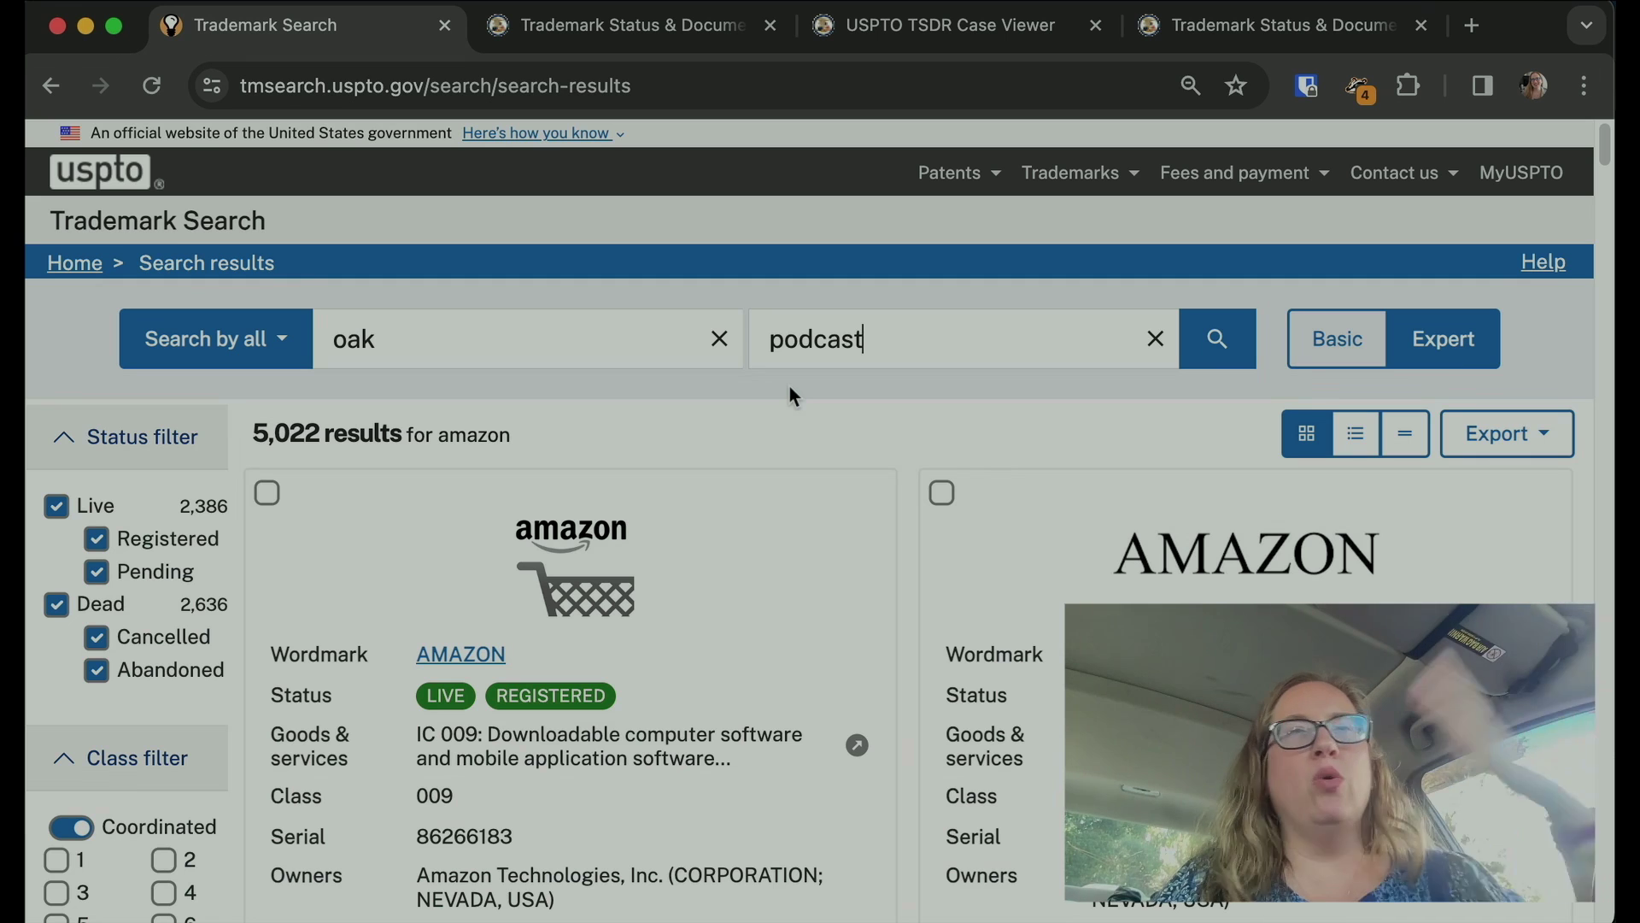
Step: Search all trademarks for "oak" combined with "podcast"
left_click(1234, 350)
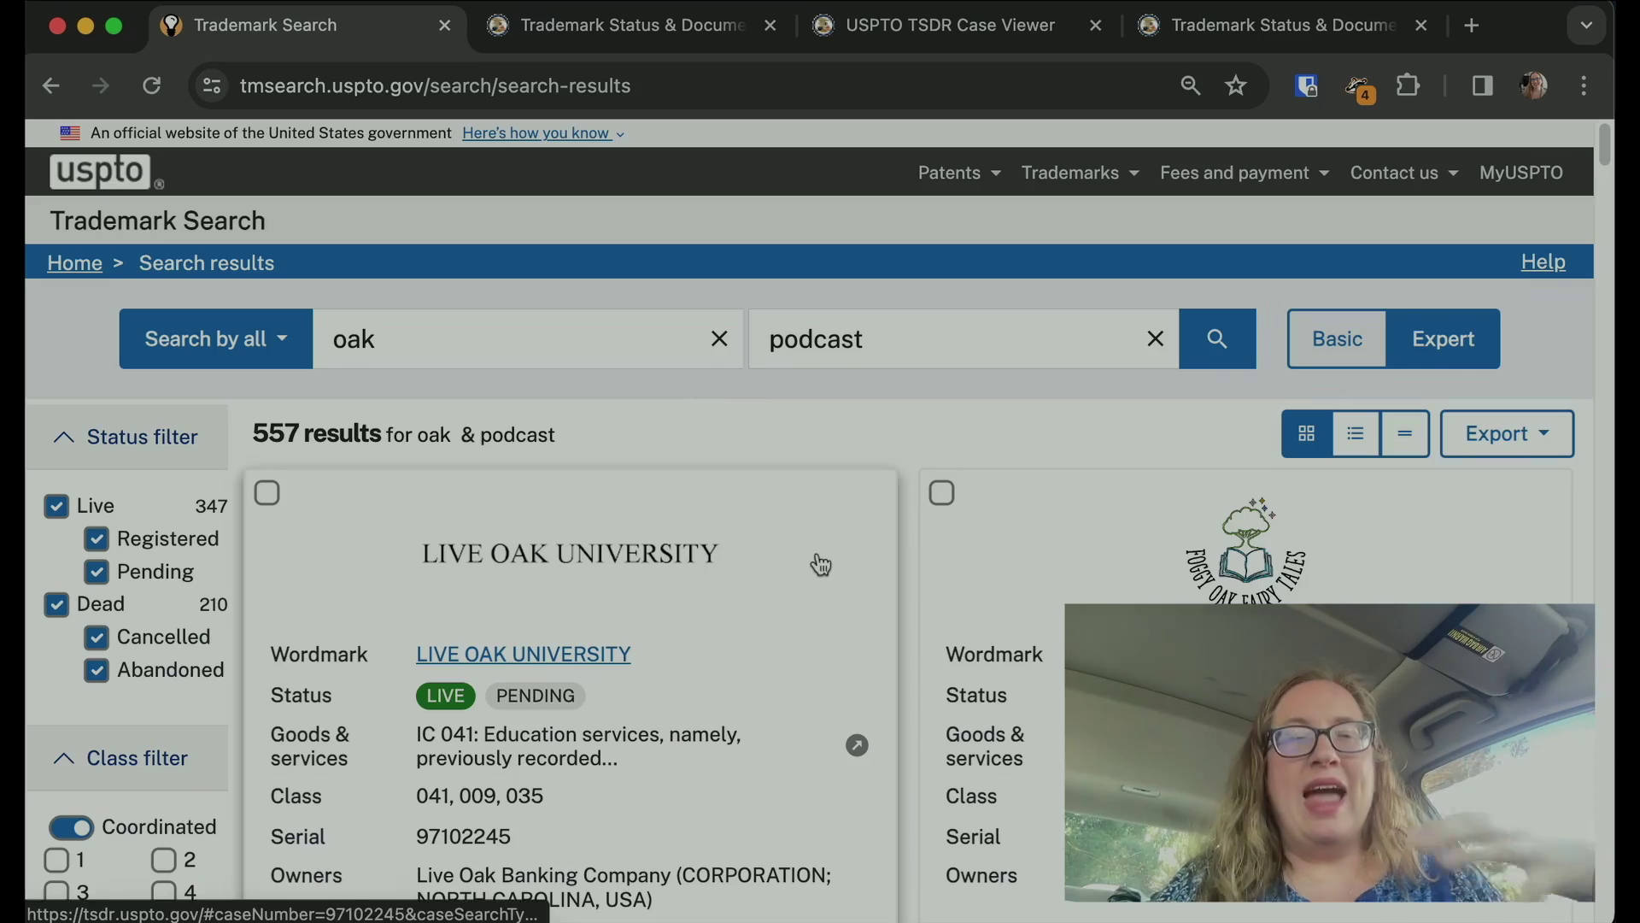
Step: Look through the "oak" and "podcast" results, comparing the wordmarks, statuses, classes and owners of the listed marks
scroll(820, 560, "down", 3)
scroll(817, 550, "down", 5)
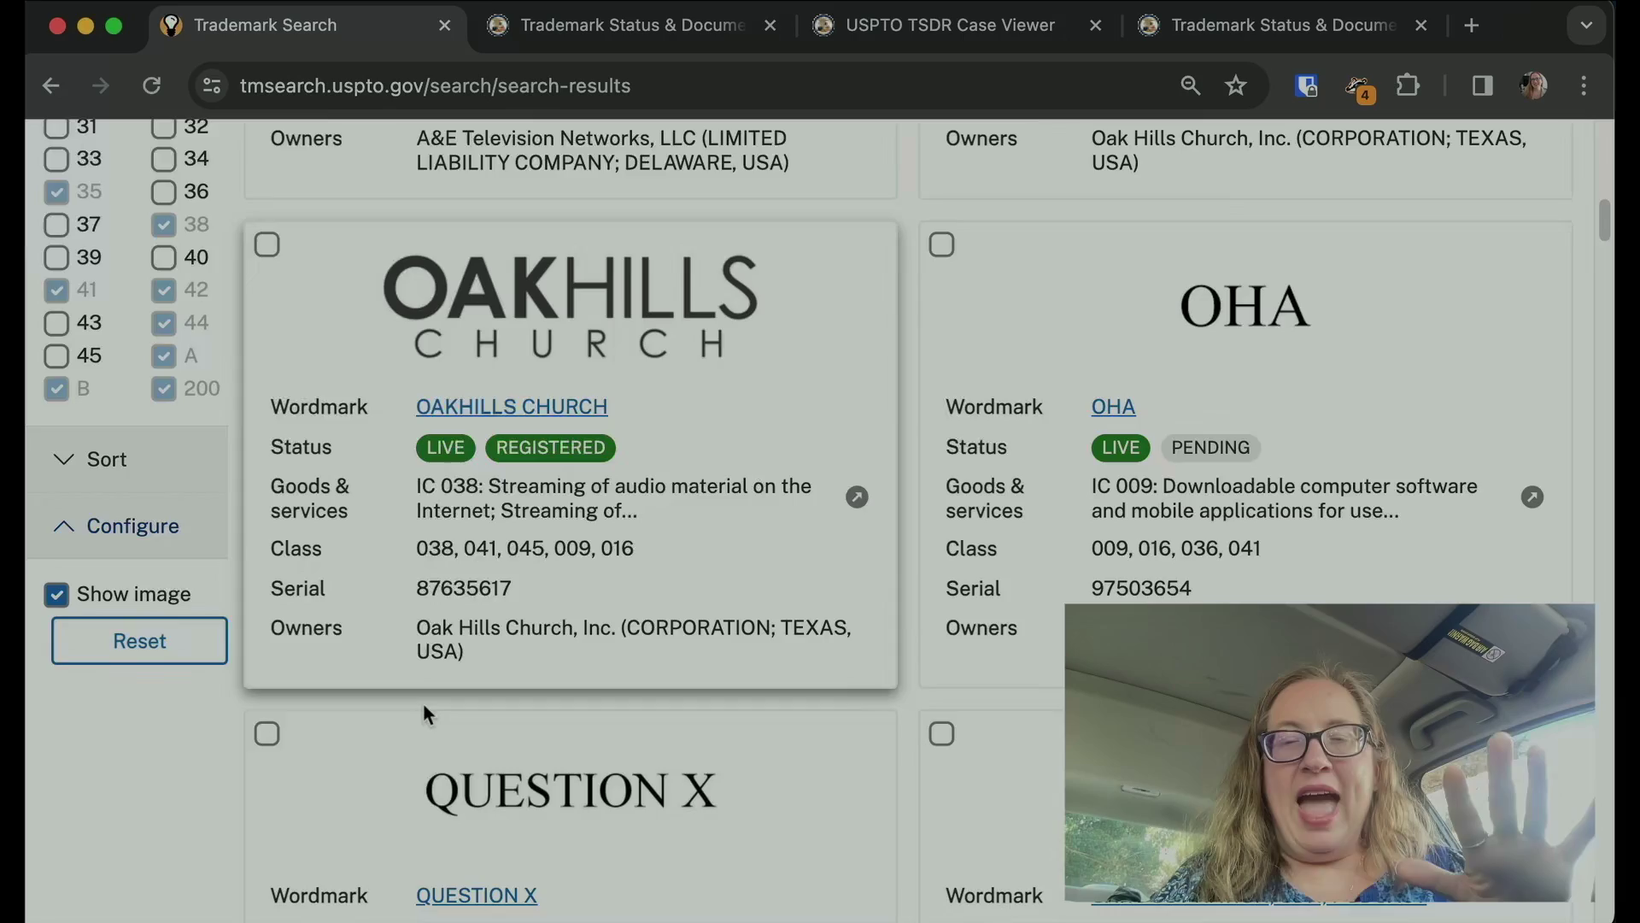
scroll(424, 708, "down", 5)
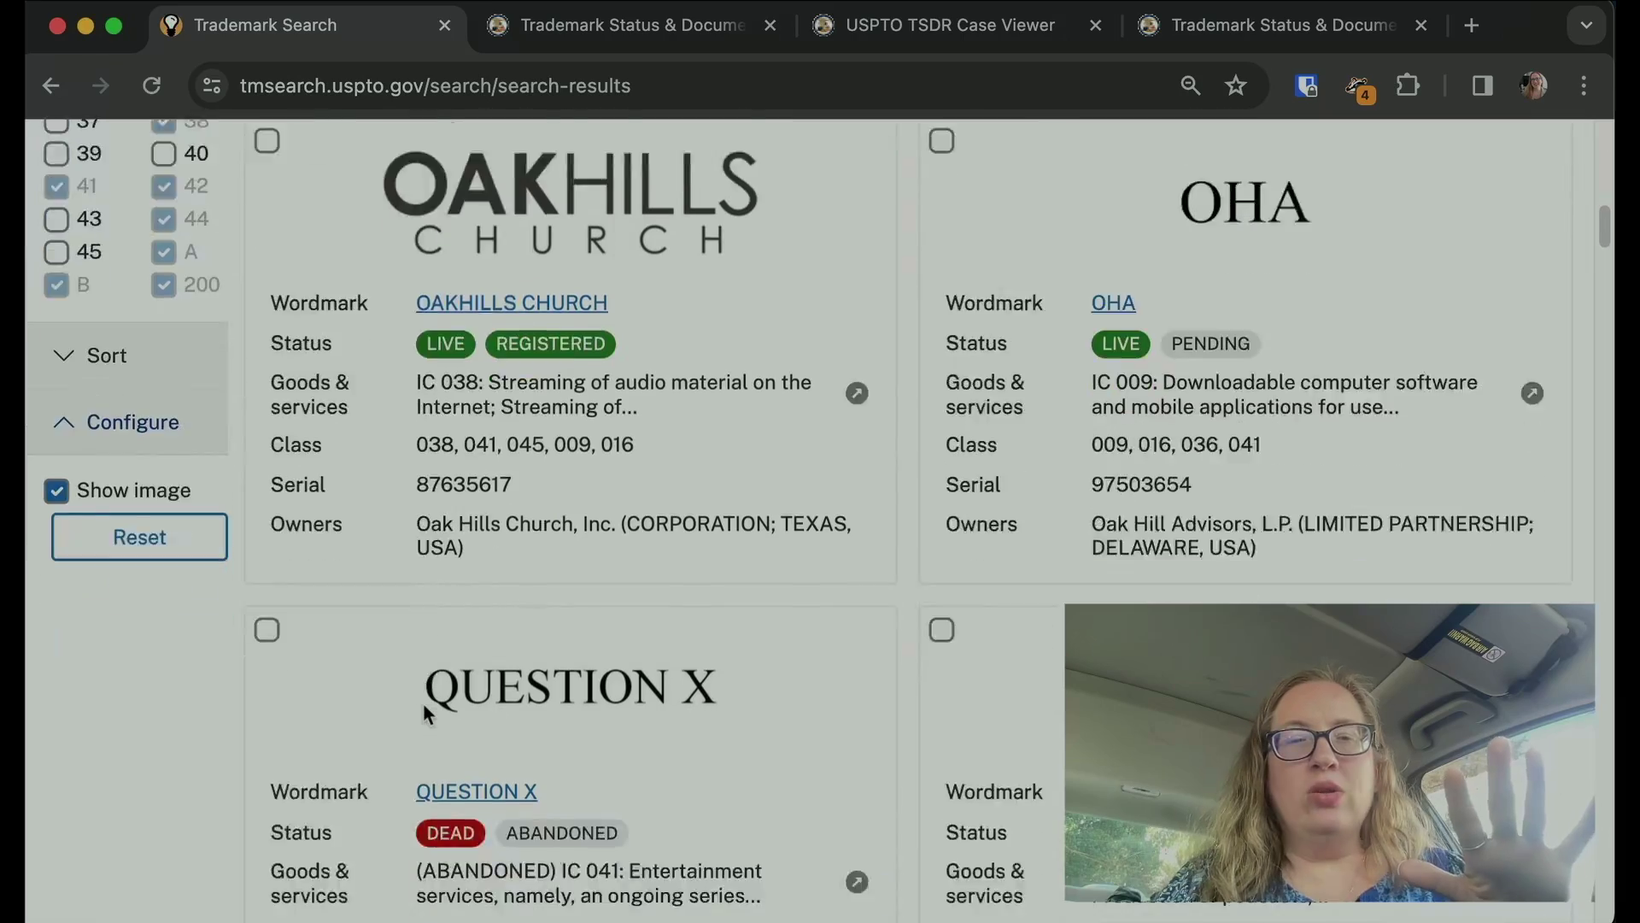
scroll(422, 686, "up", 20)
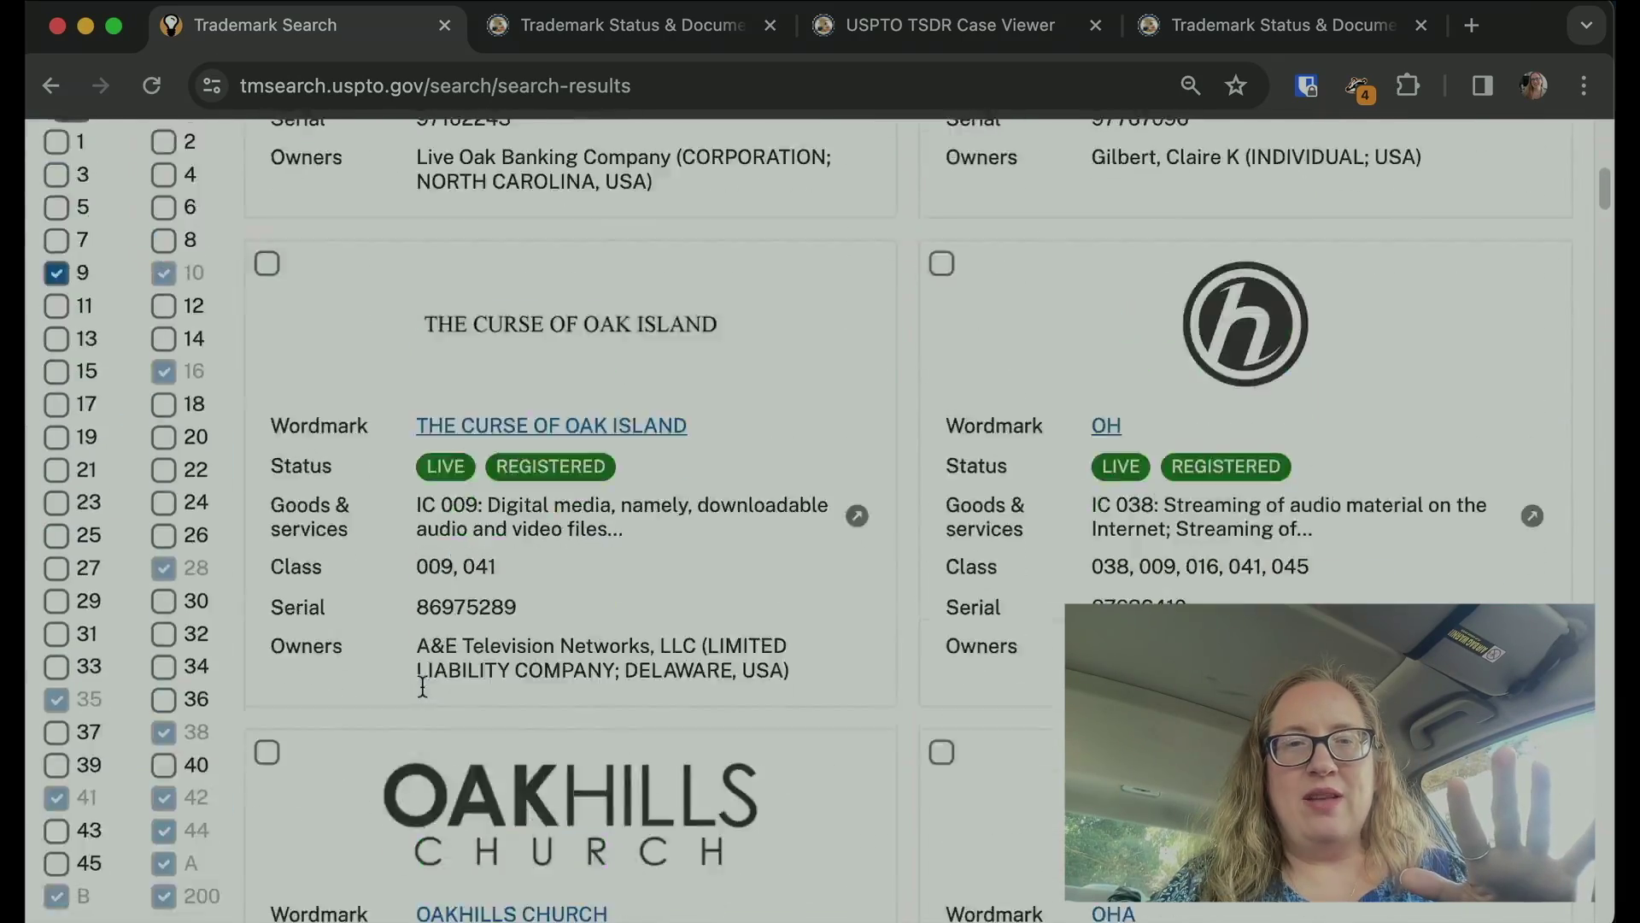
scroll(422, 686, "down", 15)
scroll(422, 686, "down", 9)
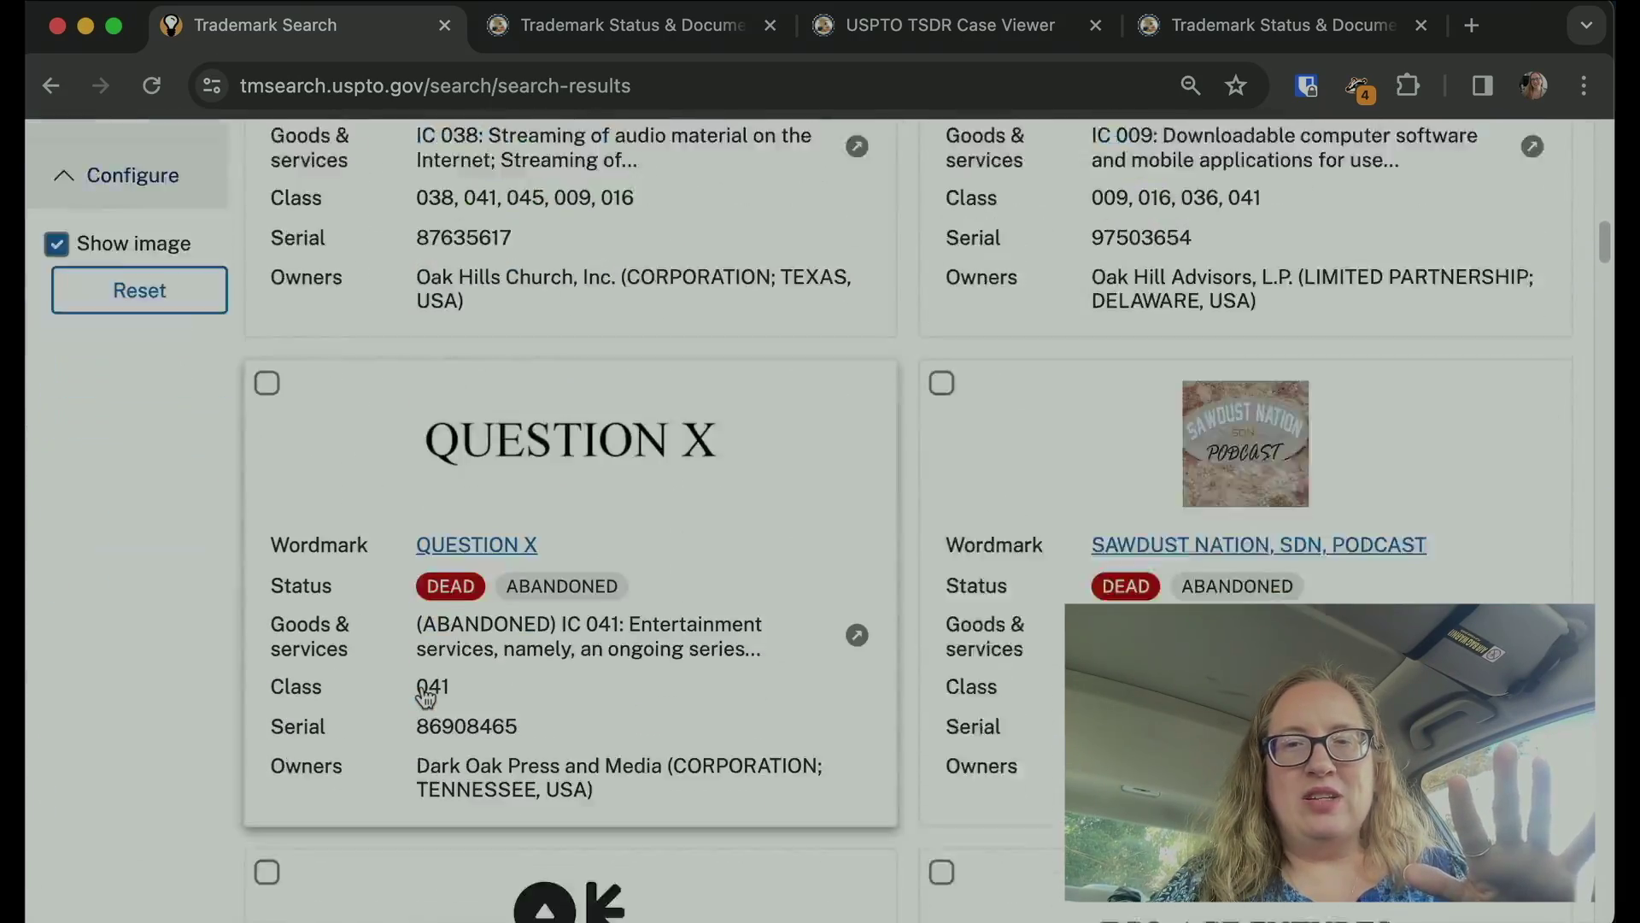
scroll(425, 696, "up", 3)
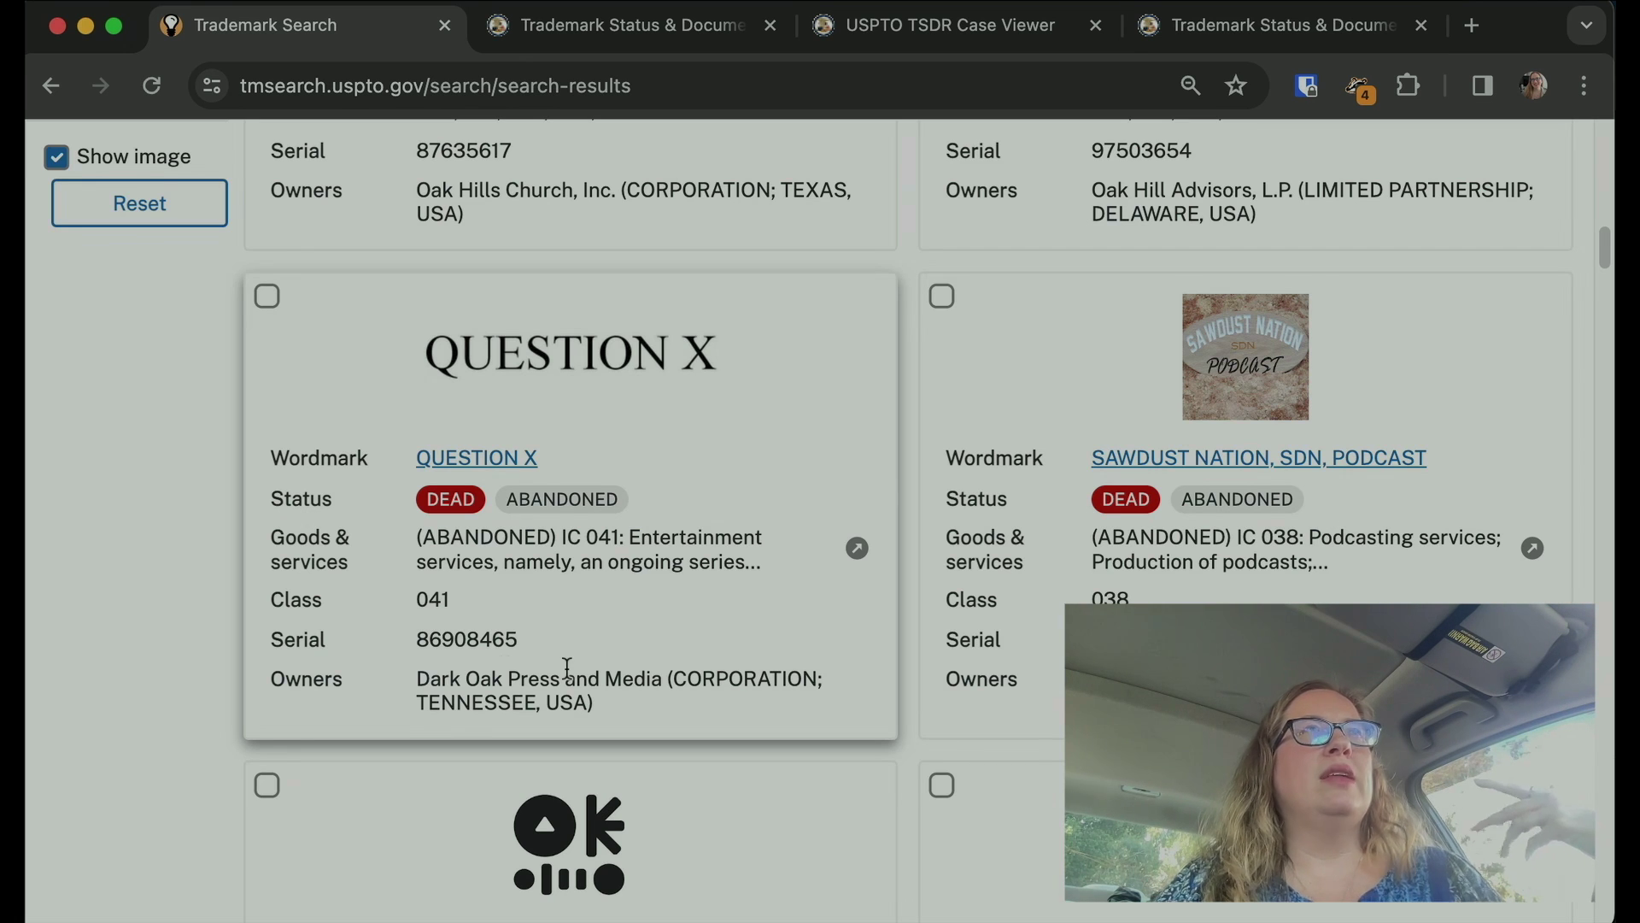
scroll(677, 625, "down", 5)
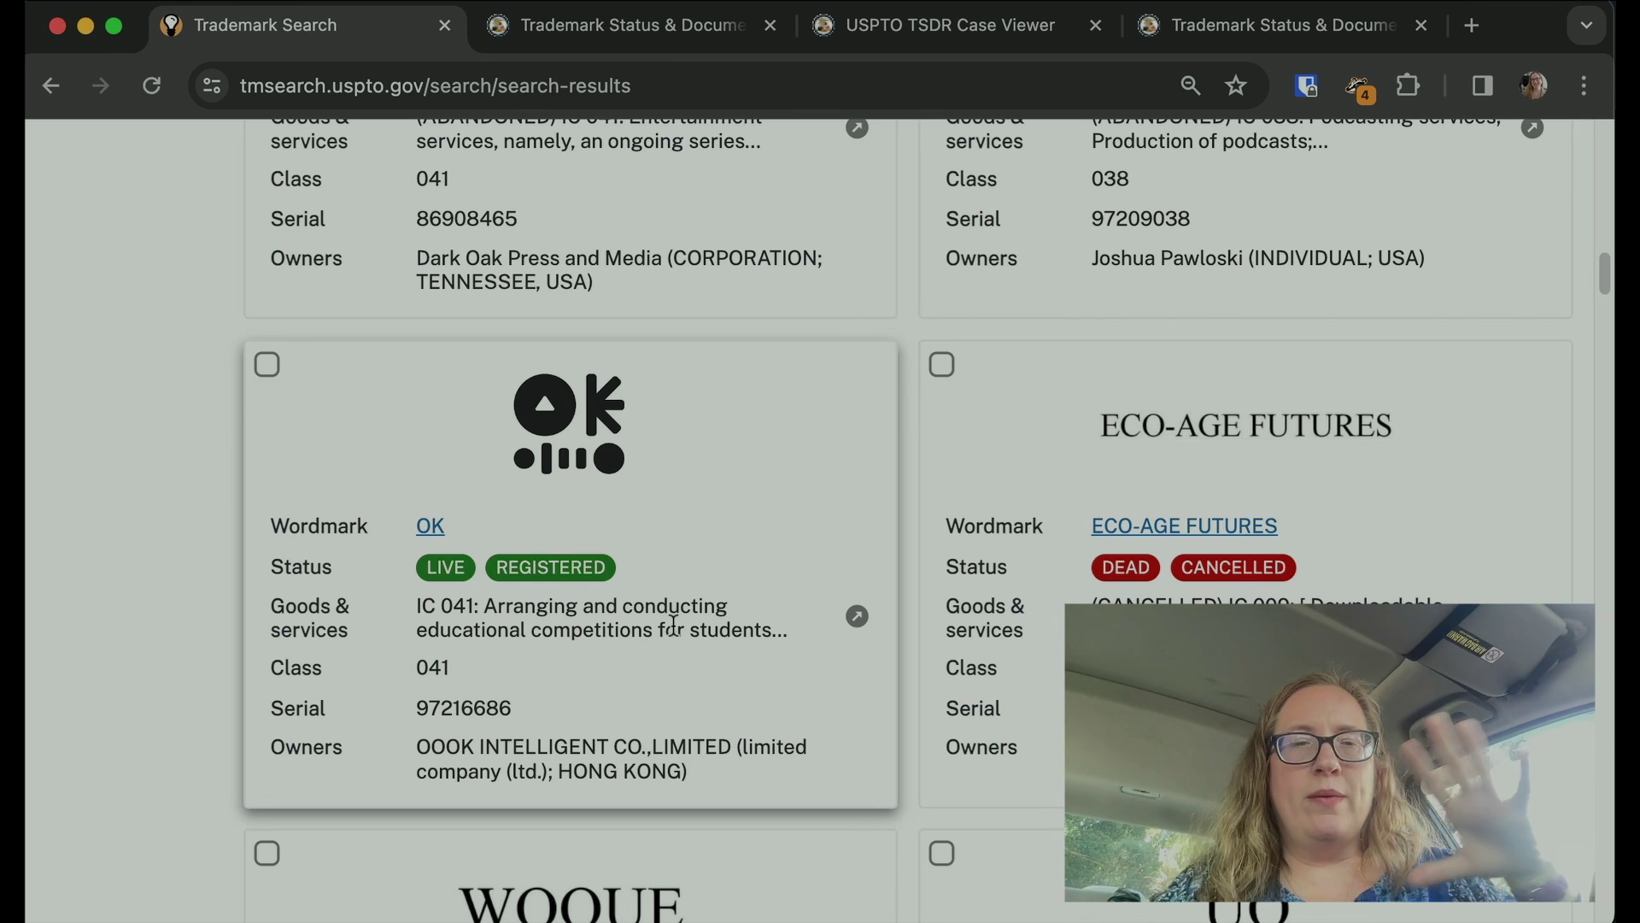
scroll(531, 673, "down", 7)
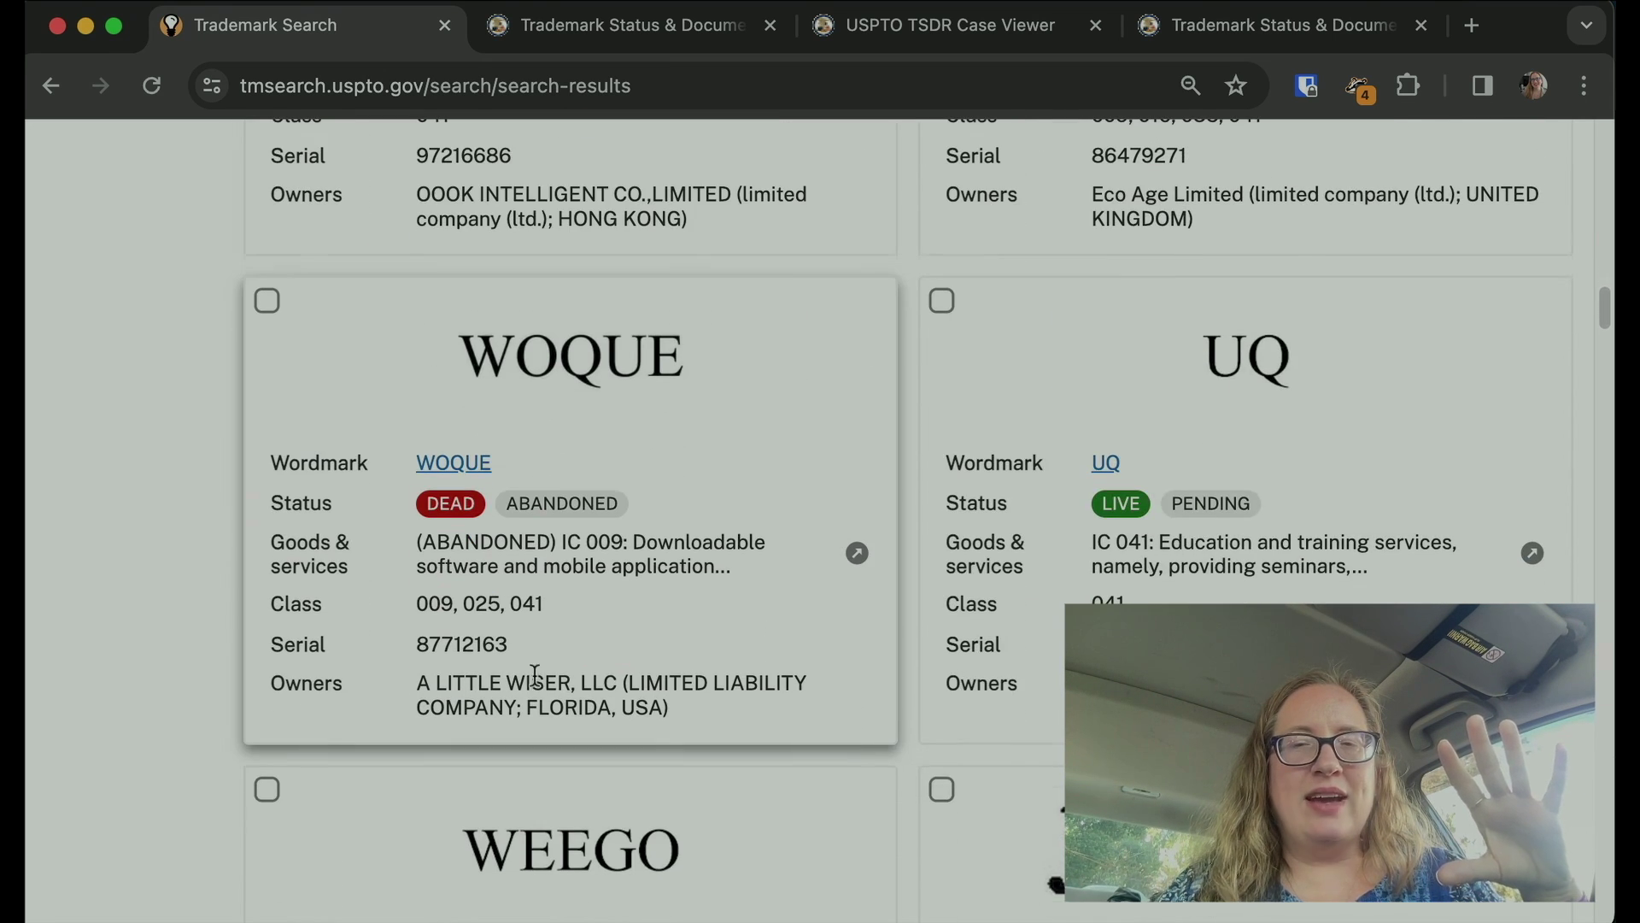
scroll(170, 635, "down", 18)
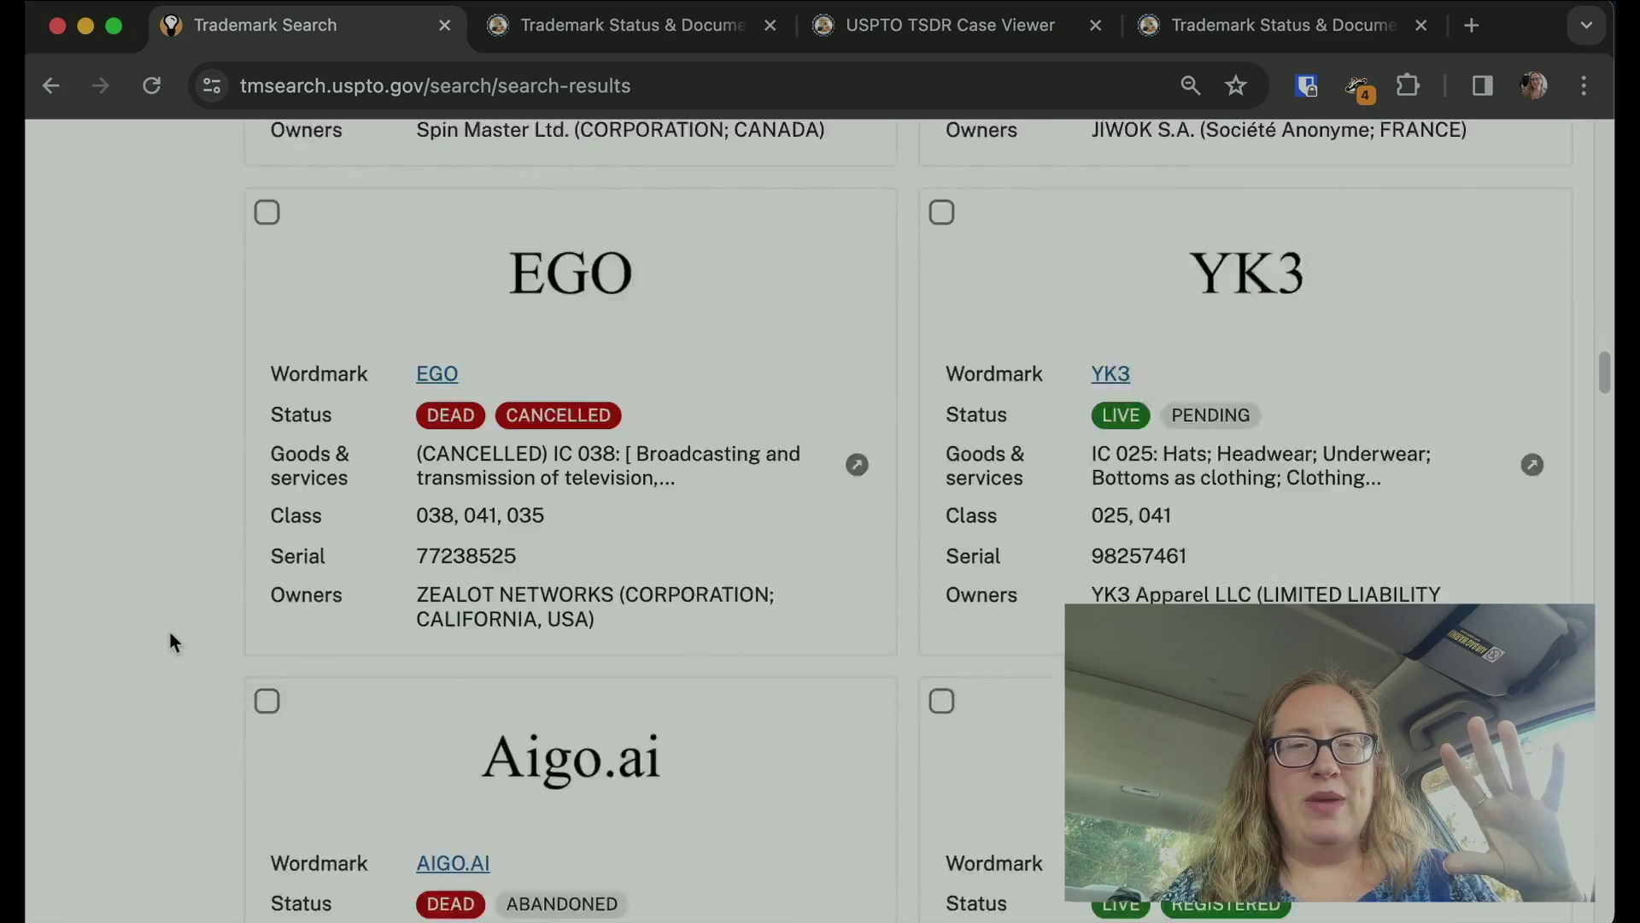
scroll(170, 636, "down", 12)
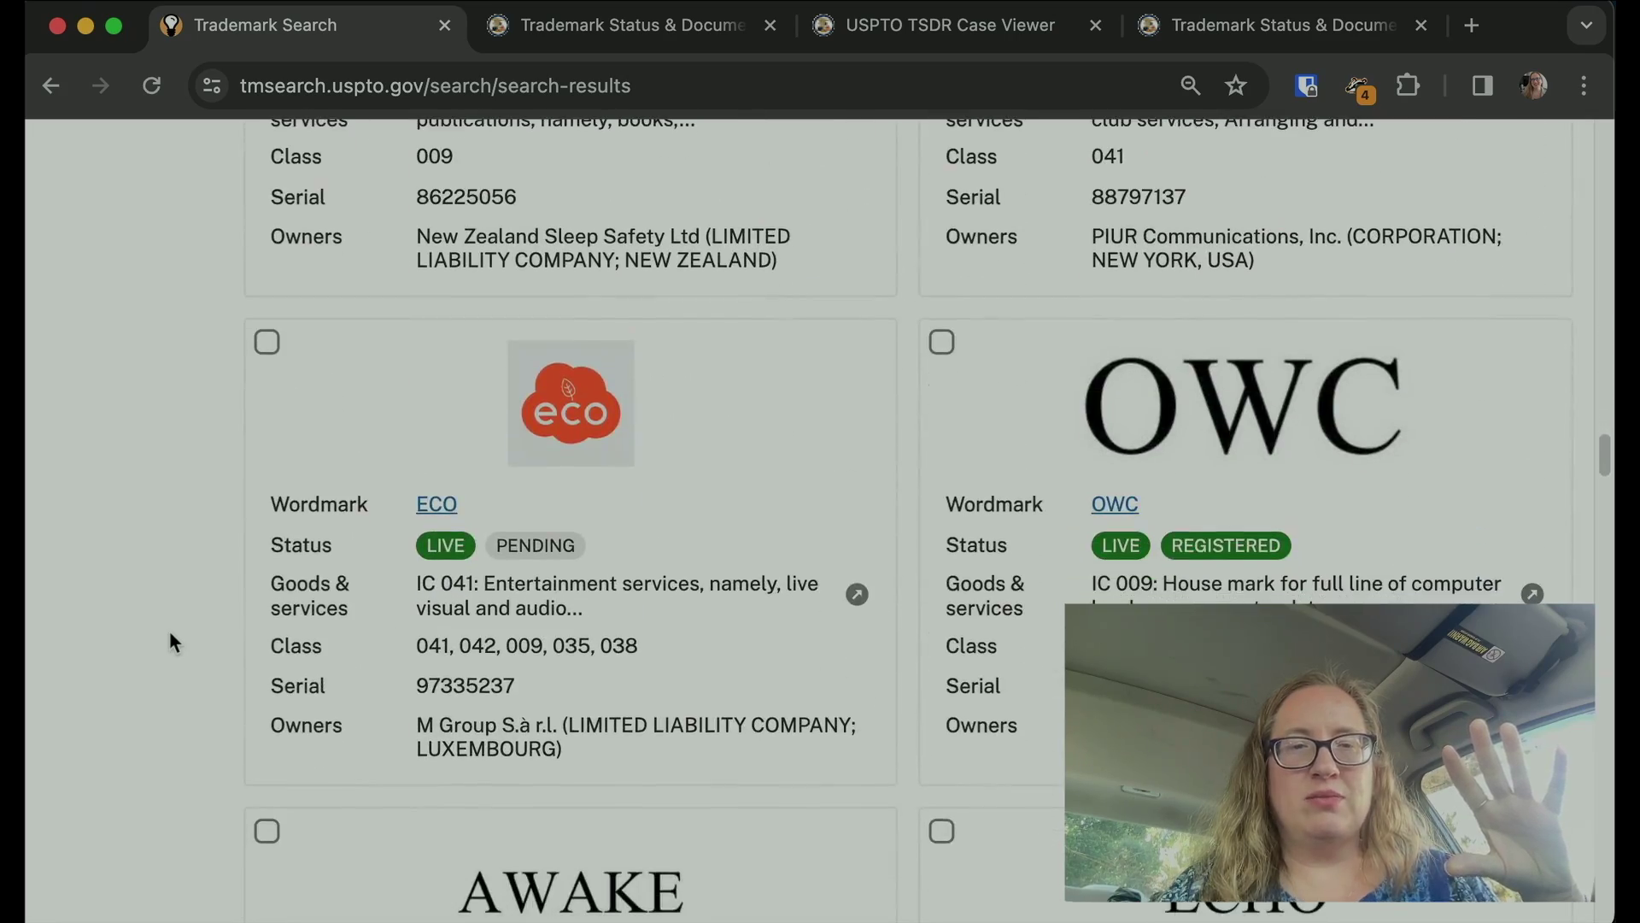
scroll(170, 635, "down", 20)
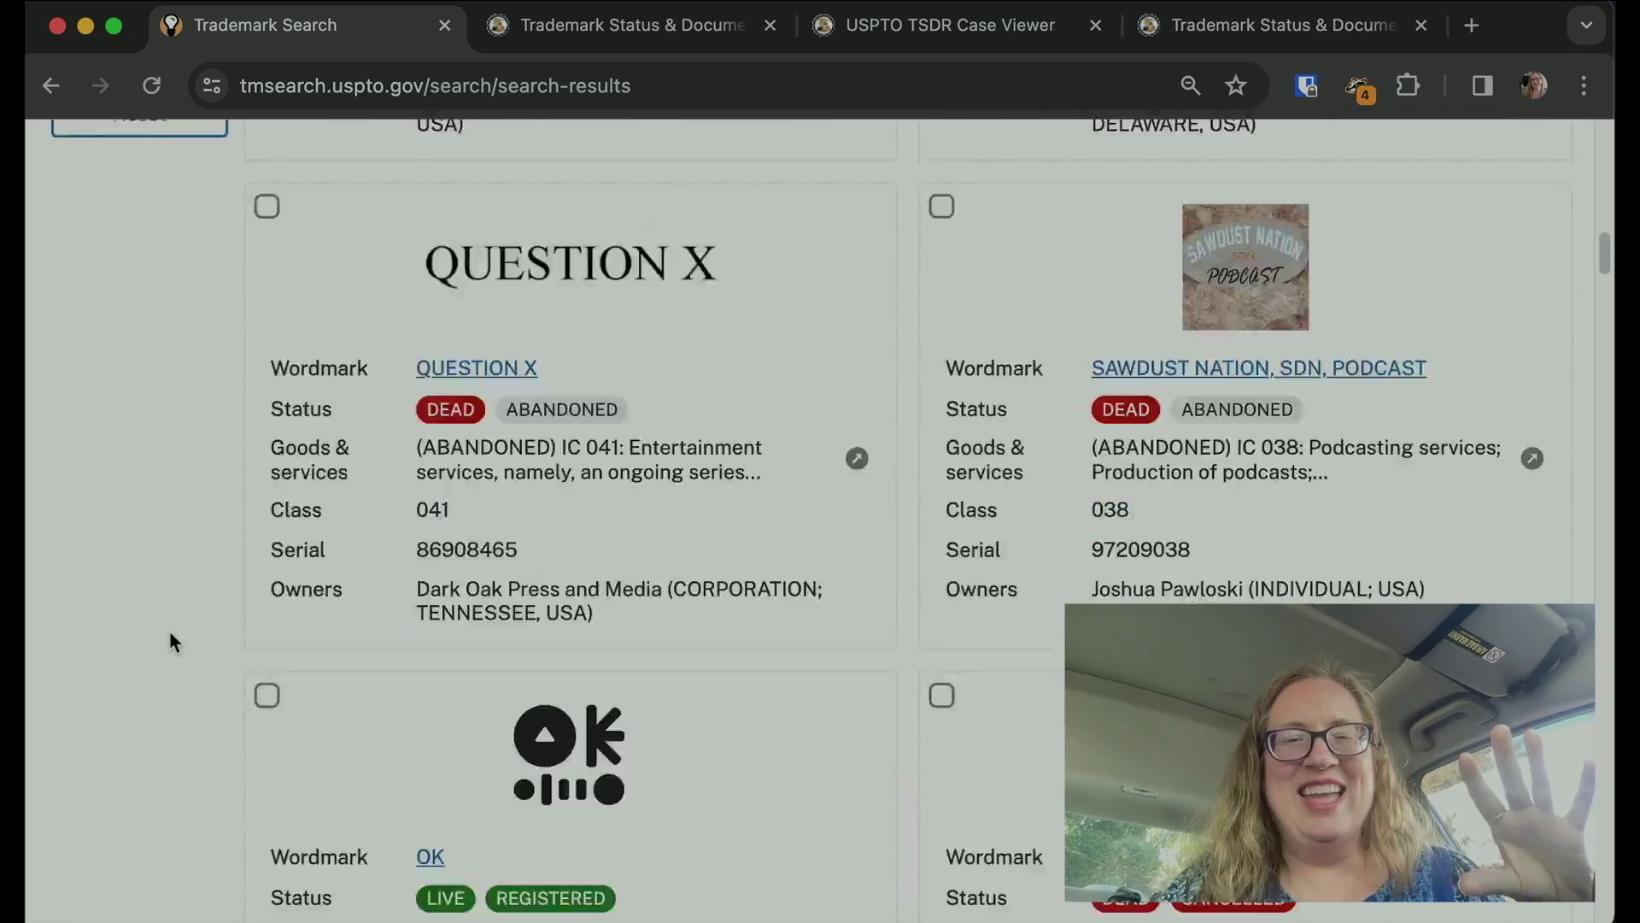
Step: Exclude dead trademarks from the "oak" and "podcast" results so that only live marks are listed
key("Home")
scroll(171, 639, "down", 3)
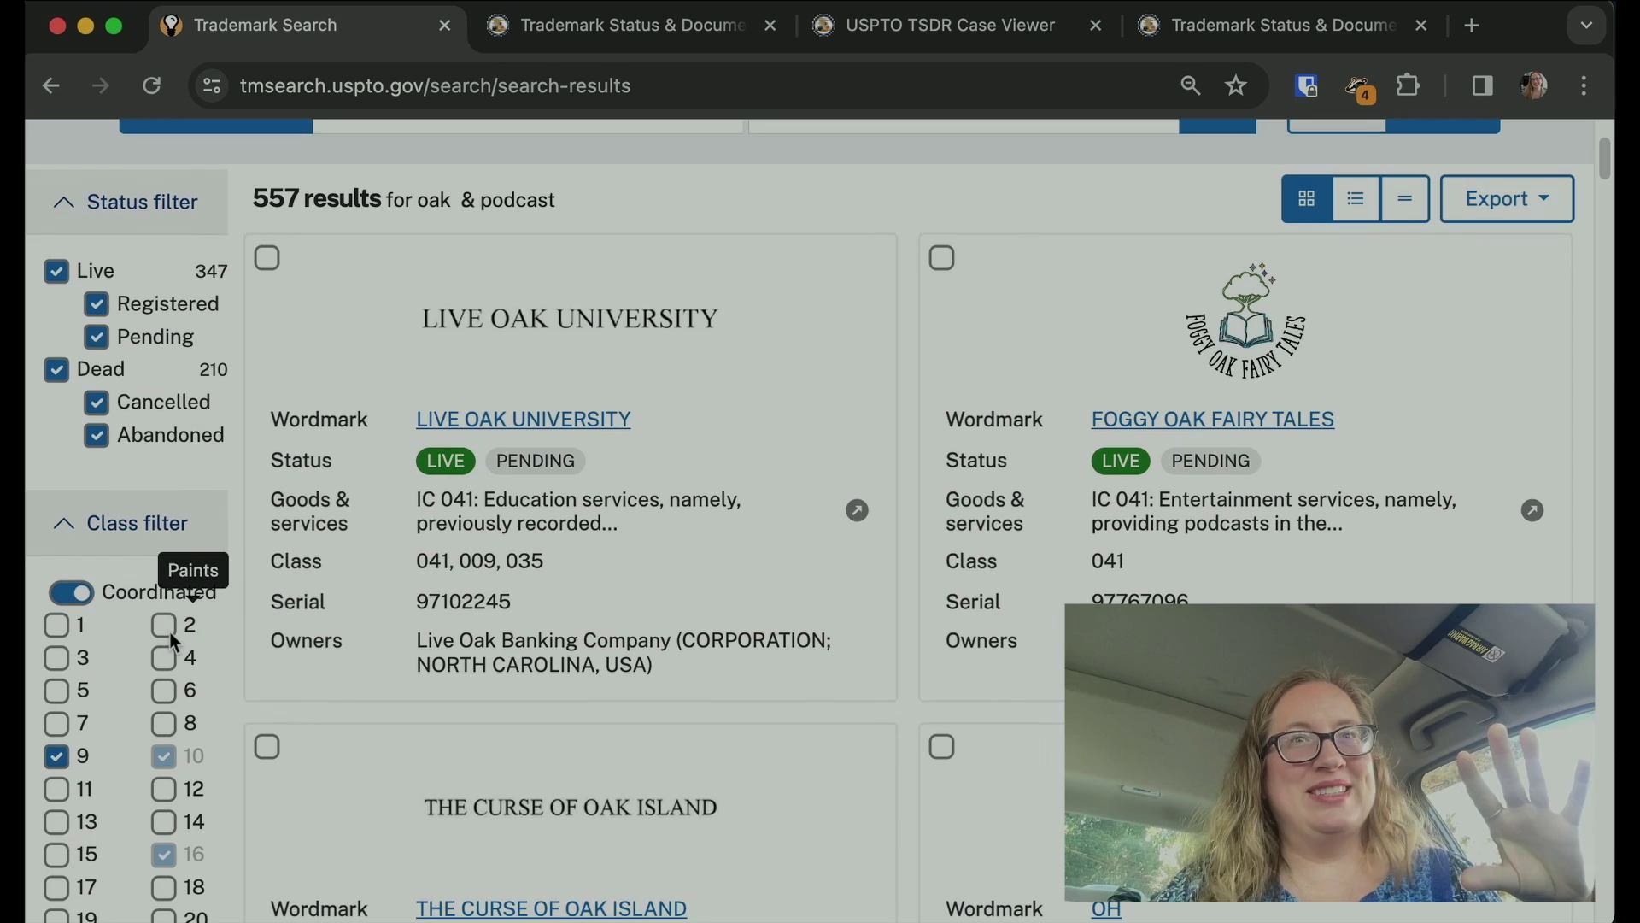
scroll(340, 597, "down", 5)
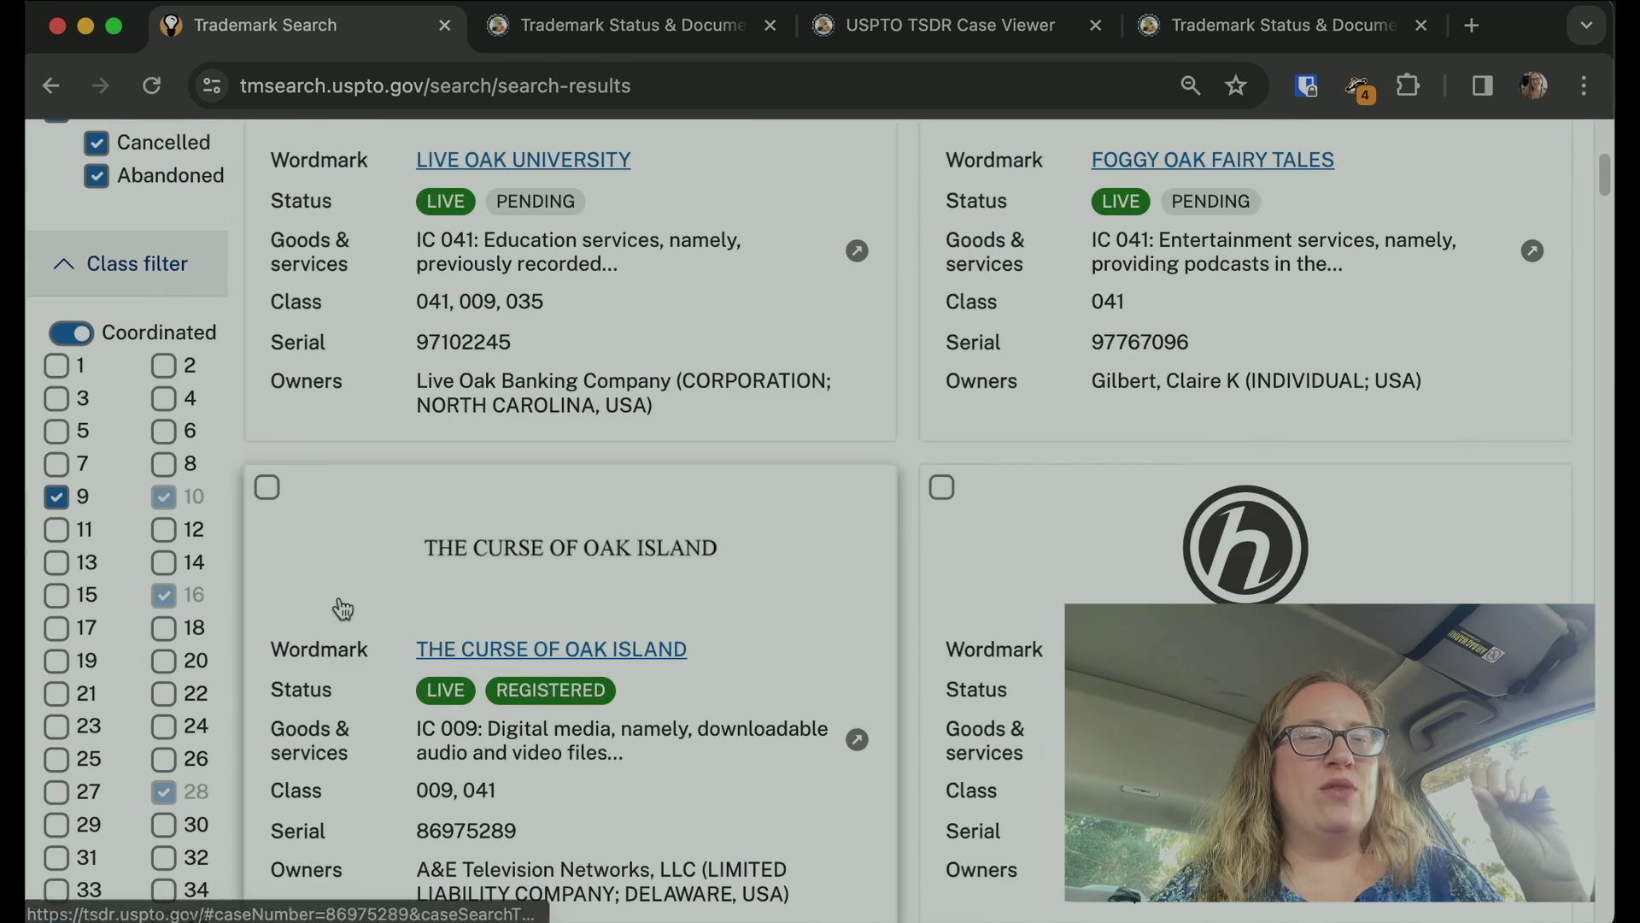
scroll(169, 706, "down", 5)
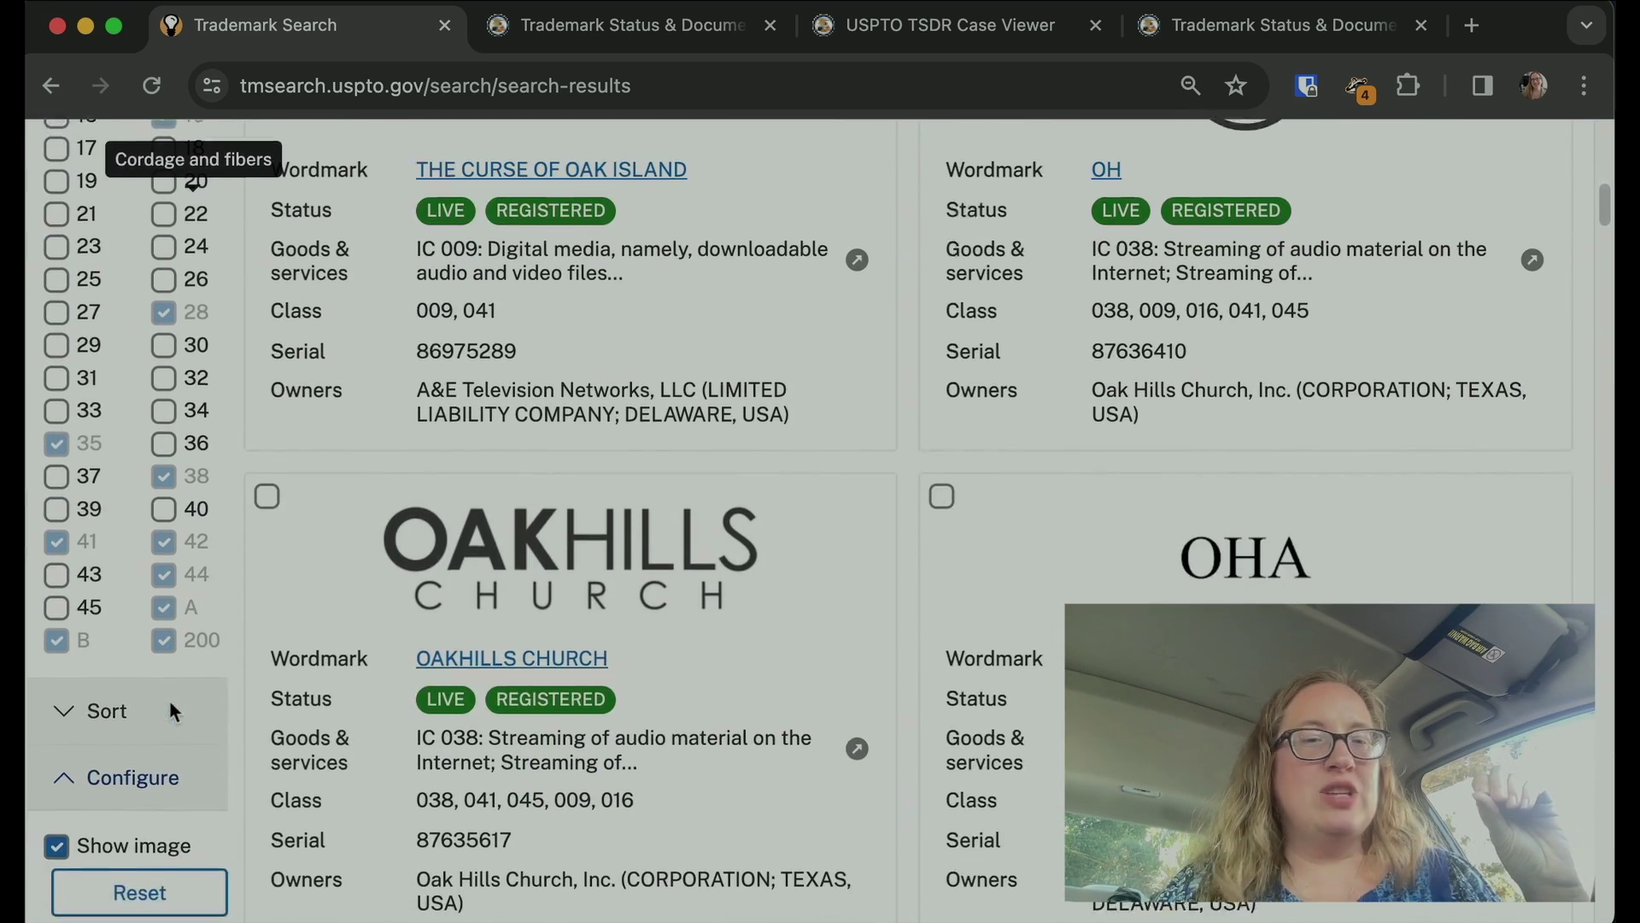
scroll(296, 575, "up", 7)
scroll(297, 579, "up", 5)
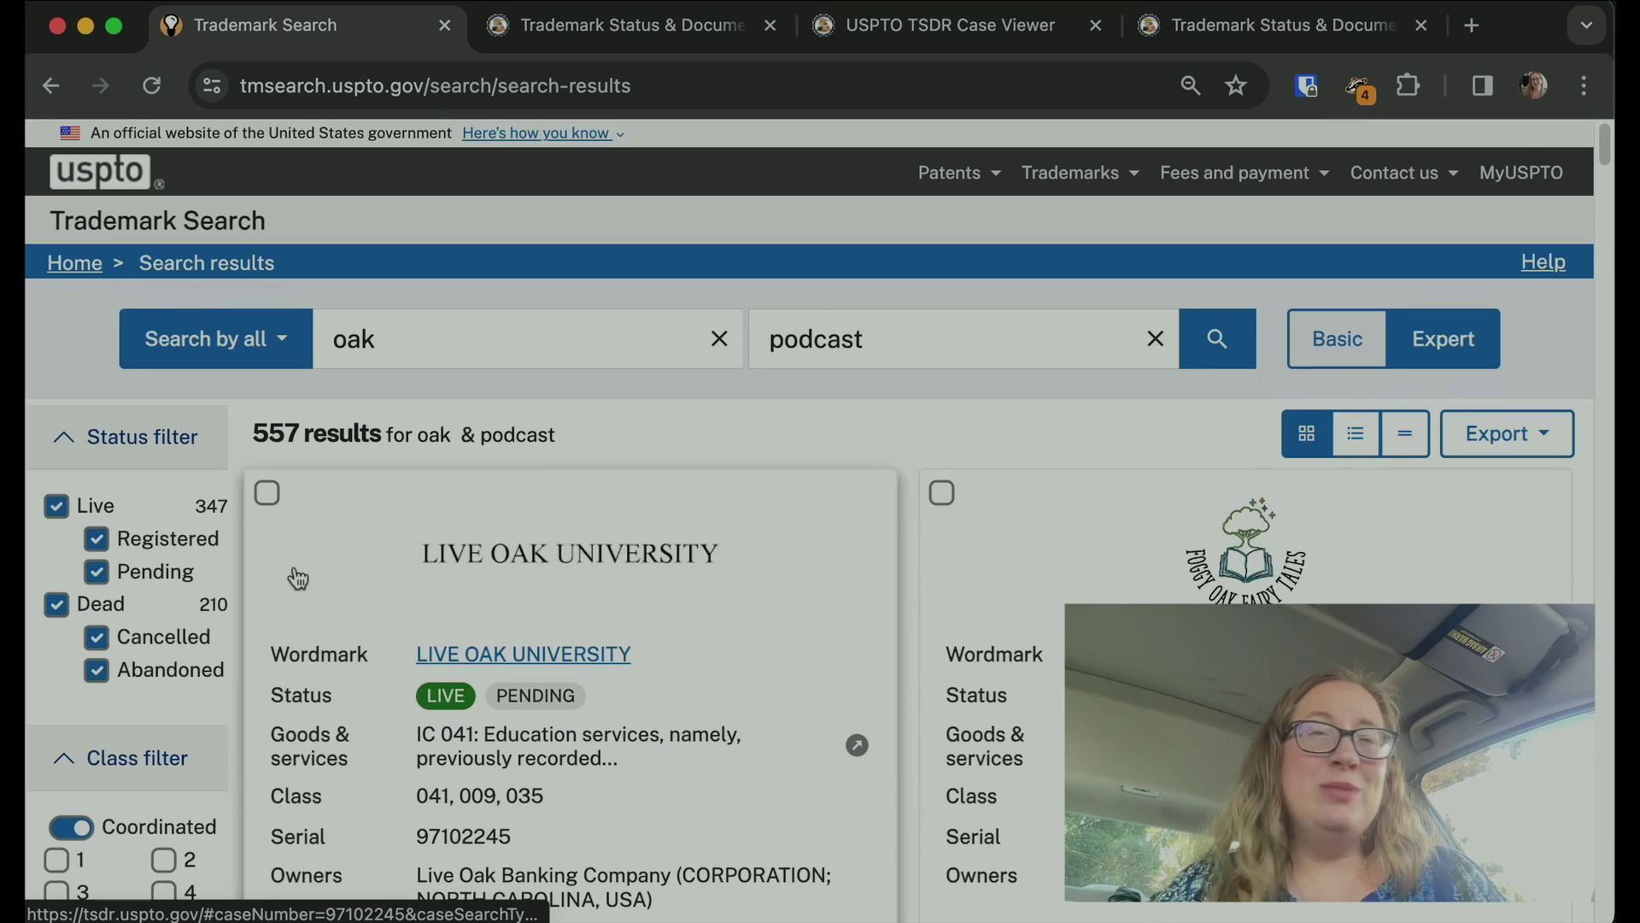
scroll(298, 579, "down", 2)
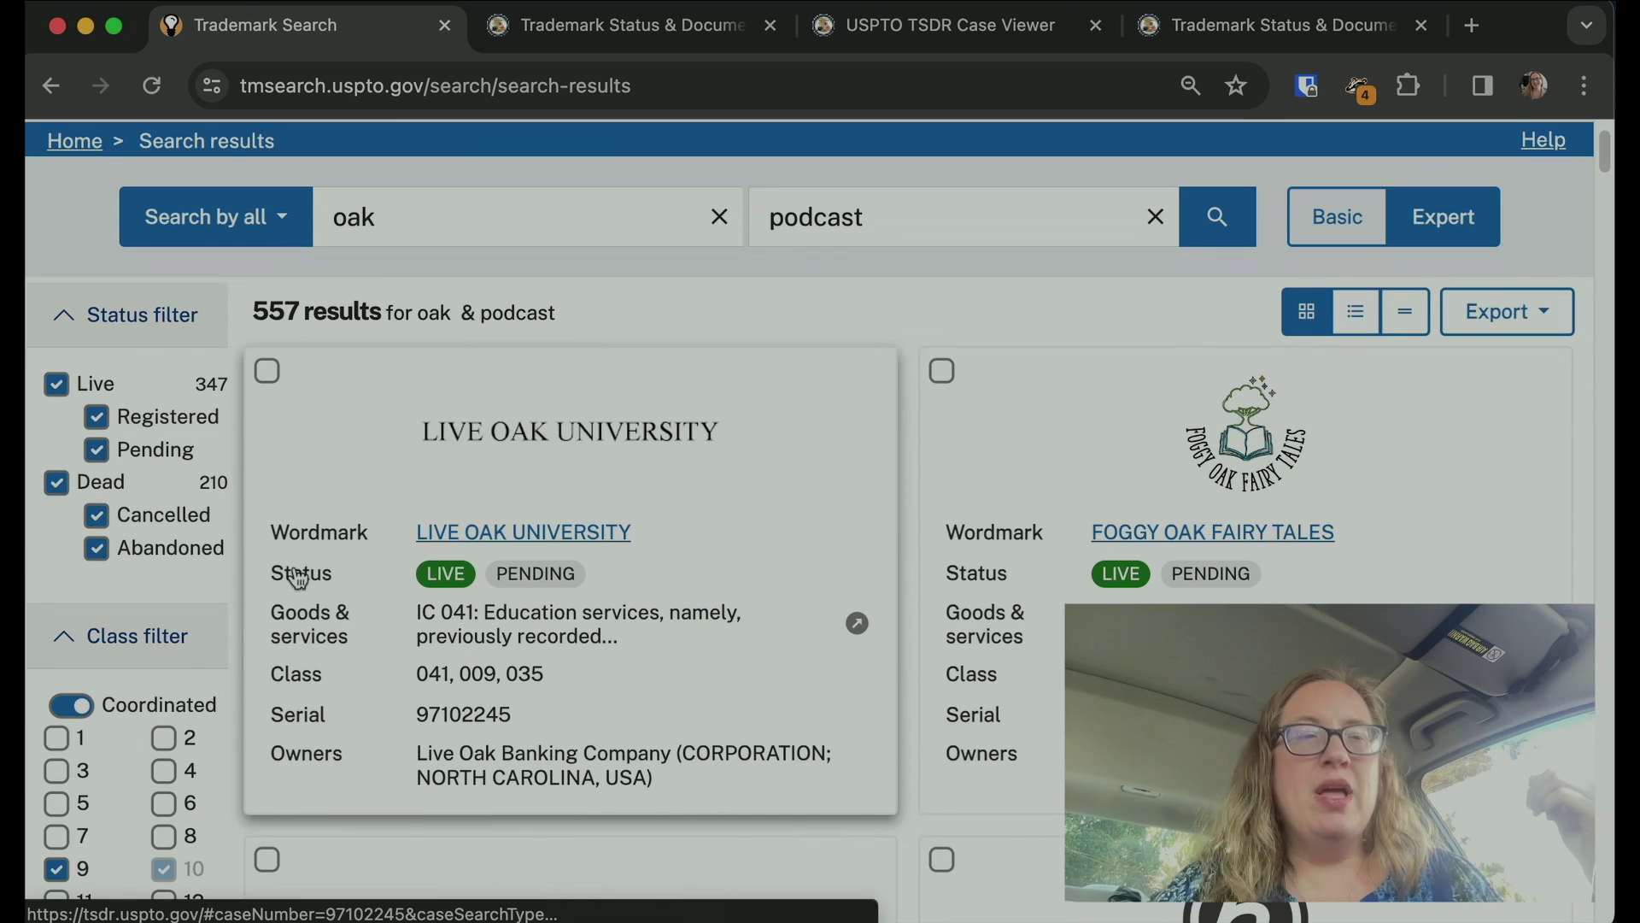
left_click(56, 484)
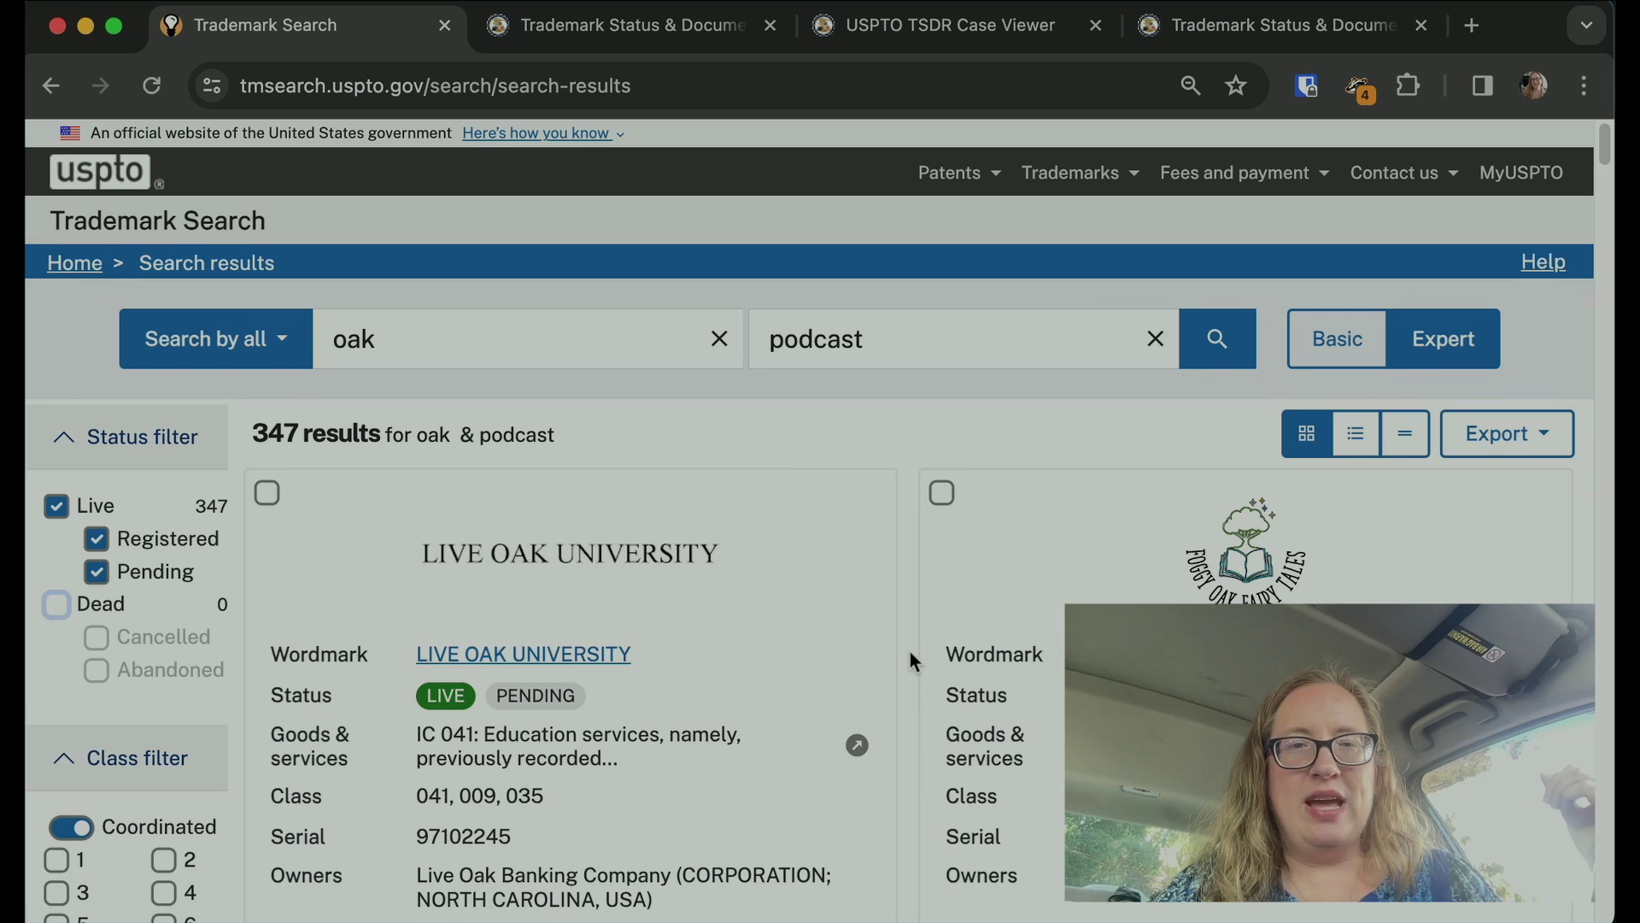
Step: Look through the live-only results for "oak" and "podcast", checking each mark's goods and services and class
scroll(912, 658, "down", 3)
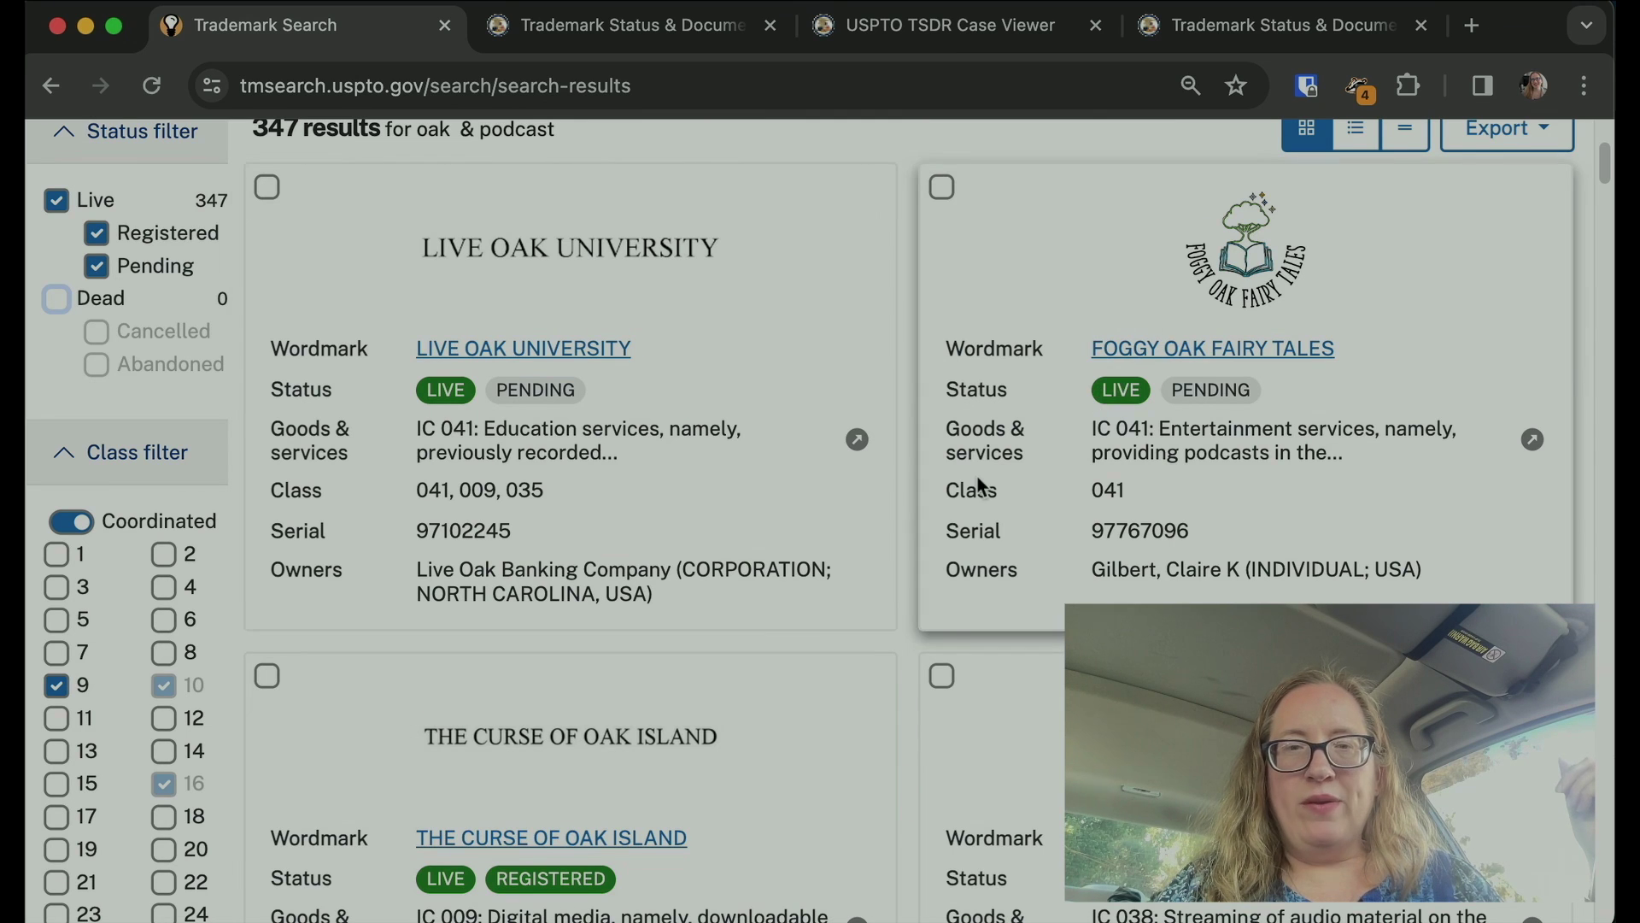
scroll(980, 485, "down", 5)
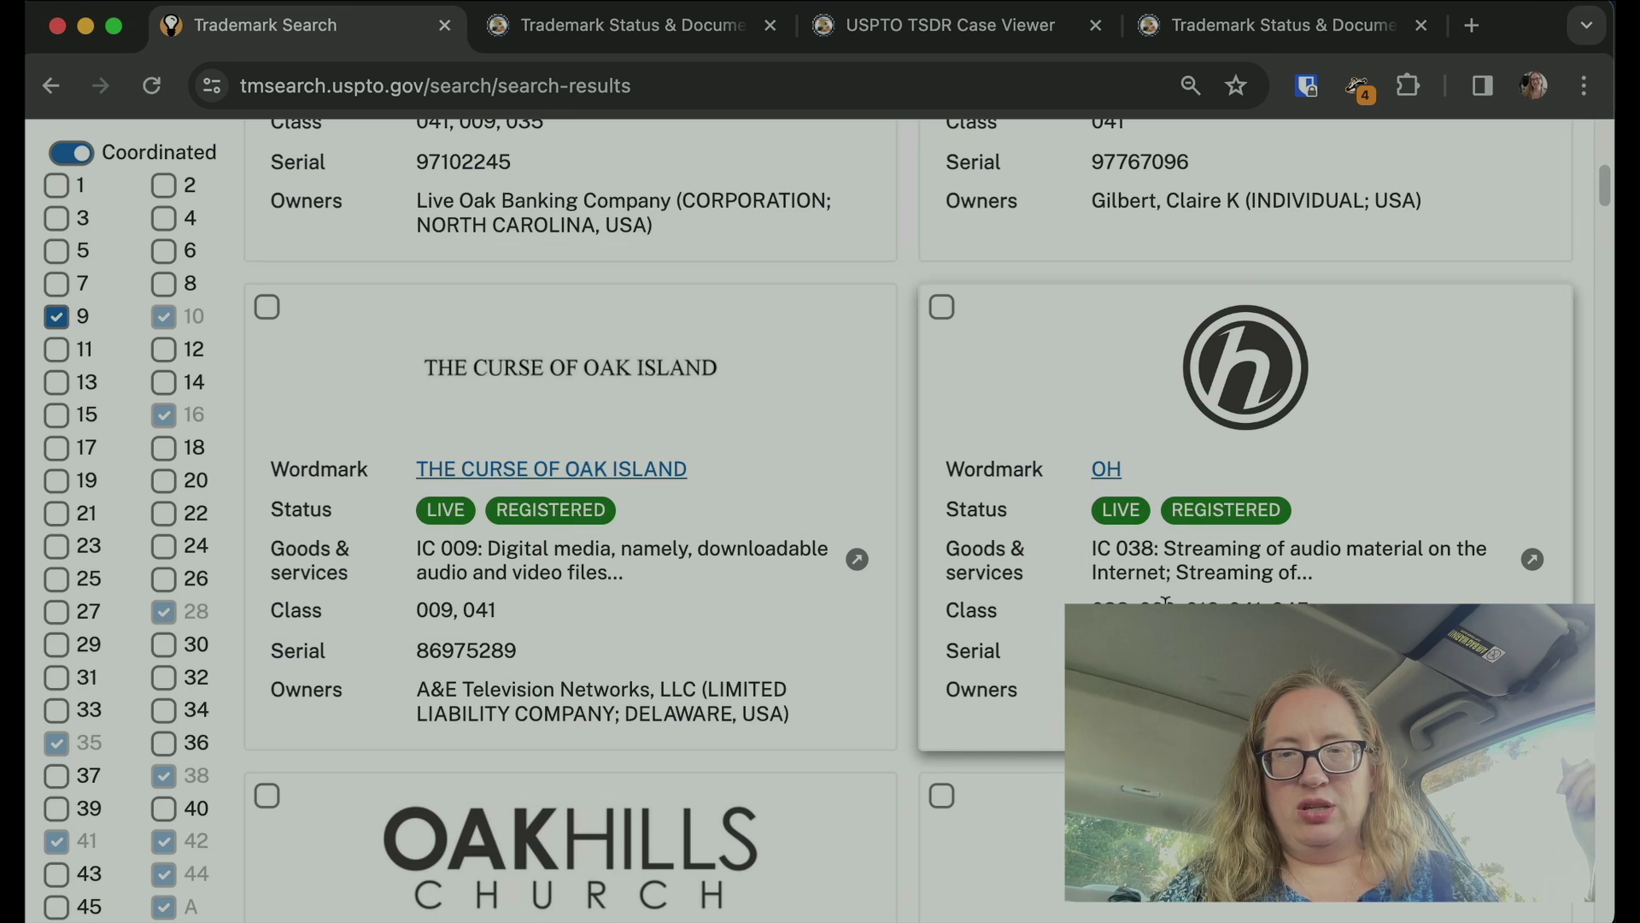
scroll(1166, 601, "down", 7)
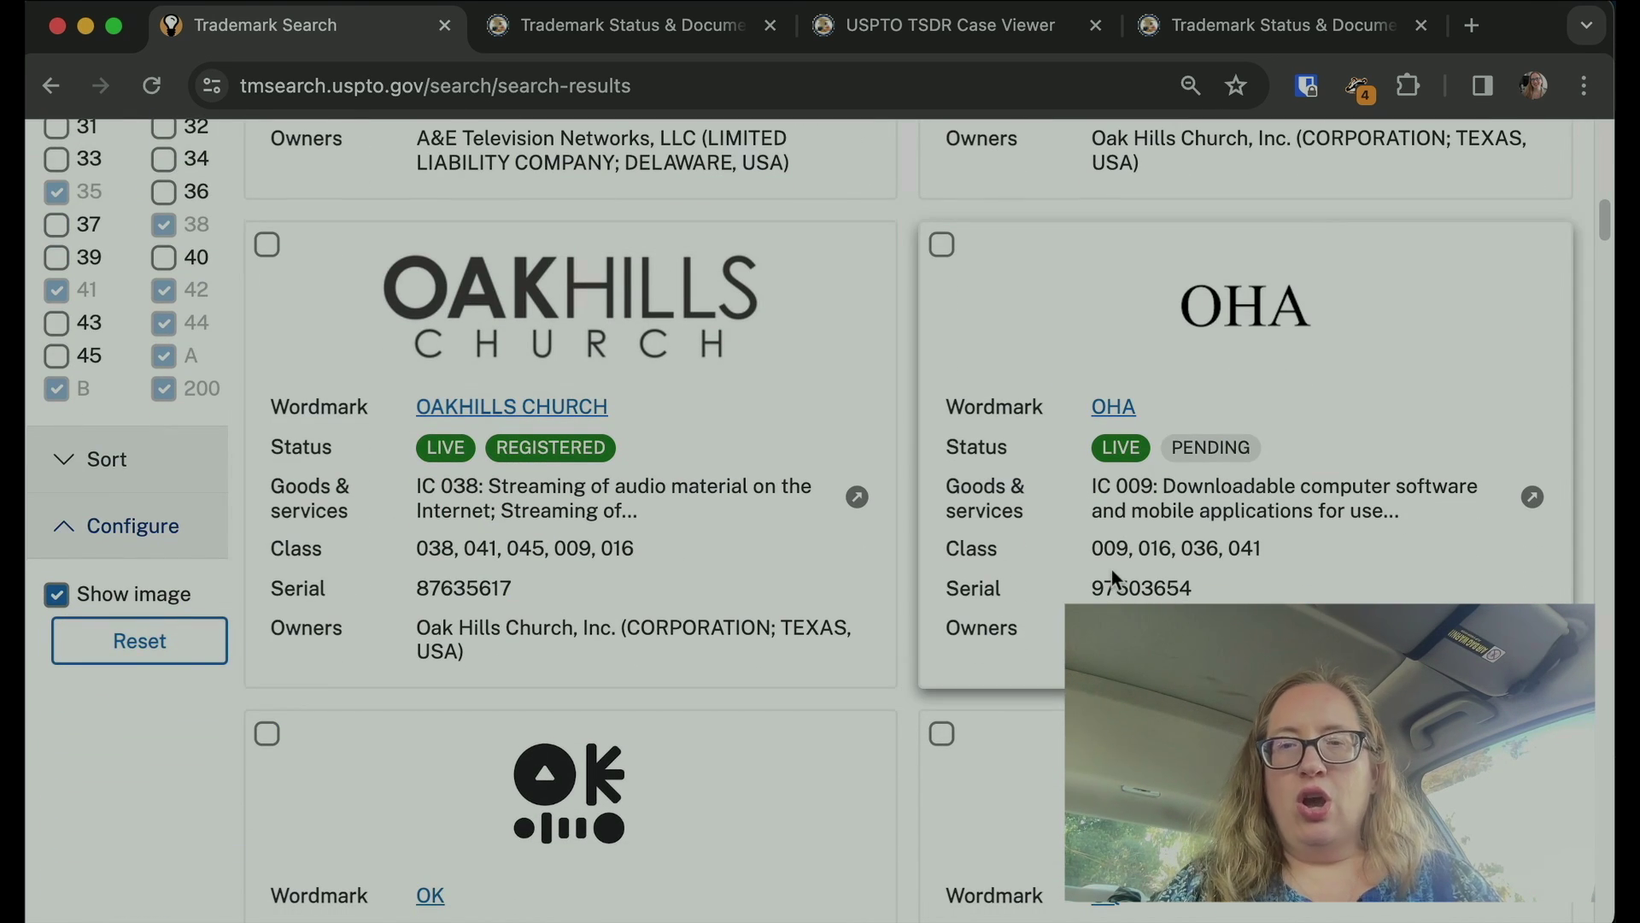
scroll(1115, 579, "down", 7)
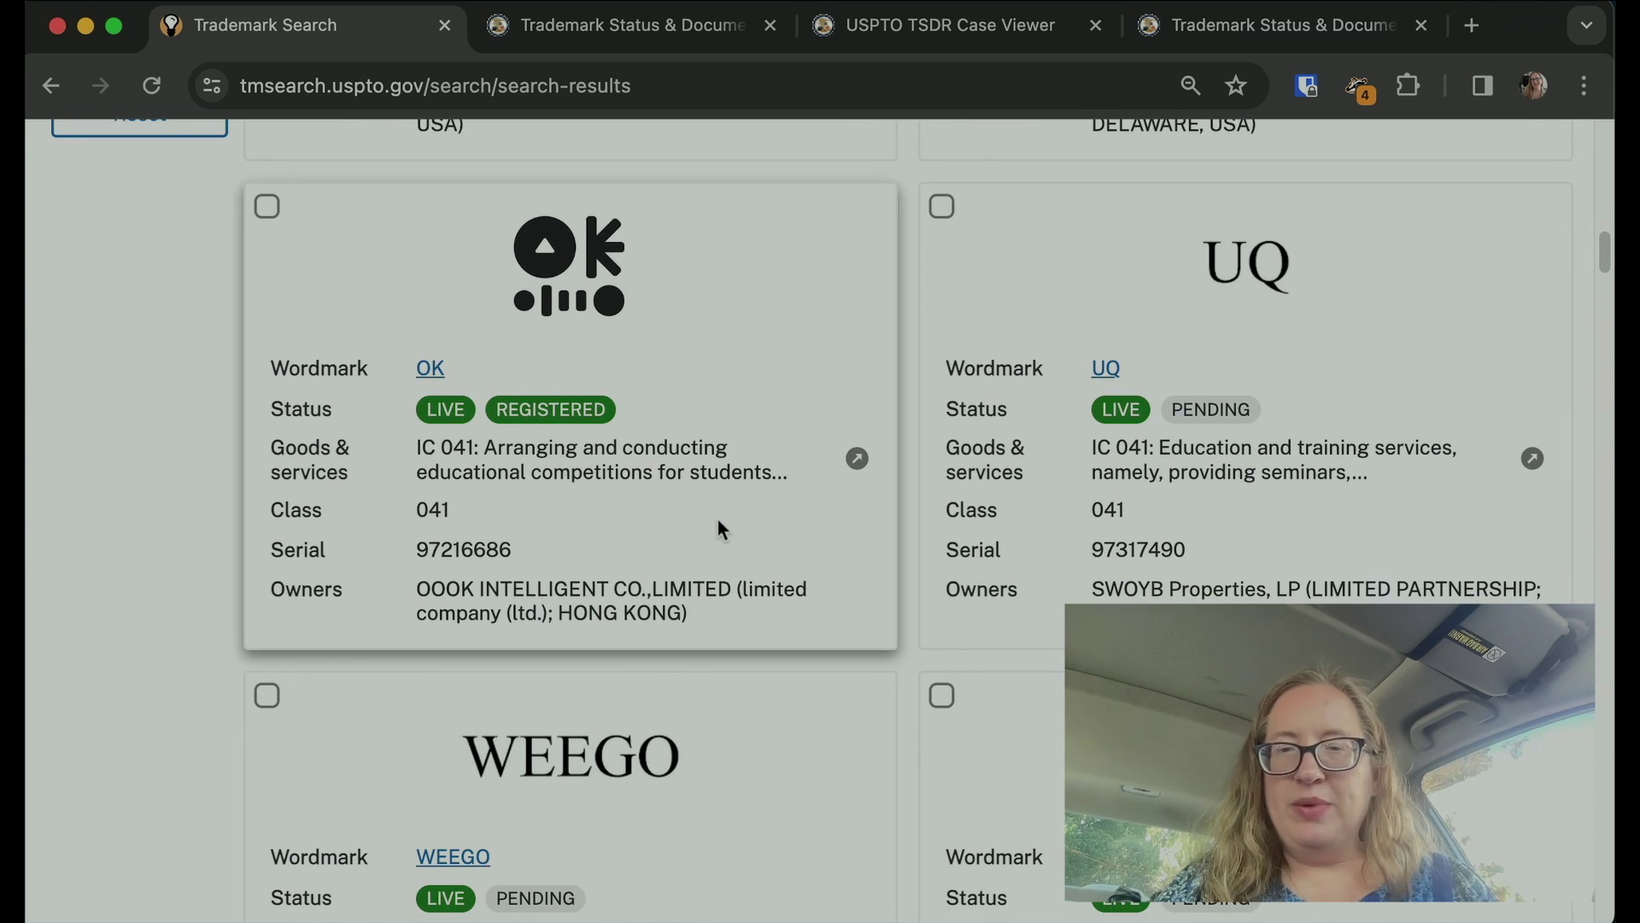
scroll(1211, 542, "down", 6)
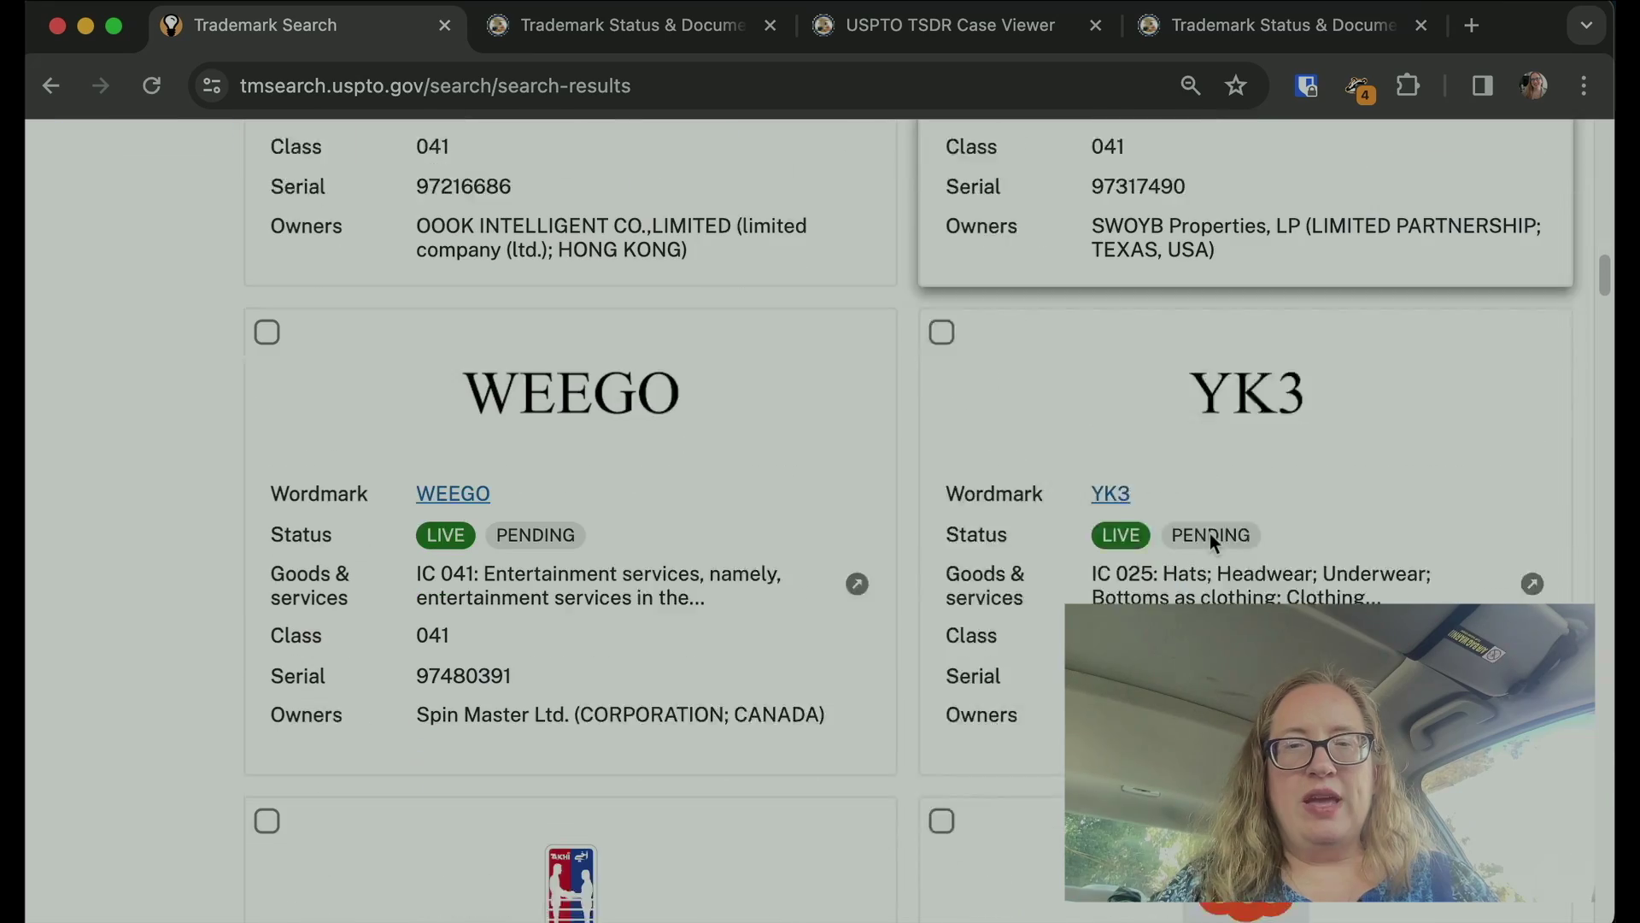
scroll(840, 807, "down", 10)
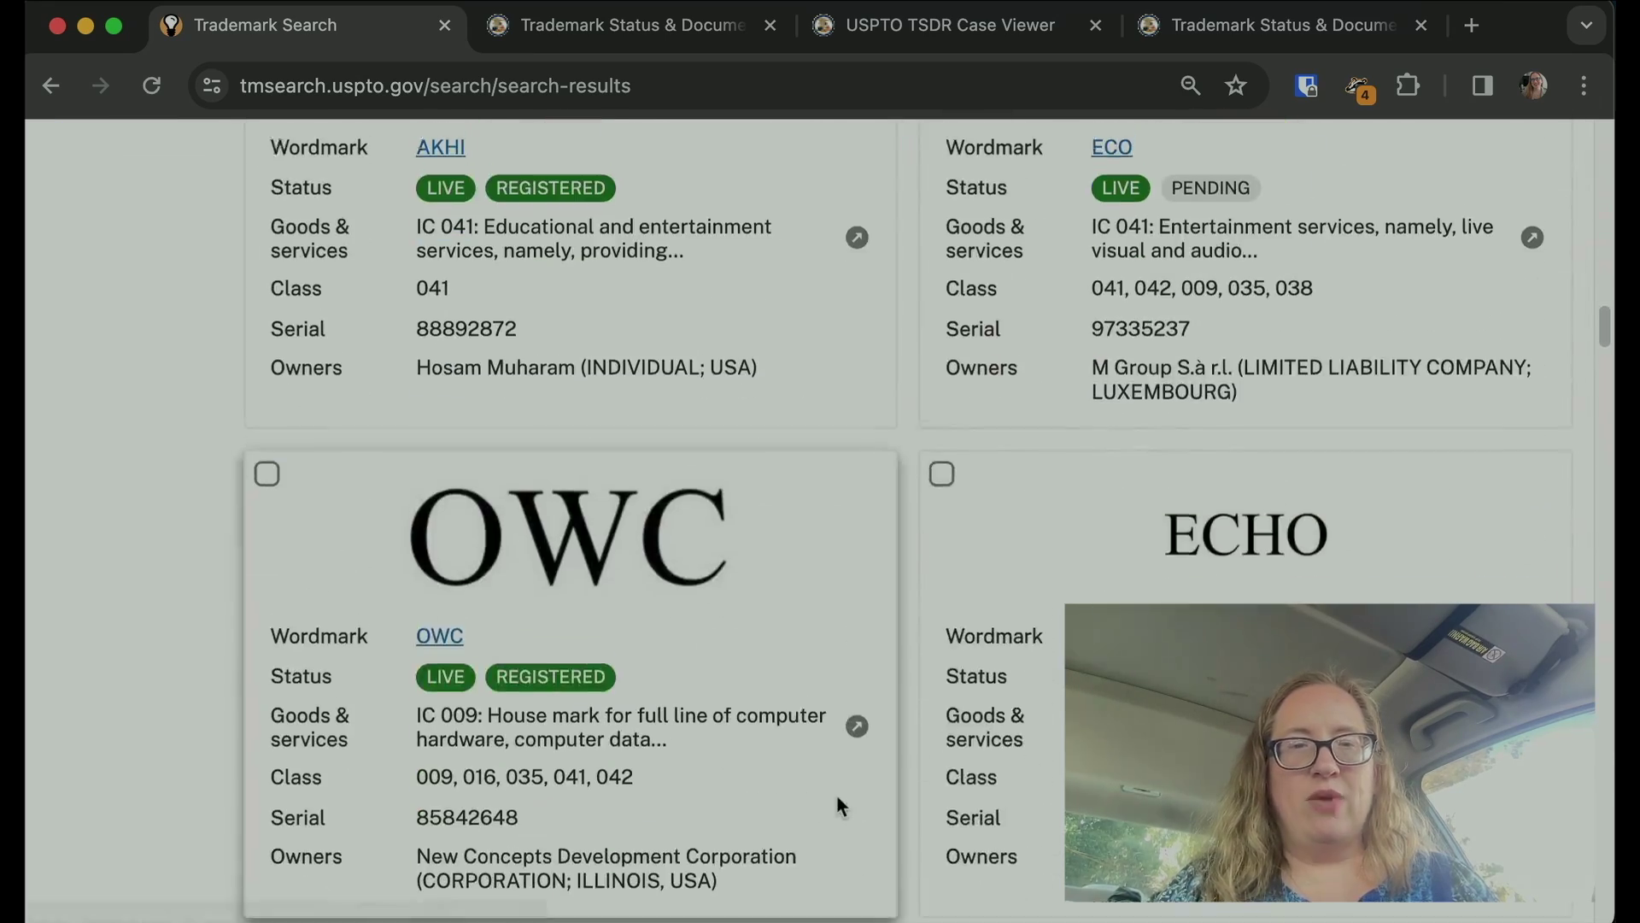
scroll(840, 805, "up", 20)
scroll(837, 804, "down", 4)
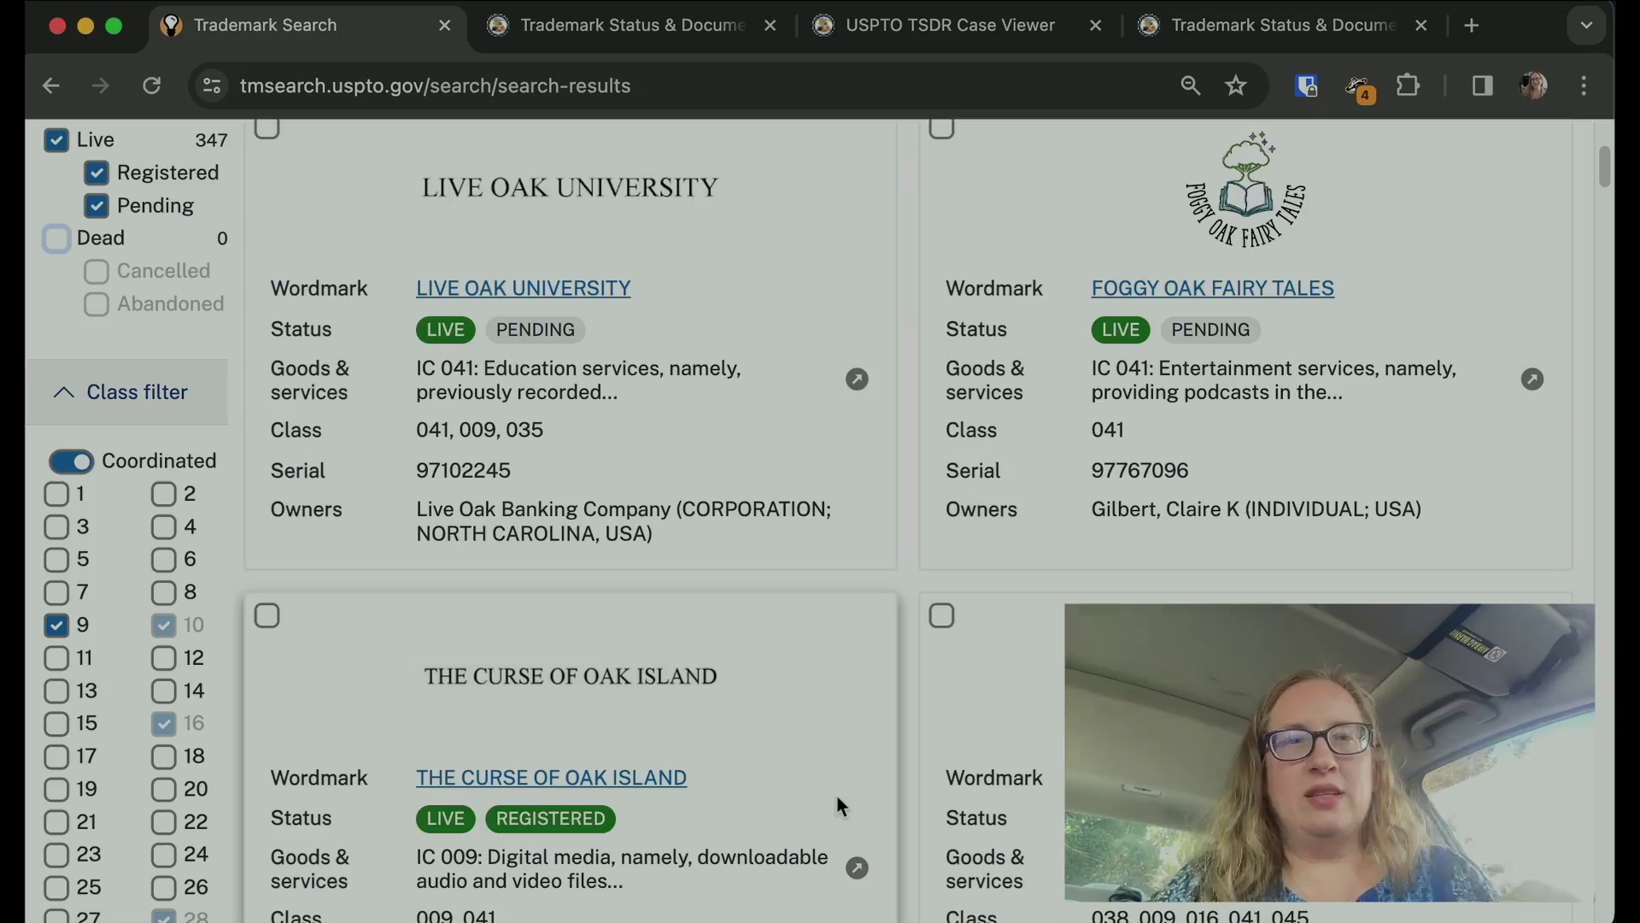
Step: Replace the second search term with "consulting" and search for it combined with "oak"
scroll(837, 806, "up", 5)
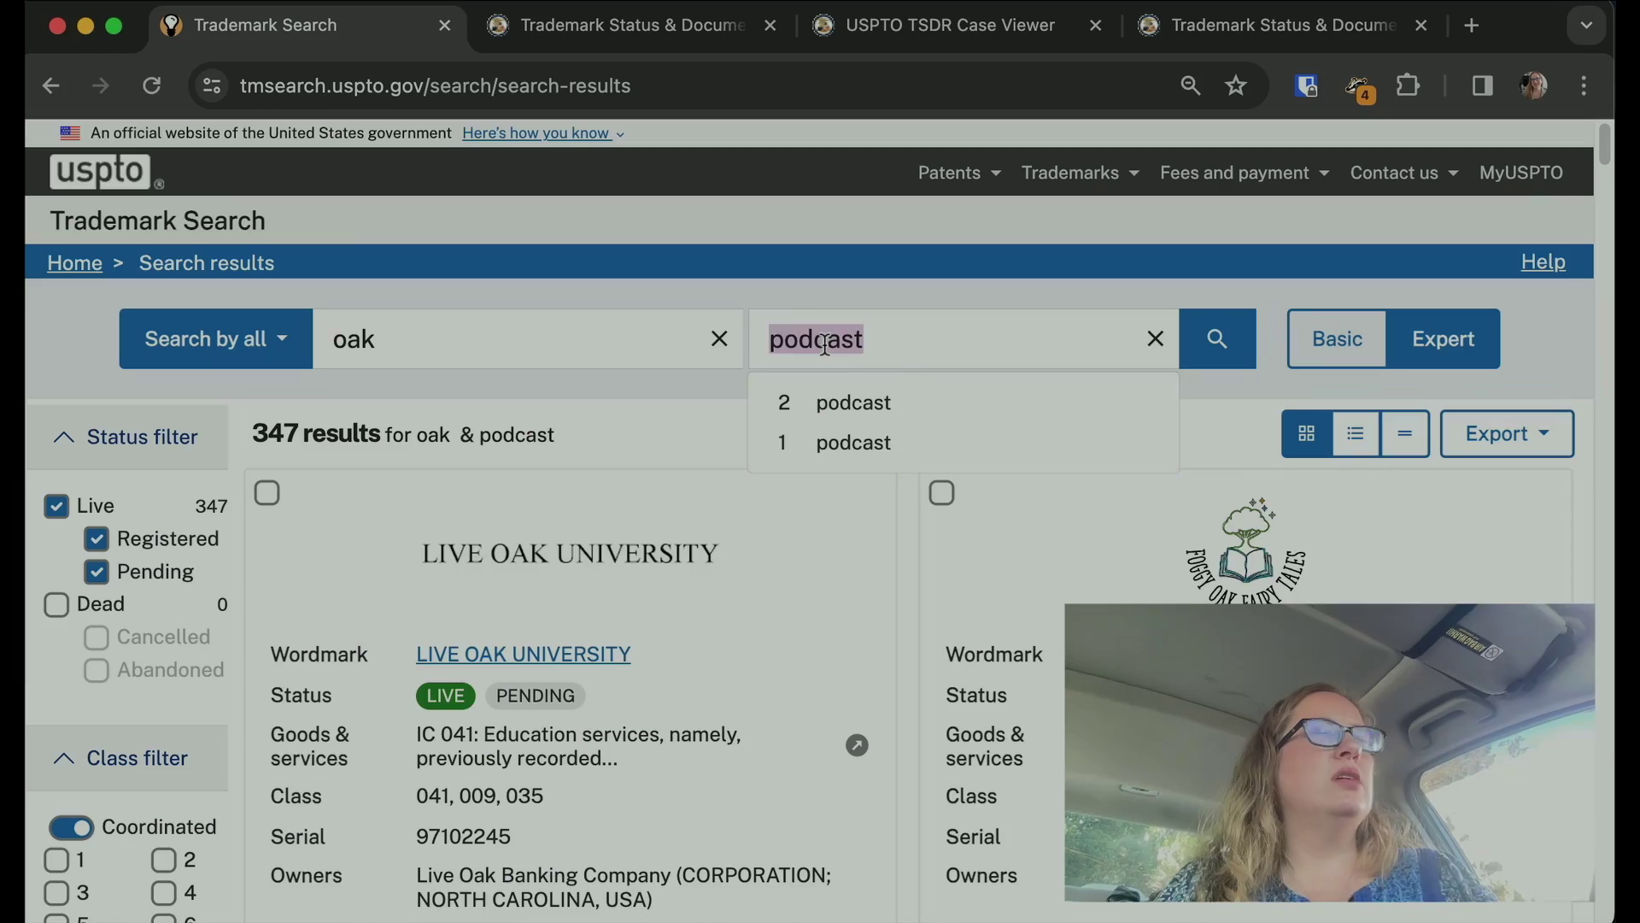
key("ctrl+a")
type("consulting")
key("Return")
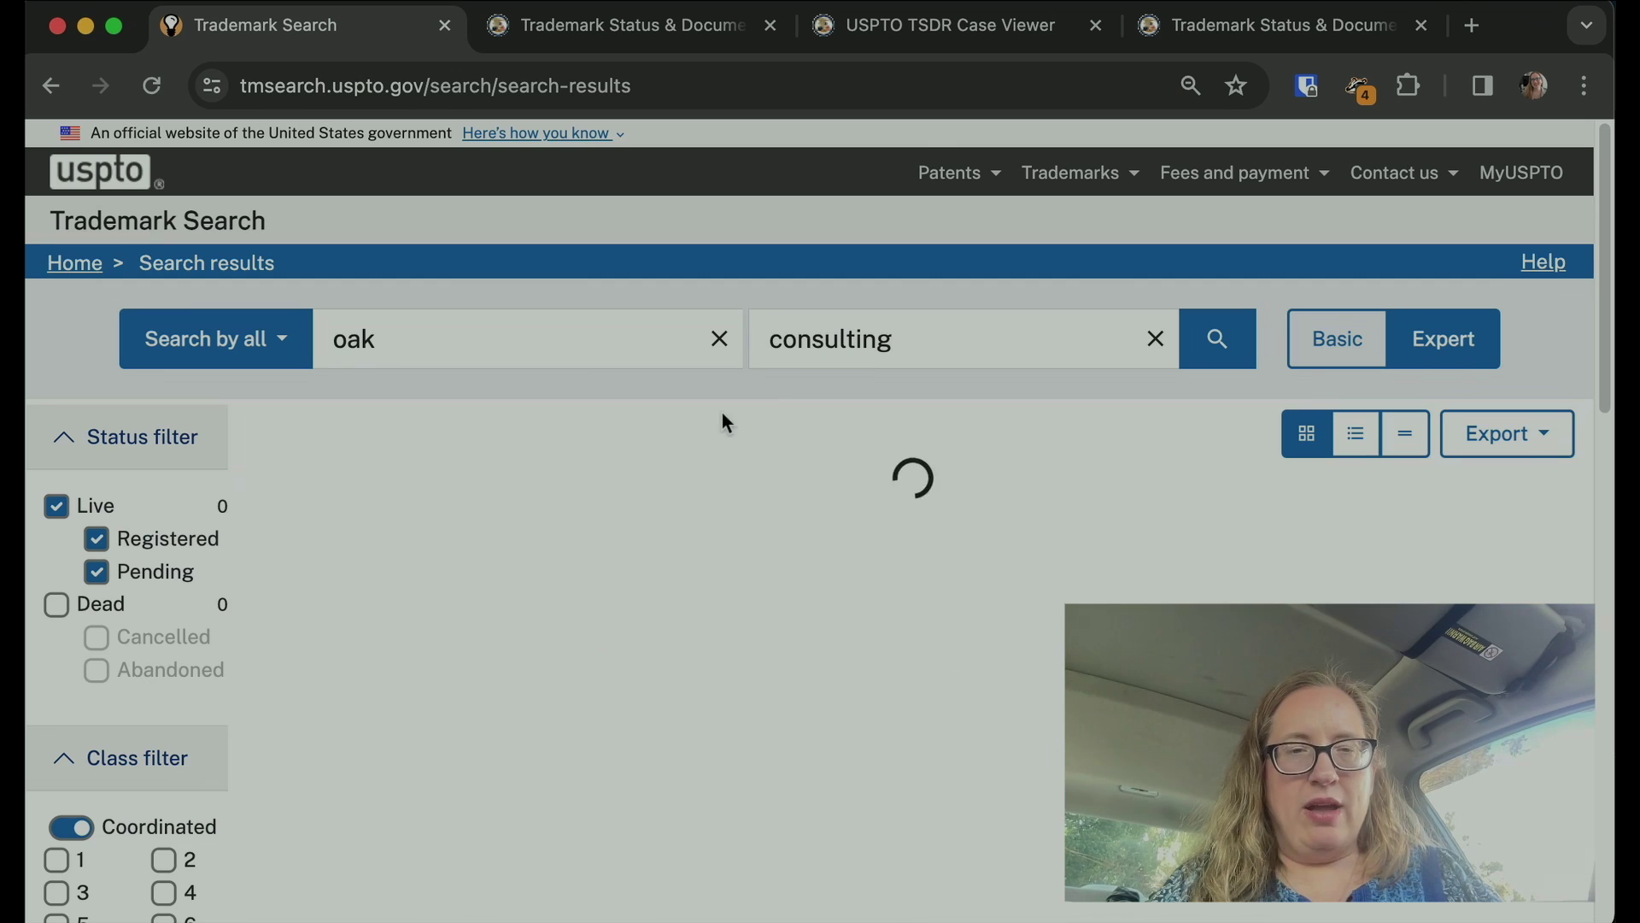
Step: Remove class 9 from the coordinated class filter of the "oak" and "consulting" results
scroll(590, 568, "down", 5)
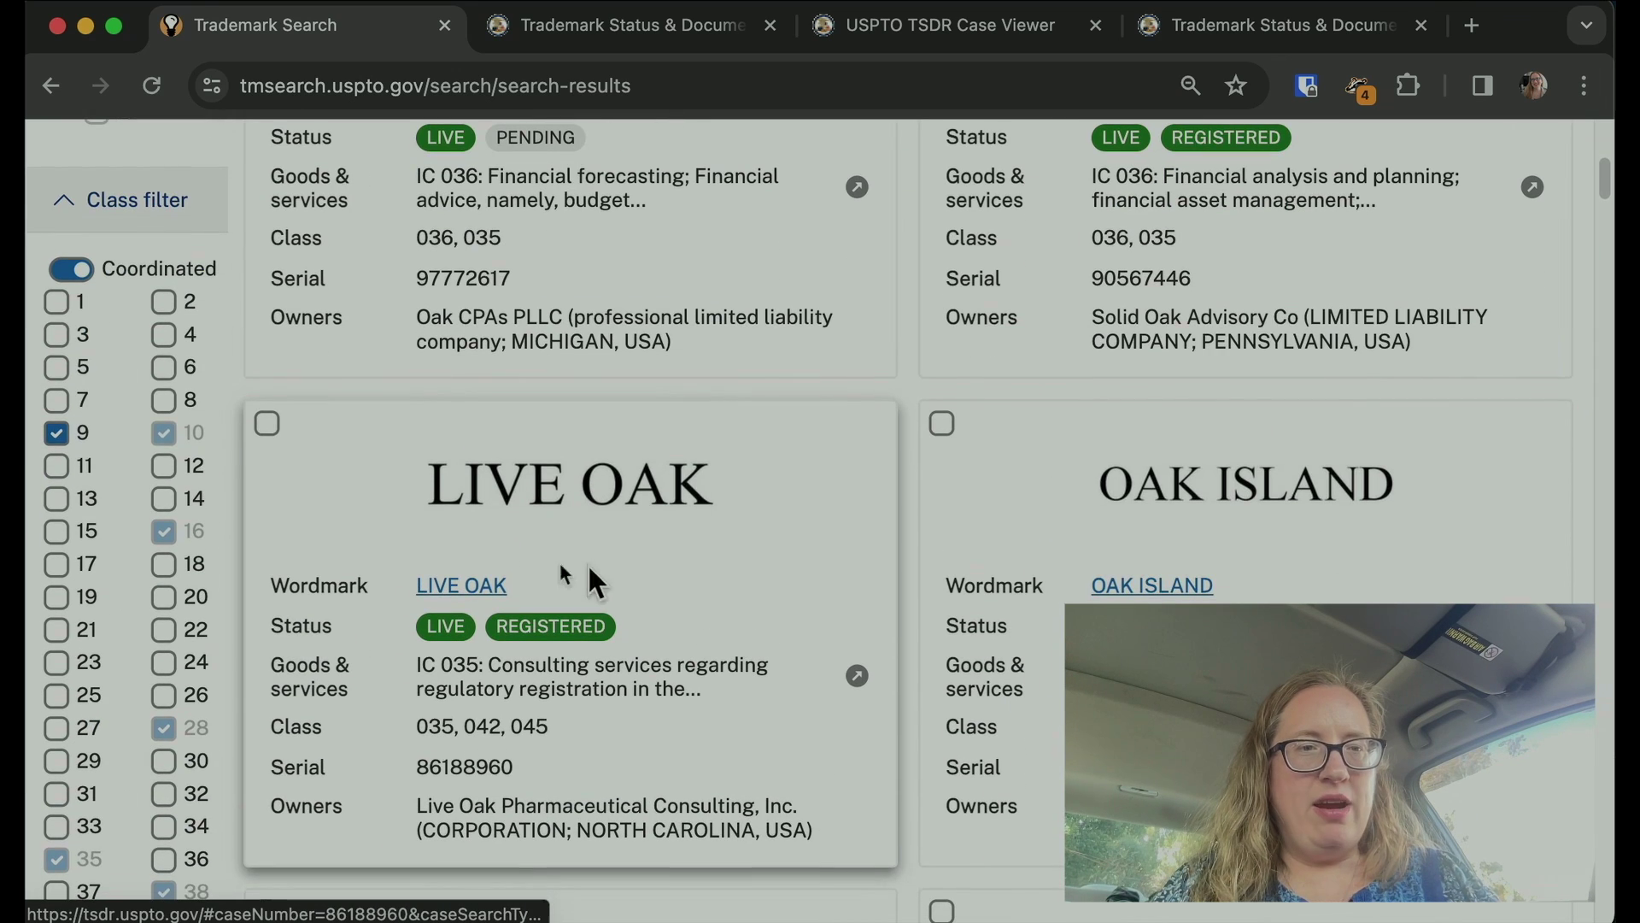
scroll(257, 453, "down", 4)
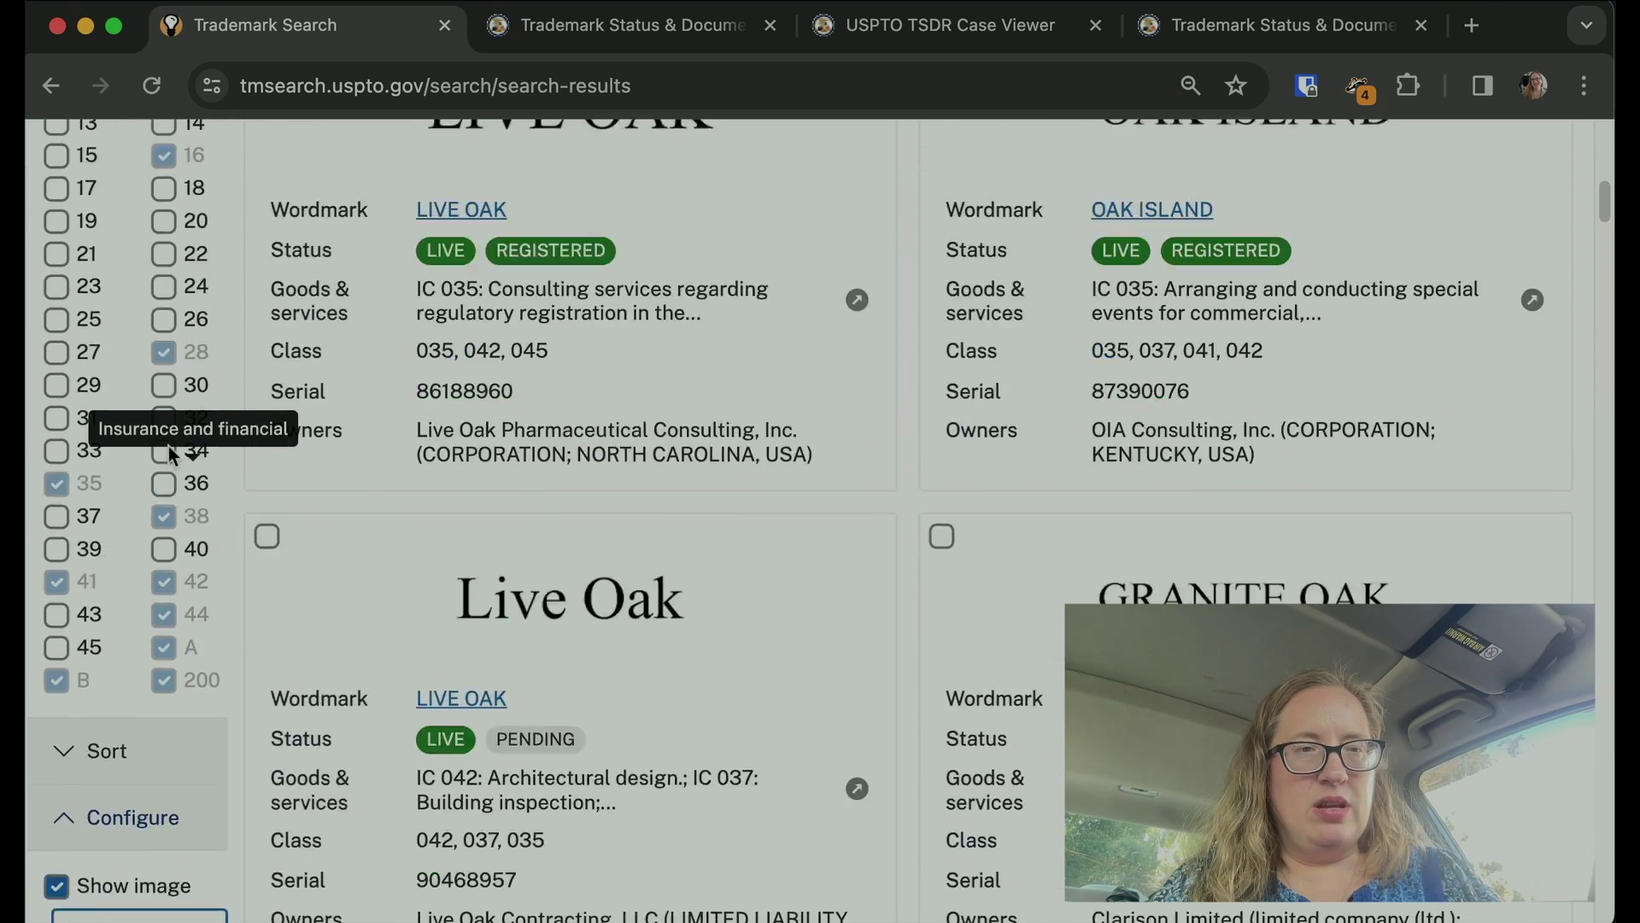
scroll(167, 446, "up", 7)
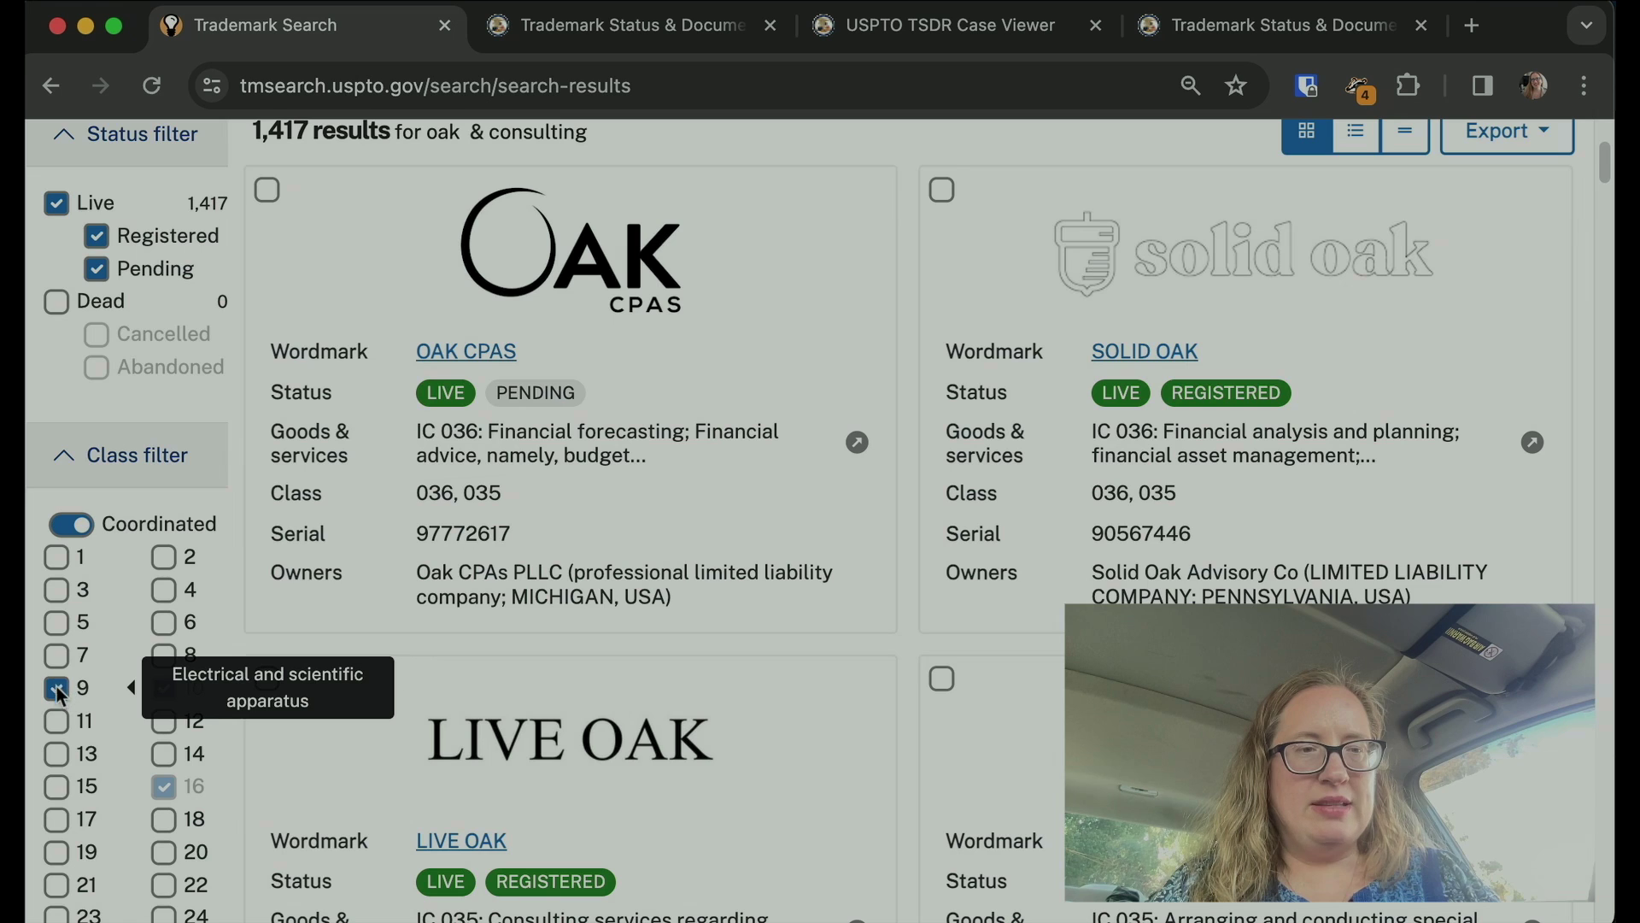
scroll(137, 701, "down", 4)
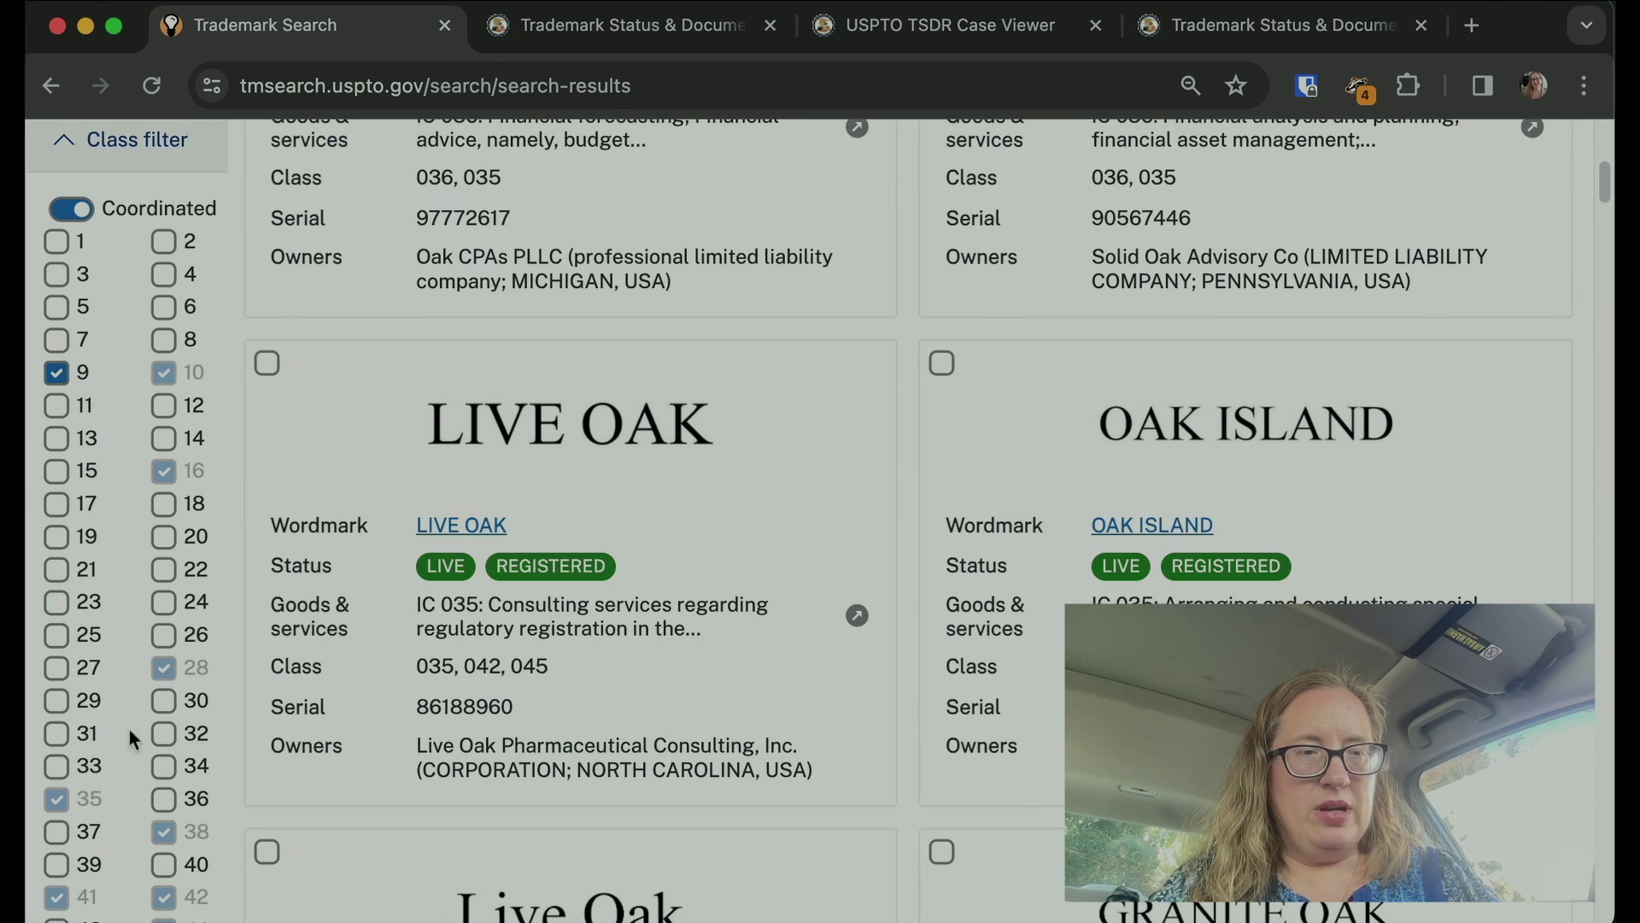
scroll(92, 788, "down", 1)
left_click(89, 737)
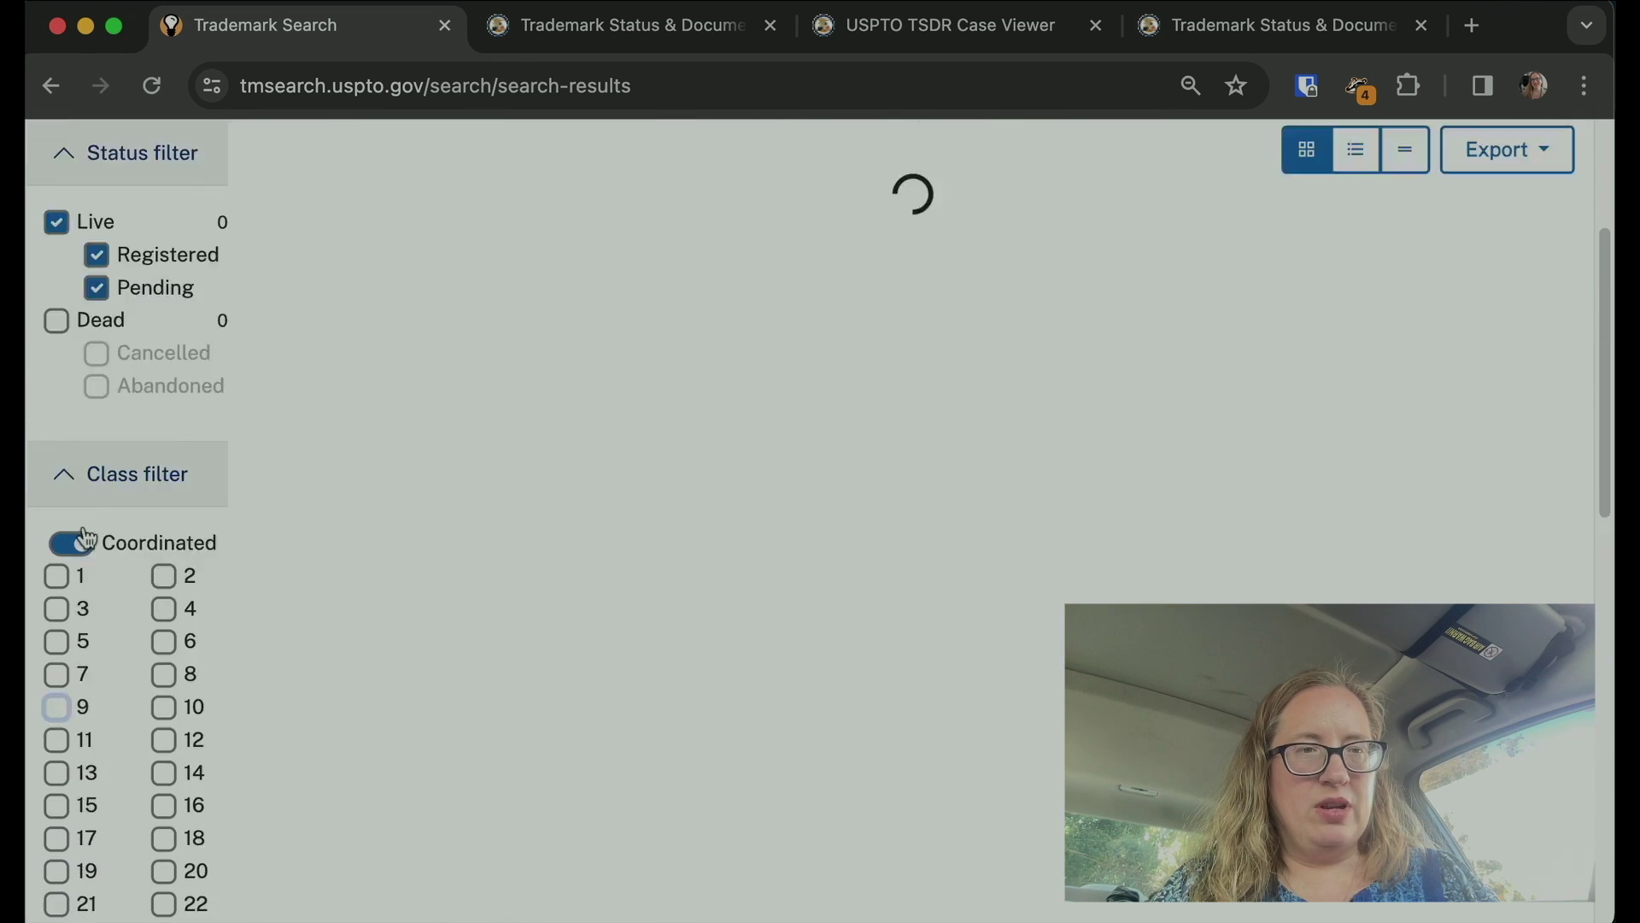
Step: Filter the "oak" and "consulting" results by class 35 with its coordinated classes, and review the filtered list
scroll(136, 761, "down", 3)
scroll(137, 756, "down", 8)
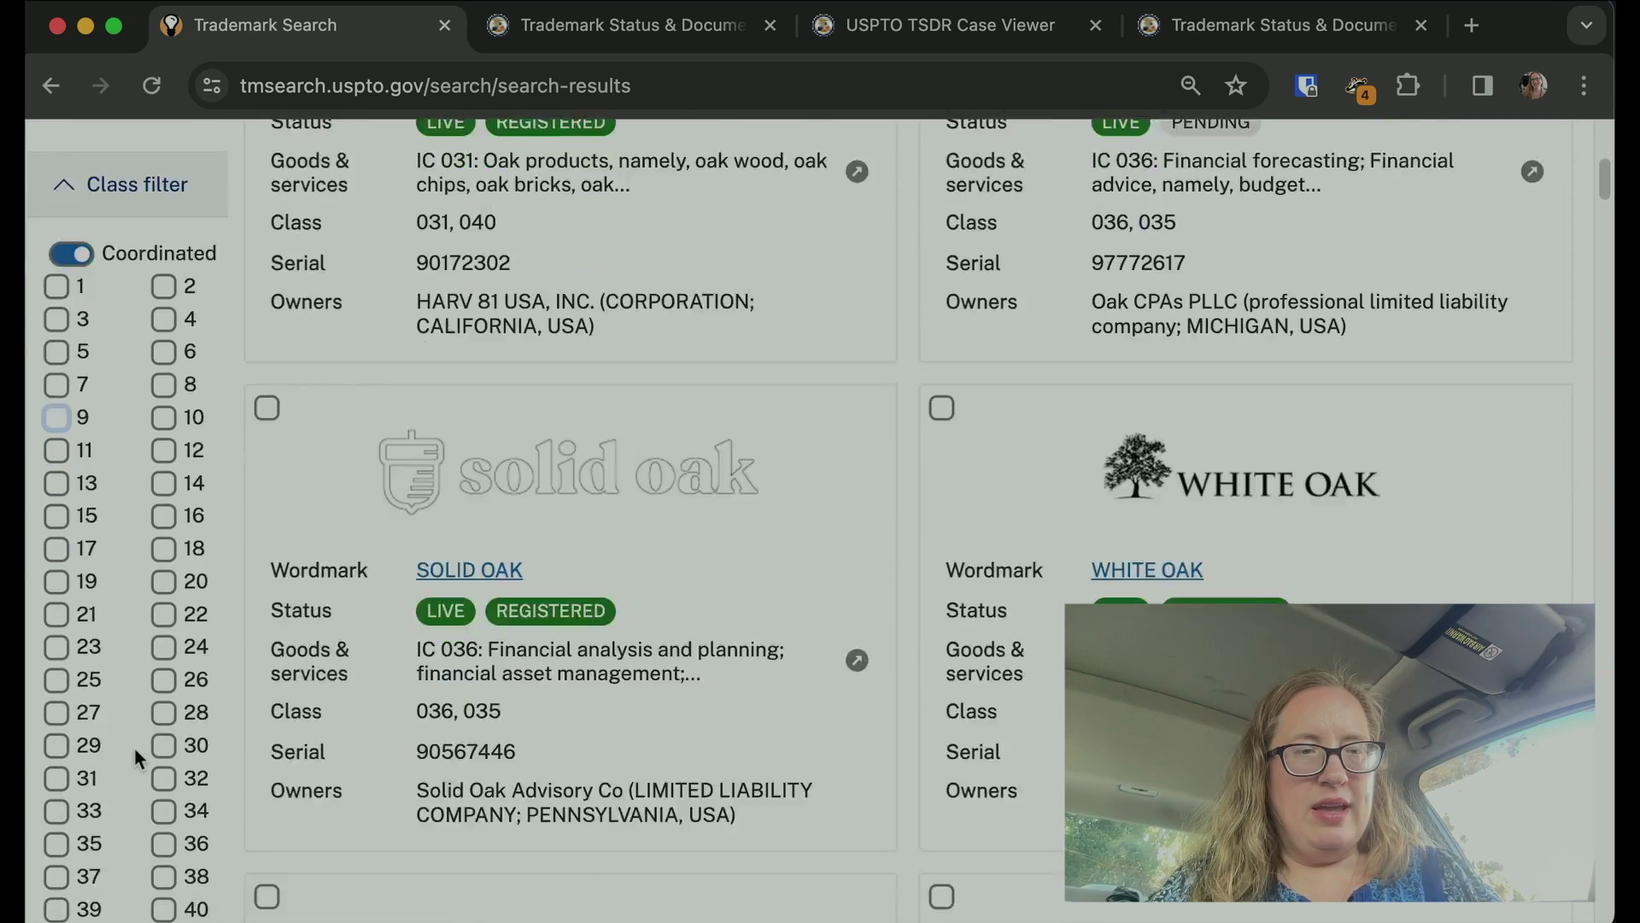
left_click(59, 587)
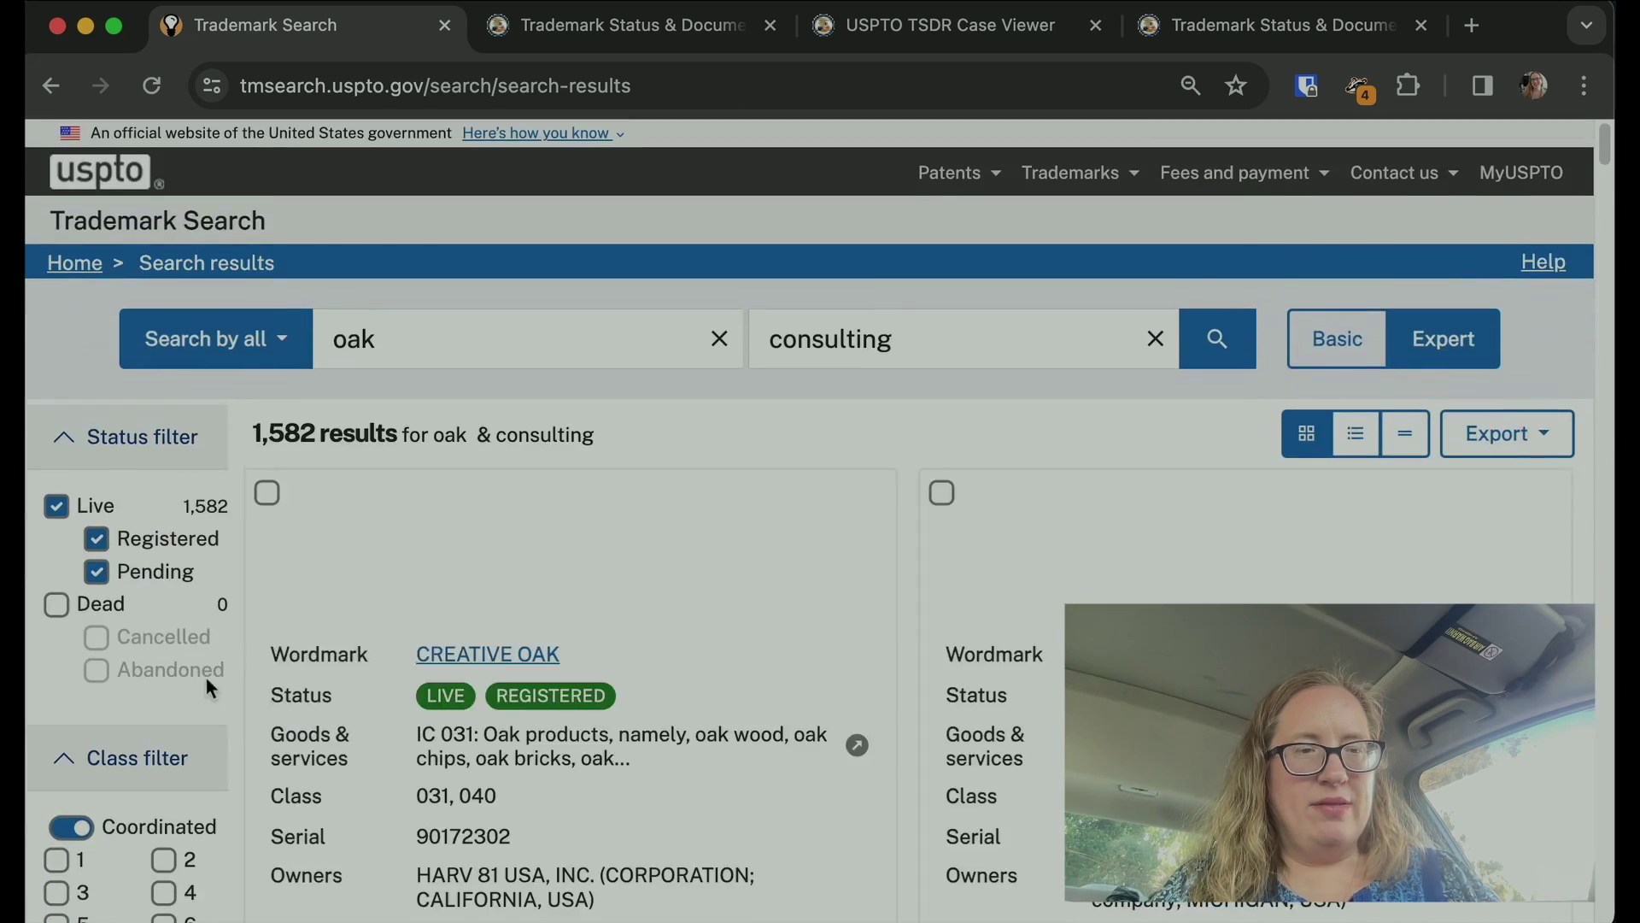
scroll(209, 681, "down", 10)
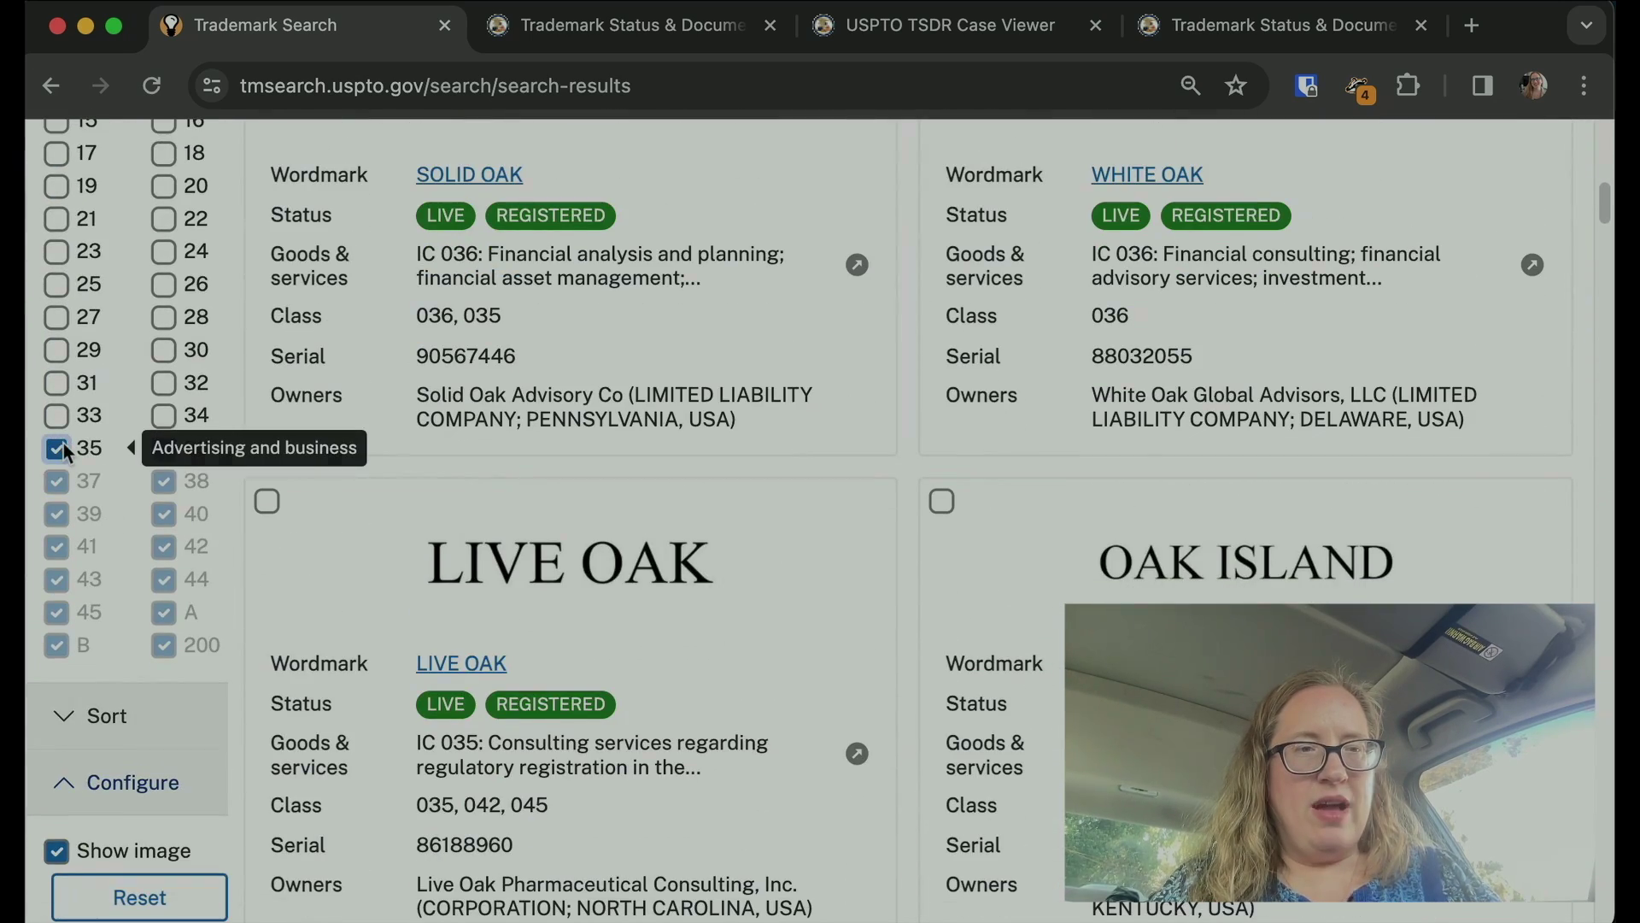
scroll(63, 444, "up", 5)
scroll(64, 445, "down", 4)
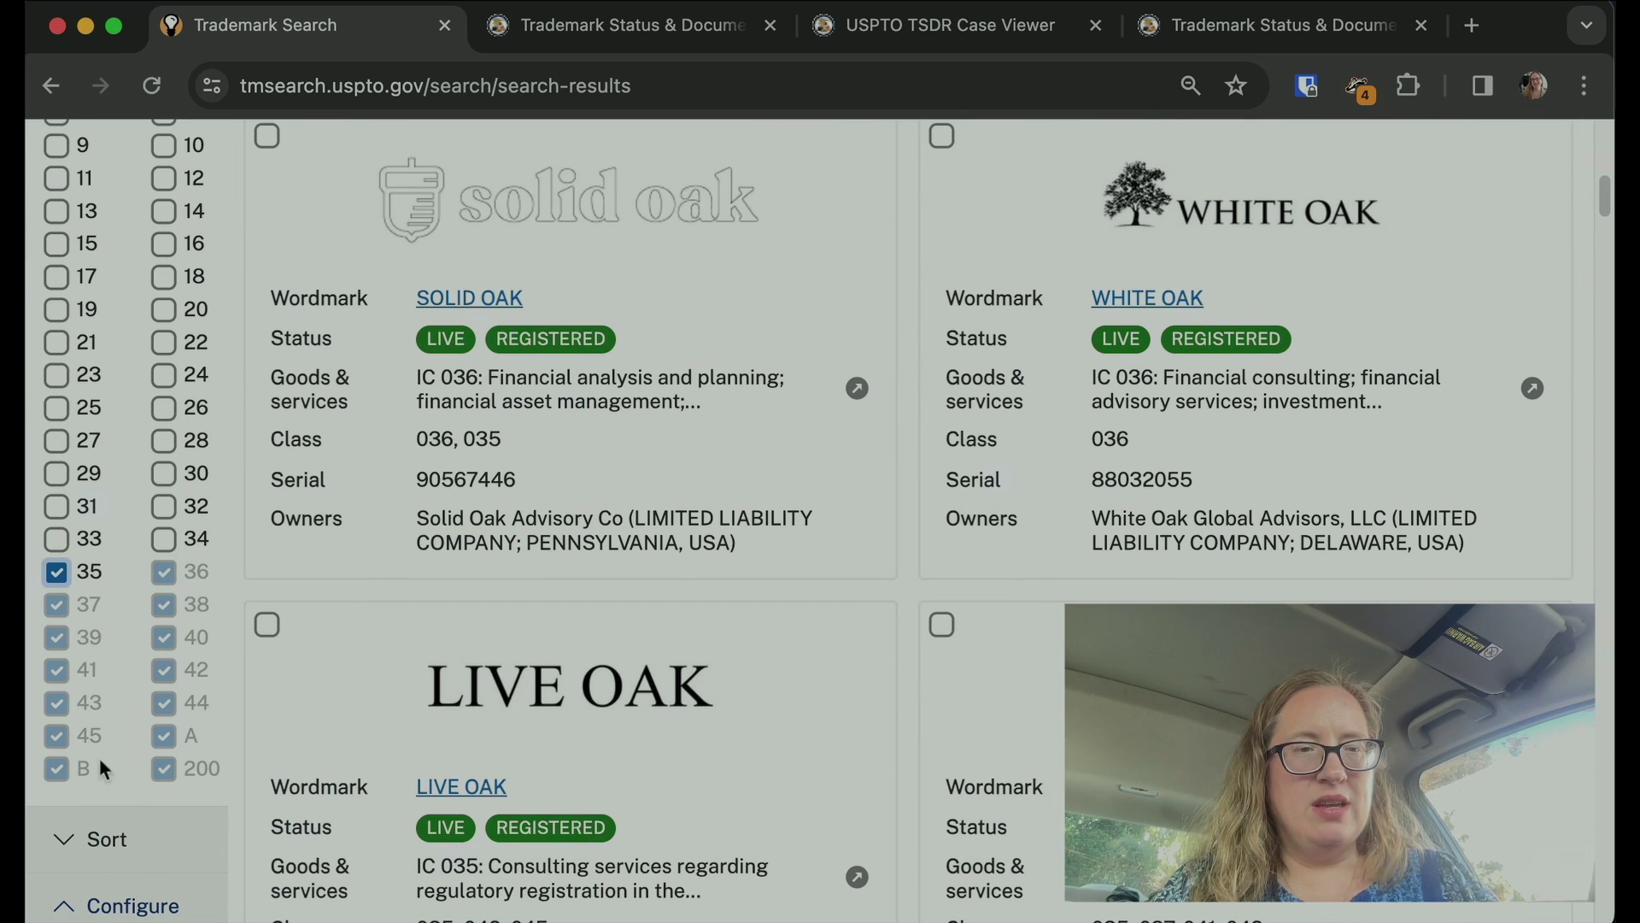
scroll(352, 556, "up", 10)
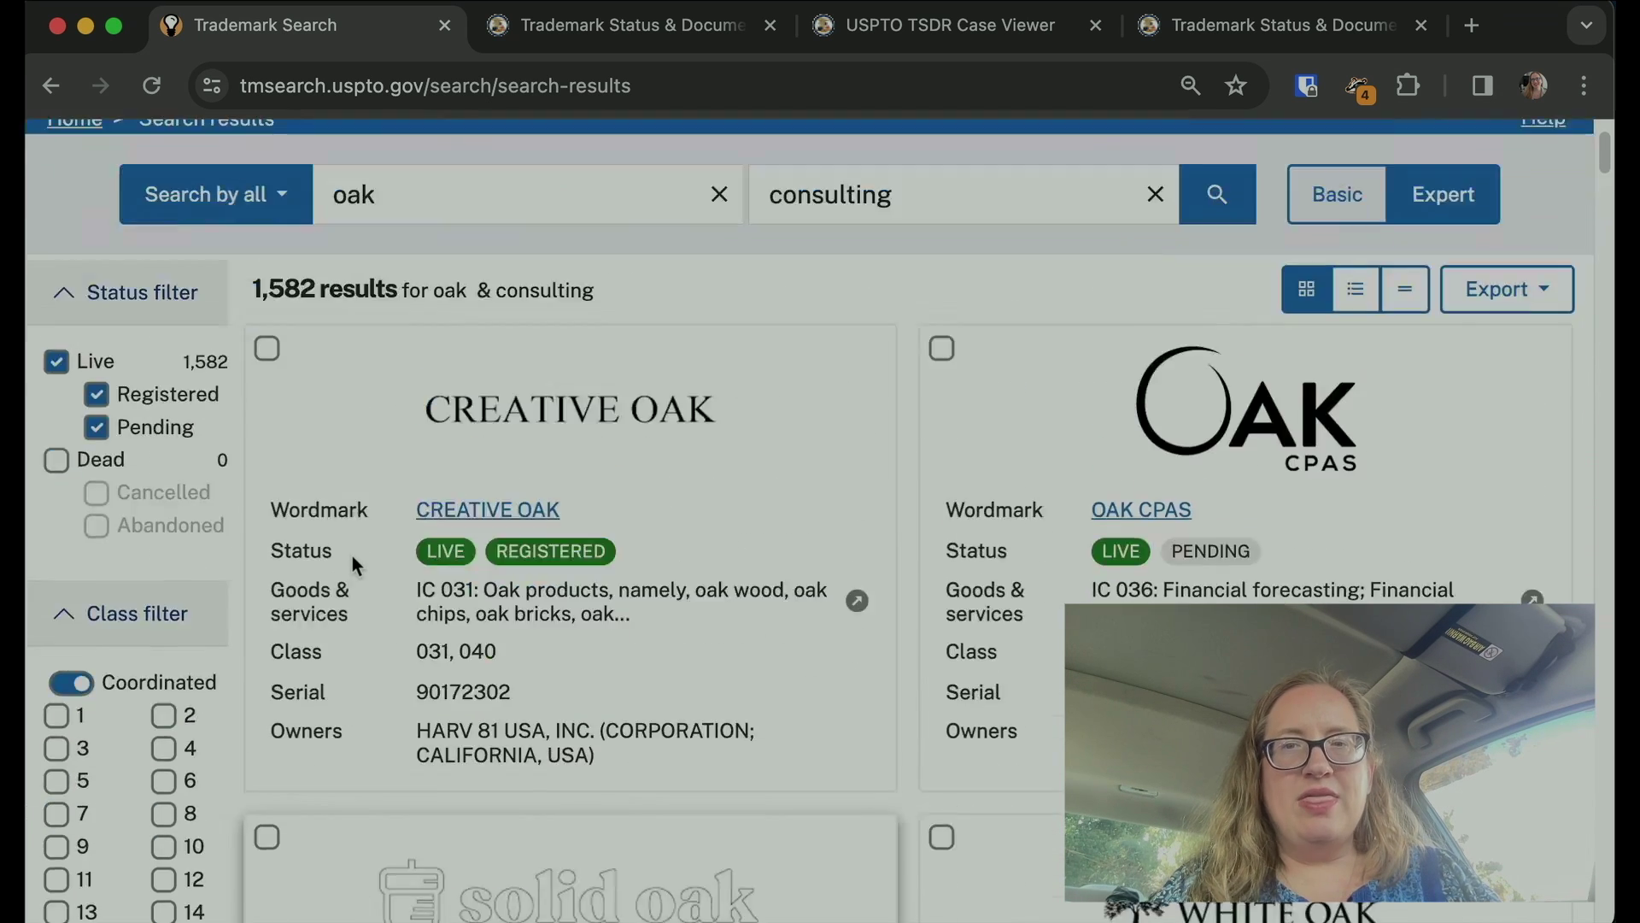
Step: Look through the class 35 results for "oak" and "consulting" and examine which coordinated classes the filter includes
scroll(355, 568, "down", 1)
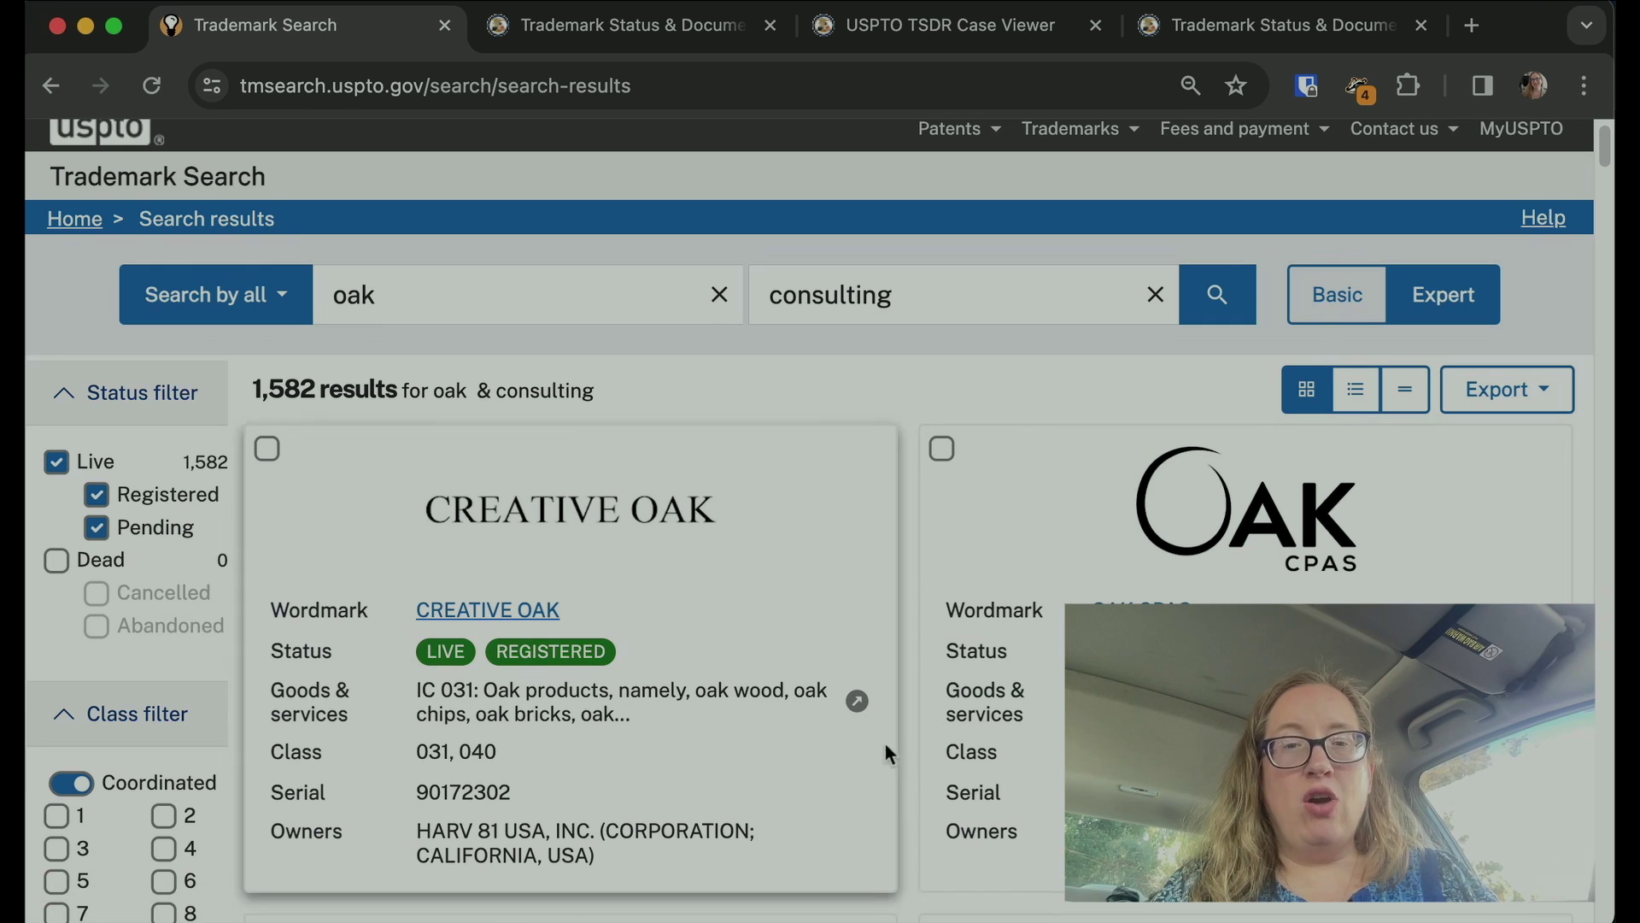
scroll(912, 776, "down", 1)
scroll(911, 771, "down", 3)
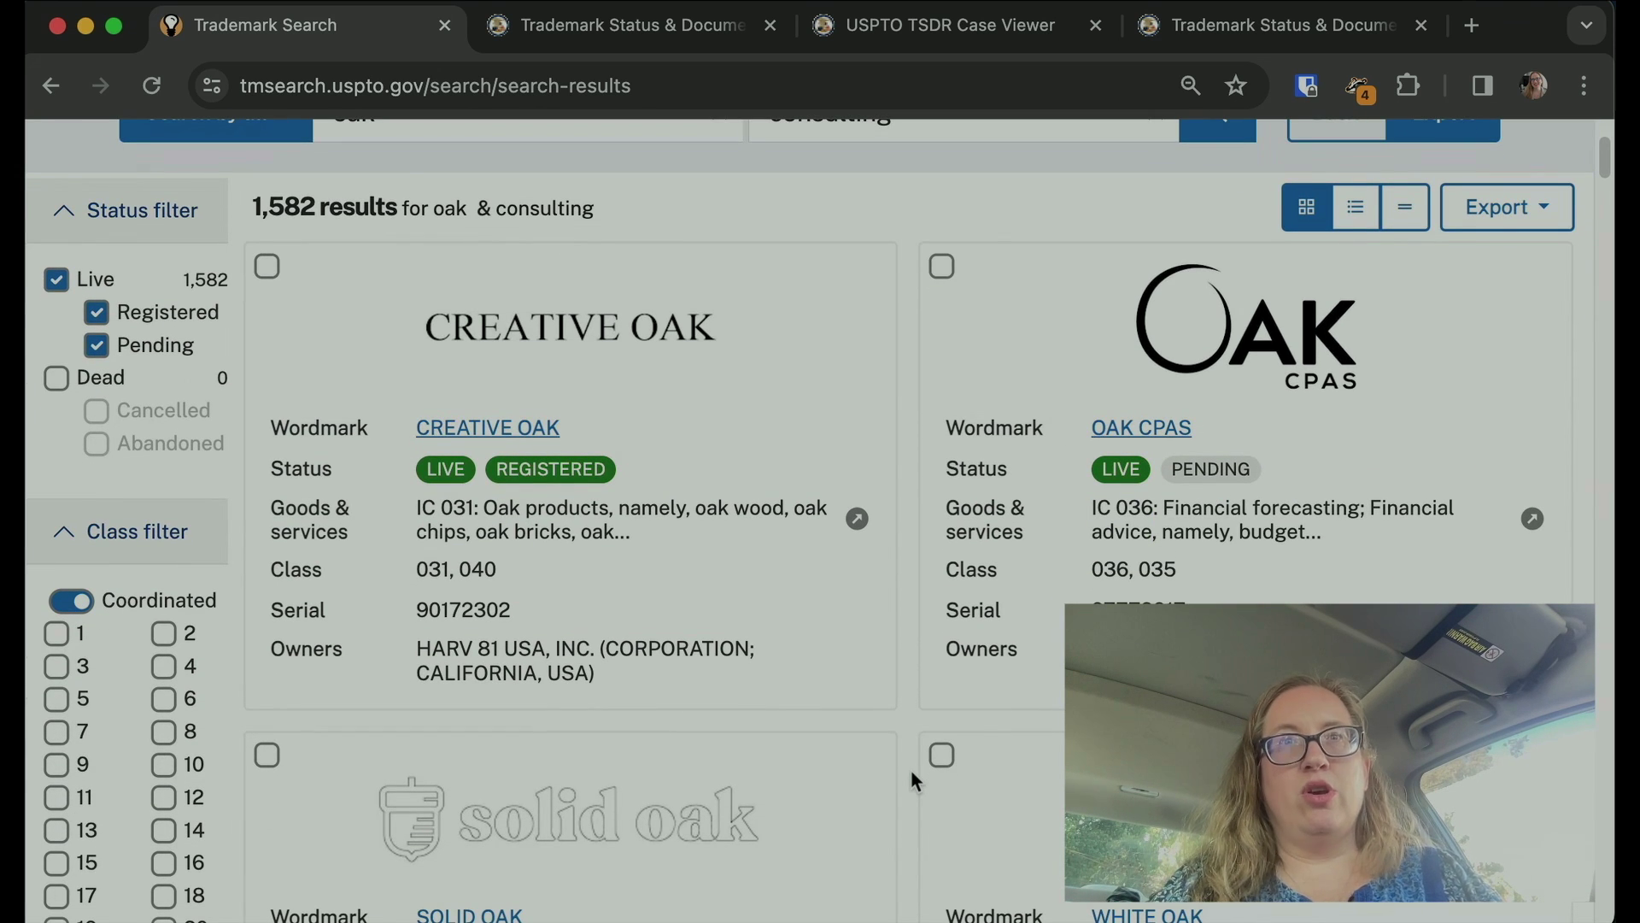
scroll(911, 771, "down", 2)
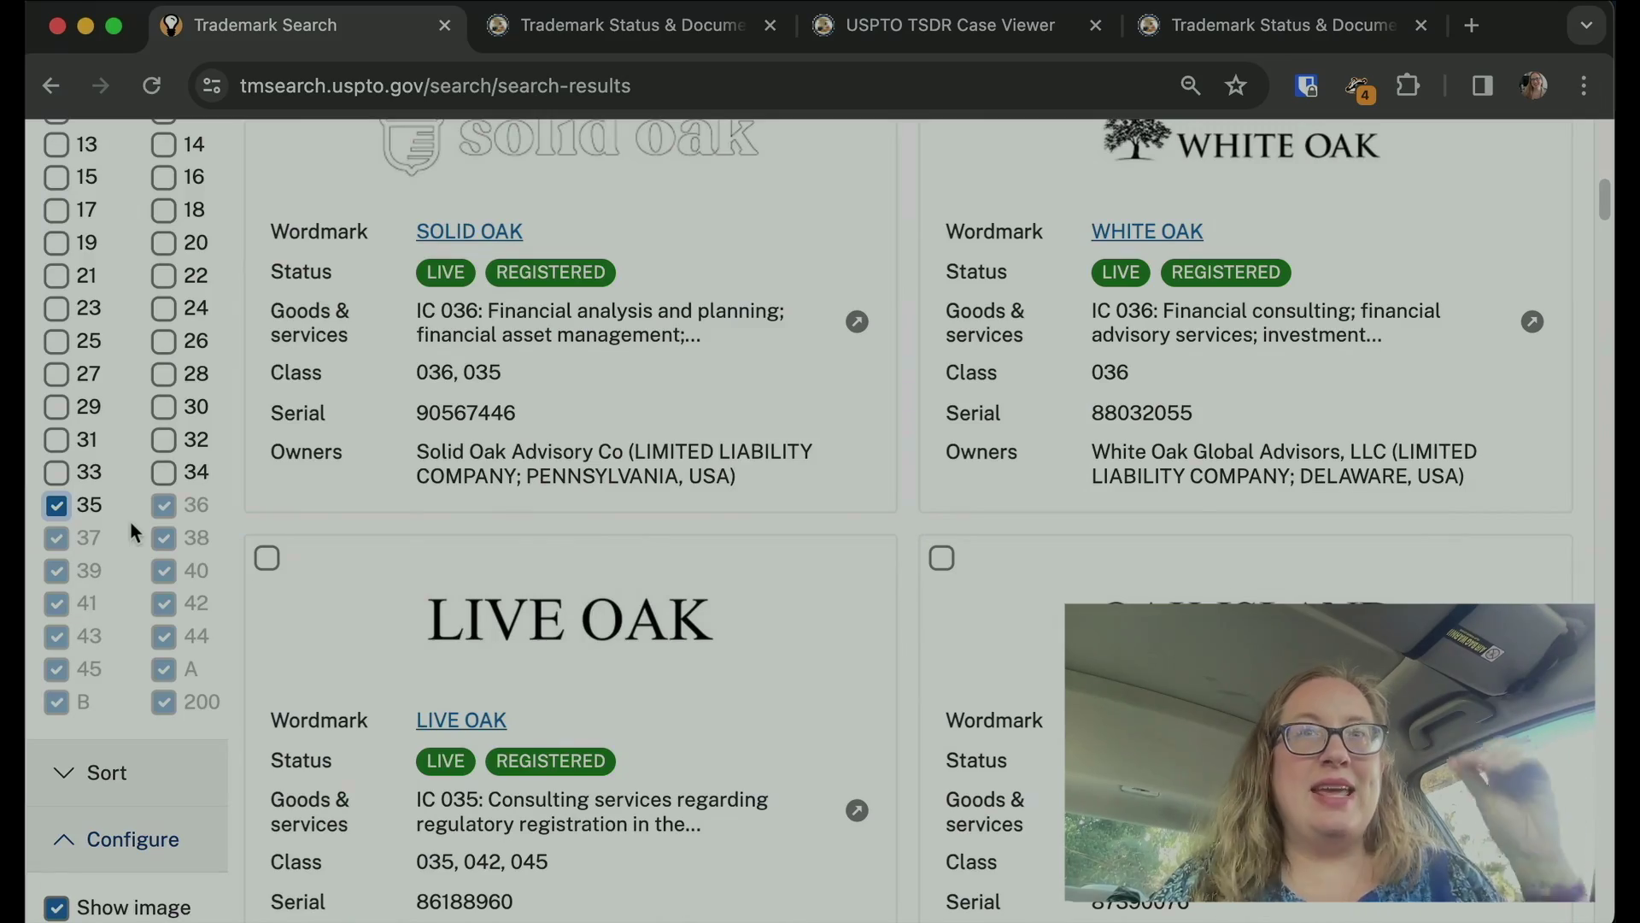
scroll(130, 521, "up", 5)
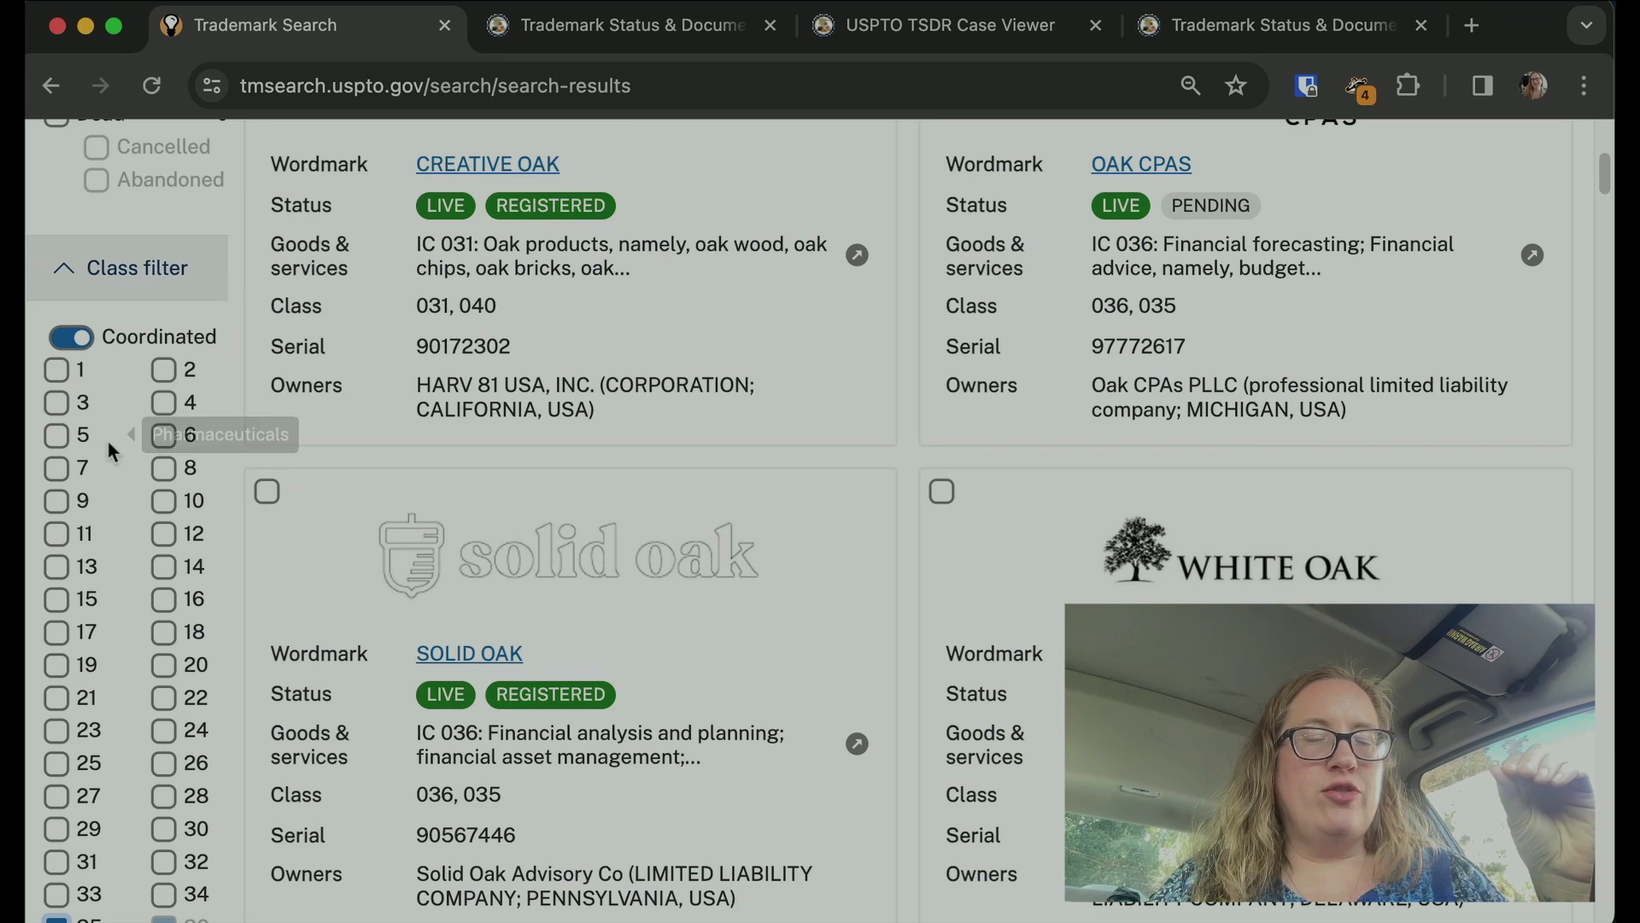
scroll(110, 553, "down", 3)
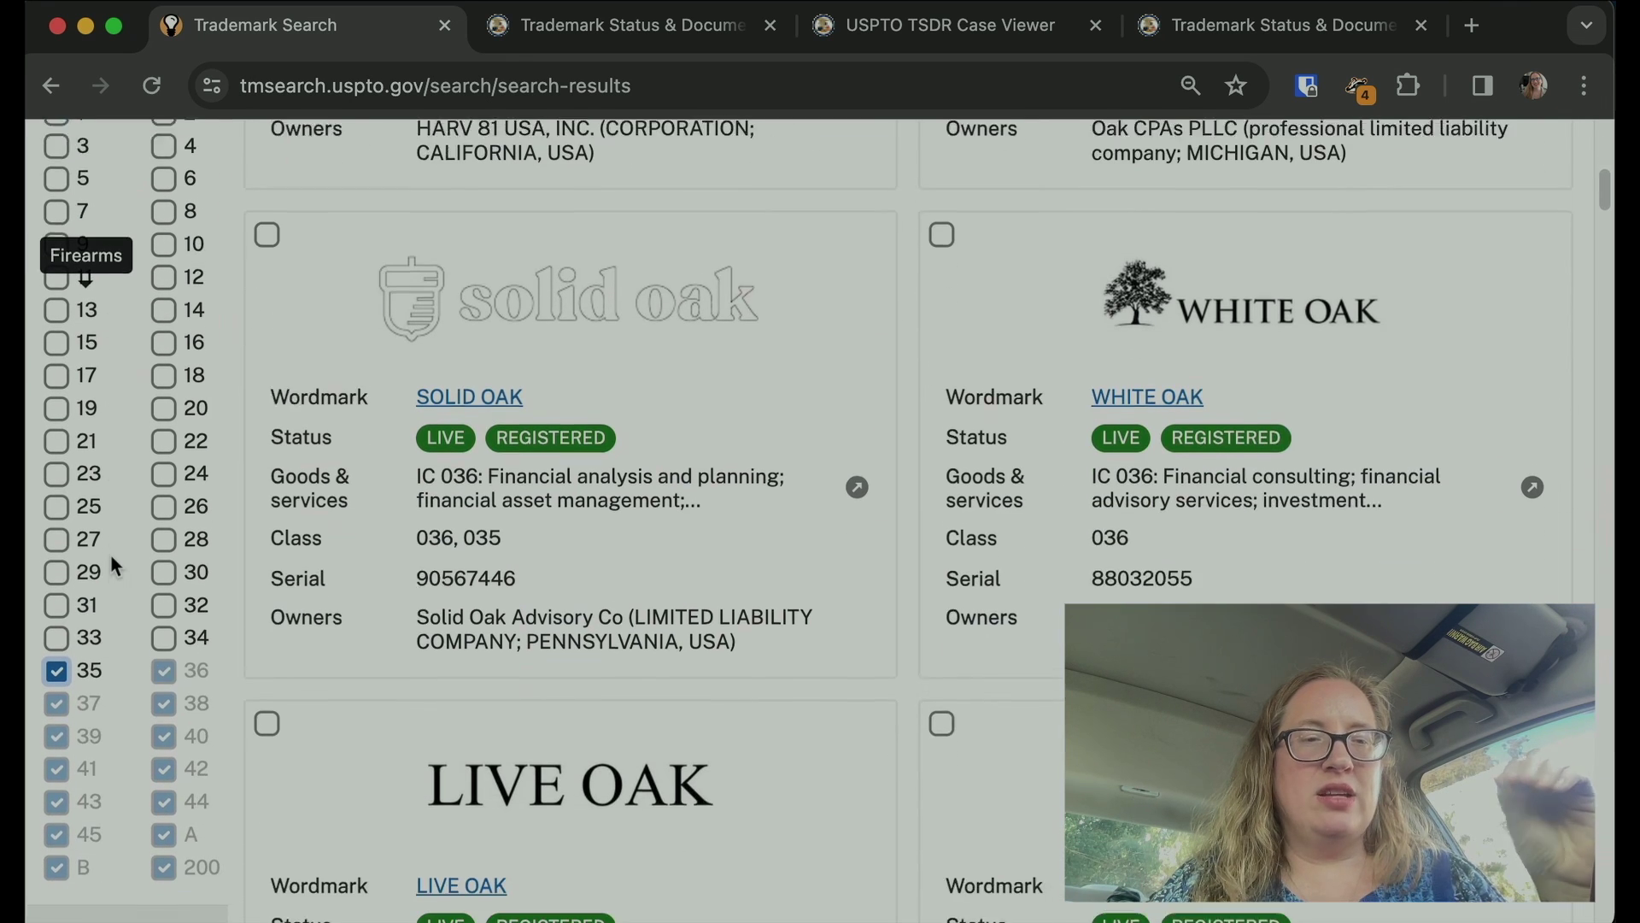
scroll(111, 554, "down", 1)
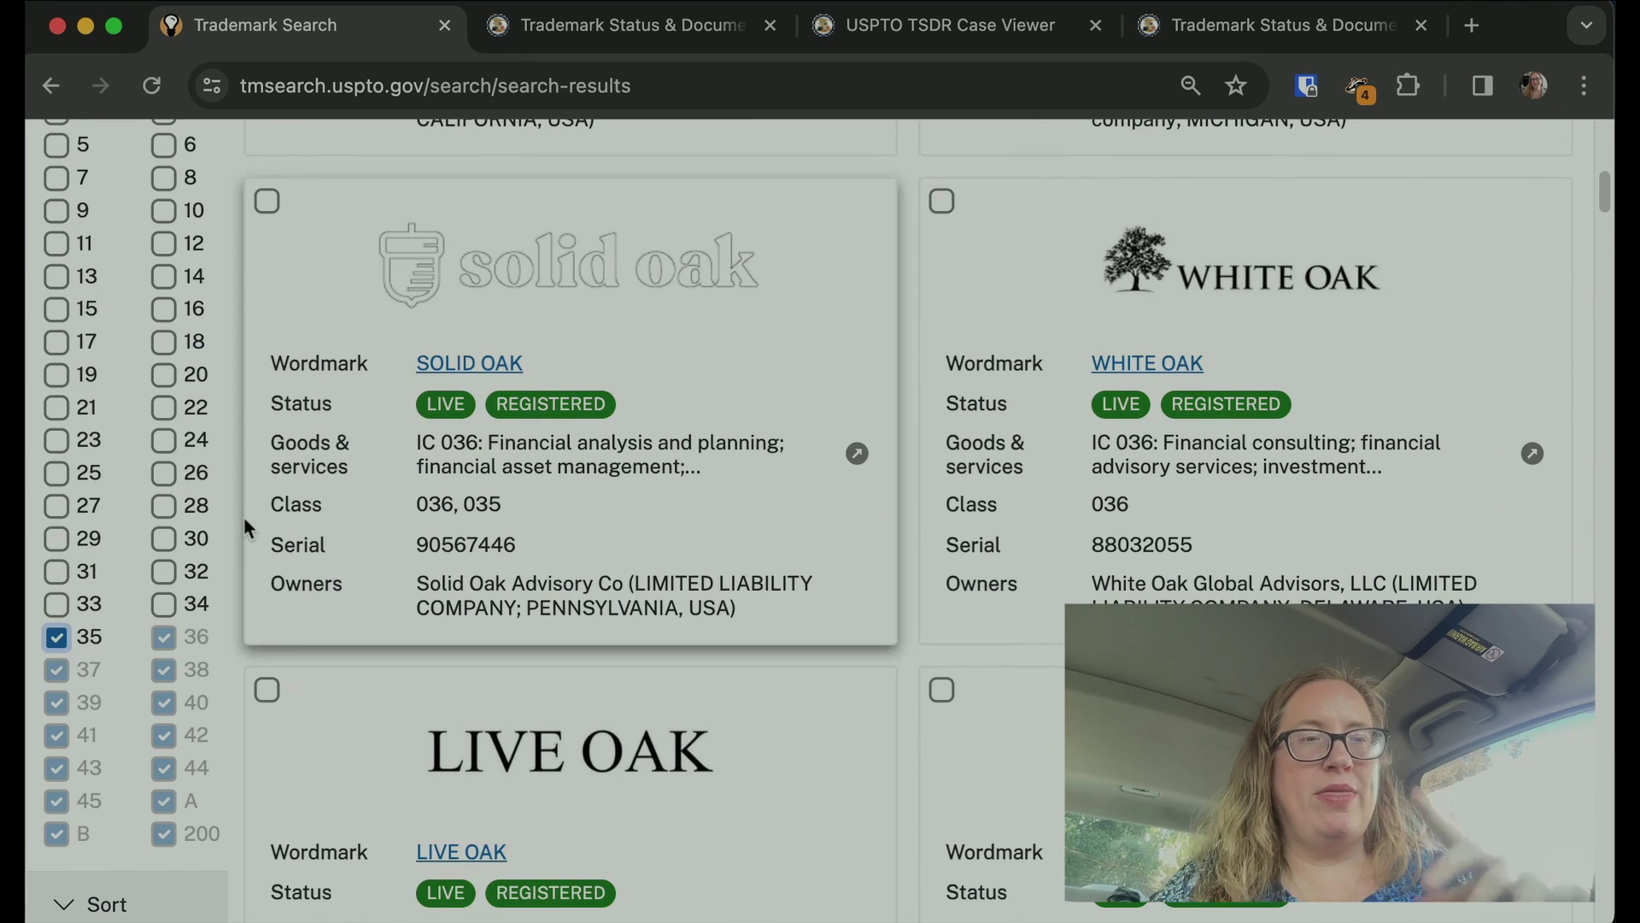
scroll(244, 516, "up", 6)
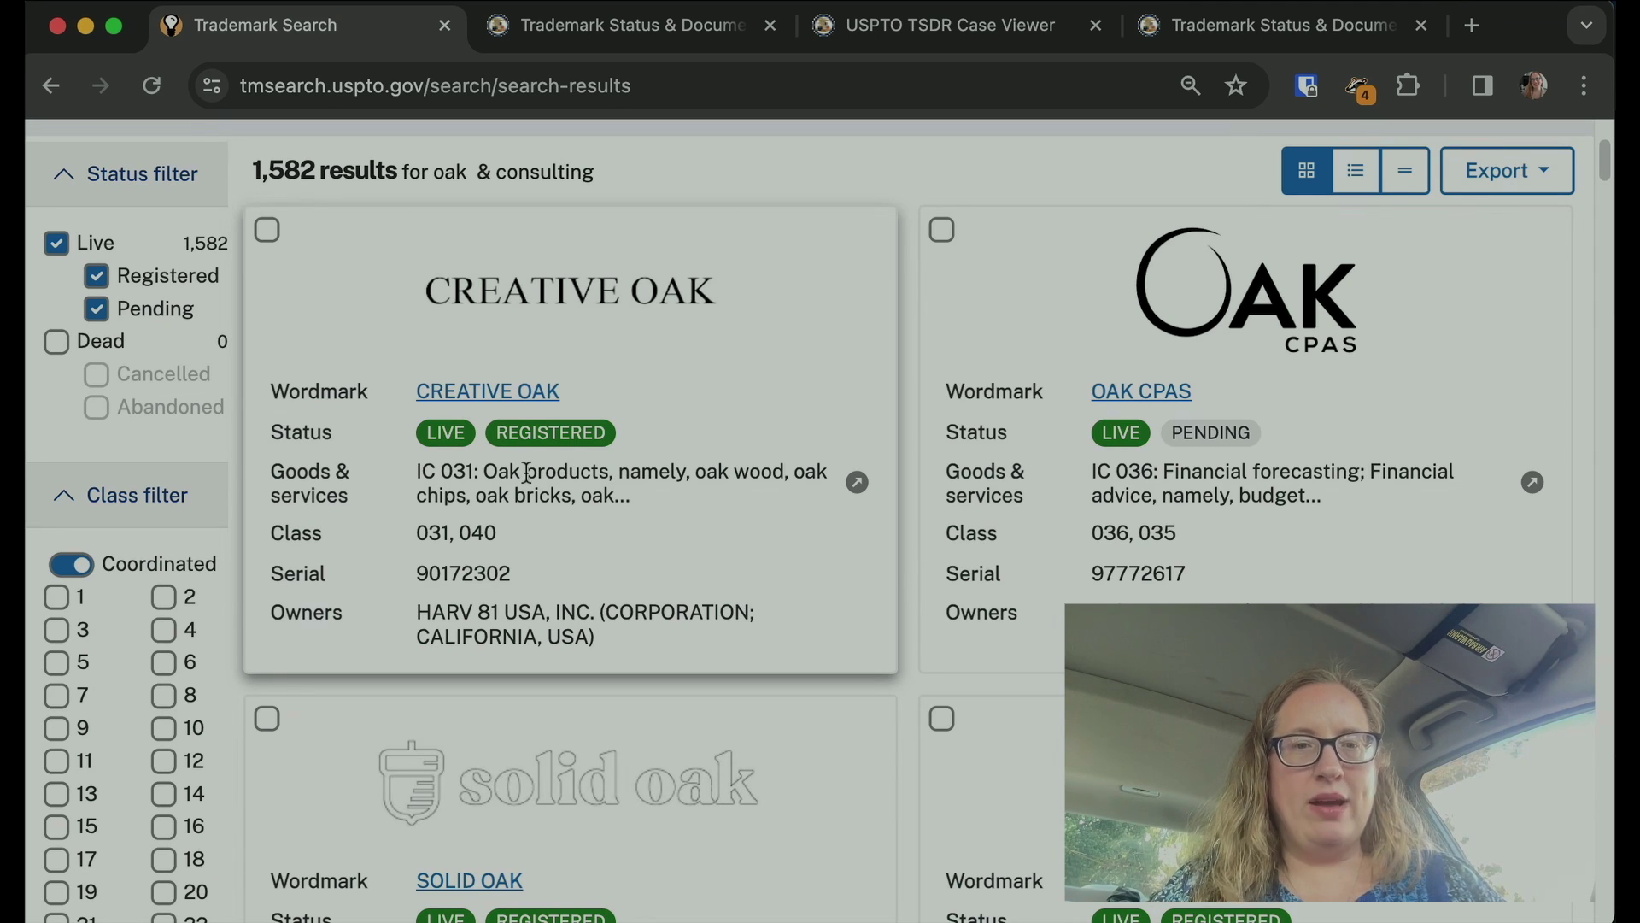
Step: Open the CREATIVE OAK mark's status record and examine its goods and services entries and general status details
left_click(611, 312)
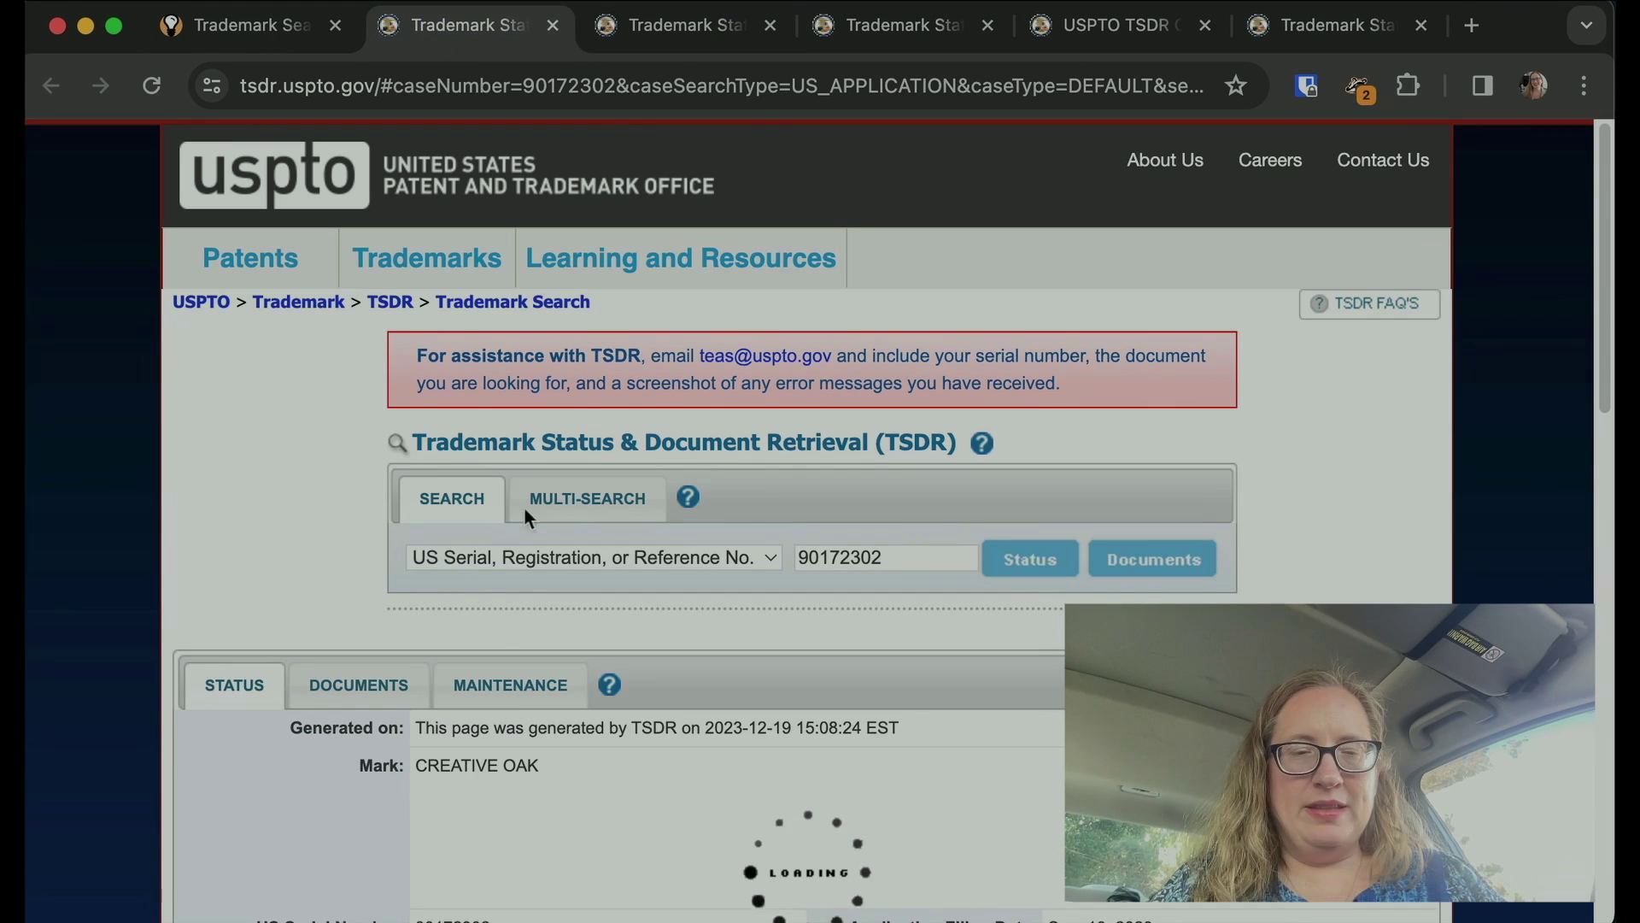
scroll(541, 748, "down", 10)
left_click(408, 507)
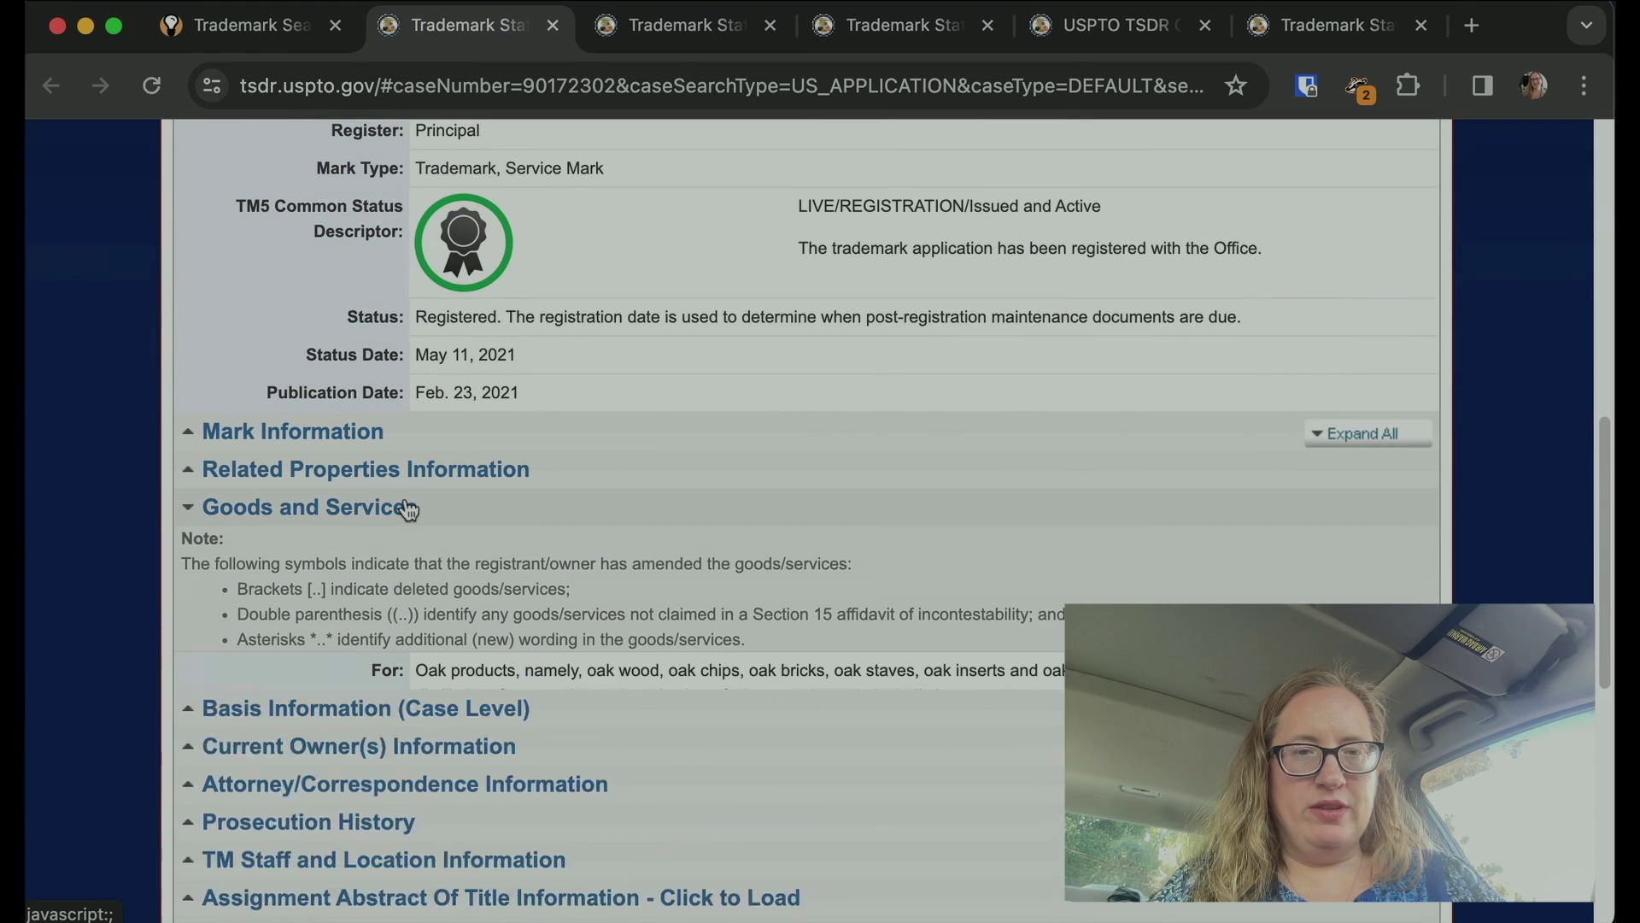
scroll(161, 684, "down", 5)
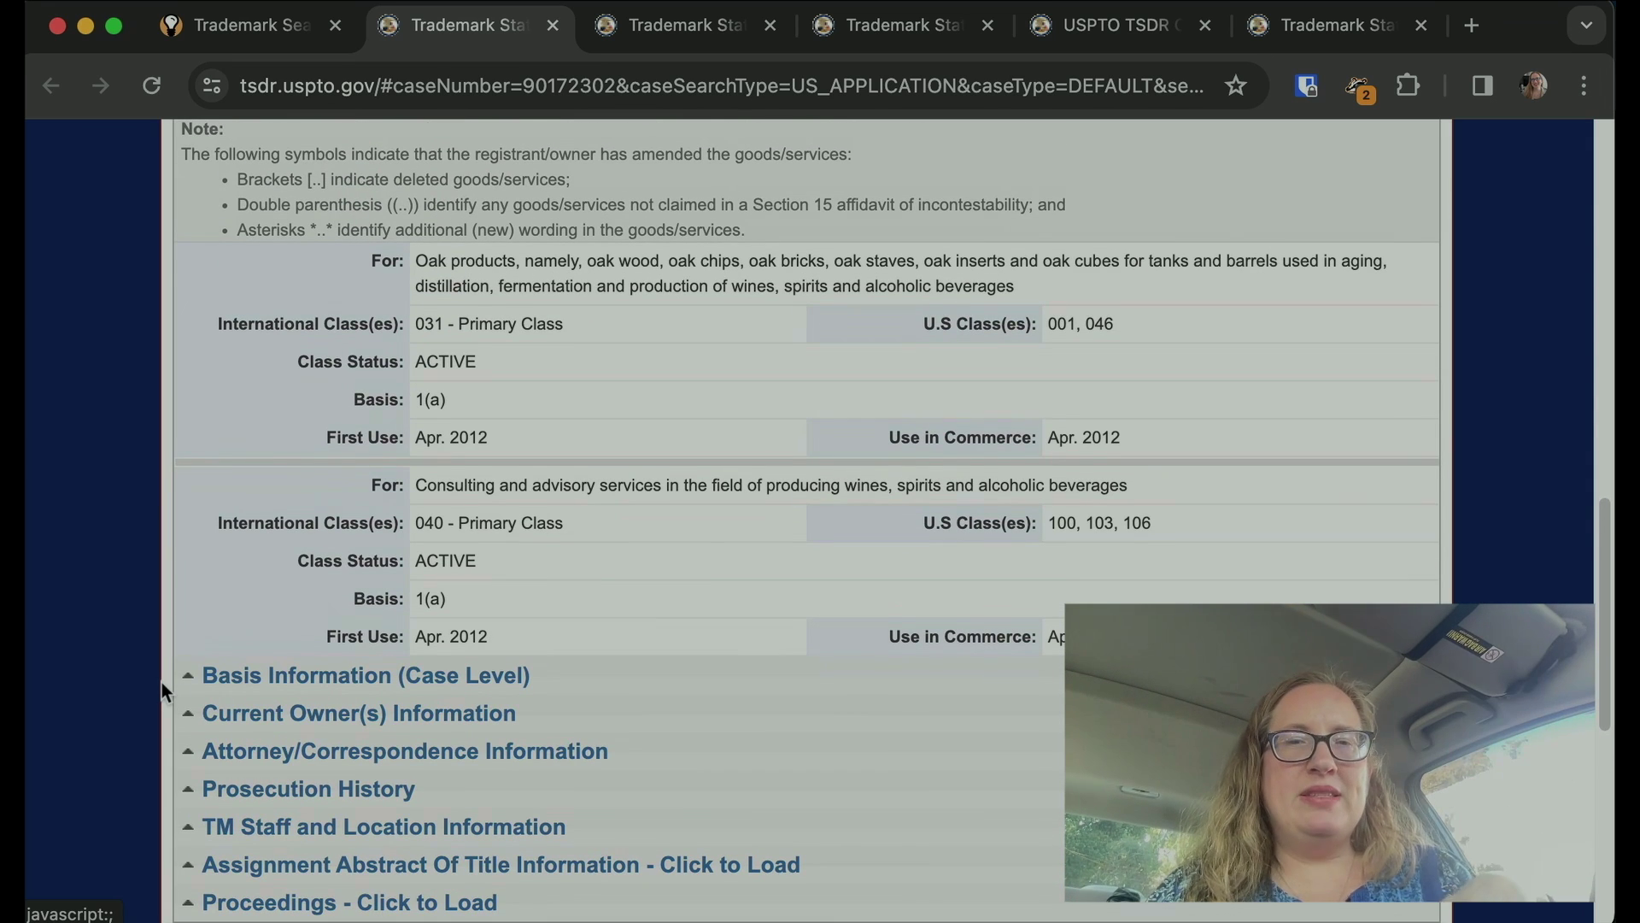
scroll(162, 681, "up", 15)
scroll(161, 681, "down", 10)
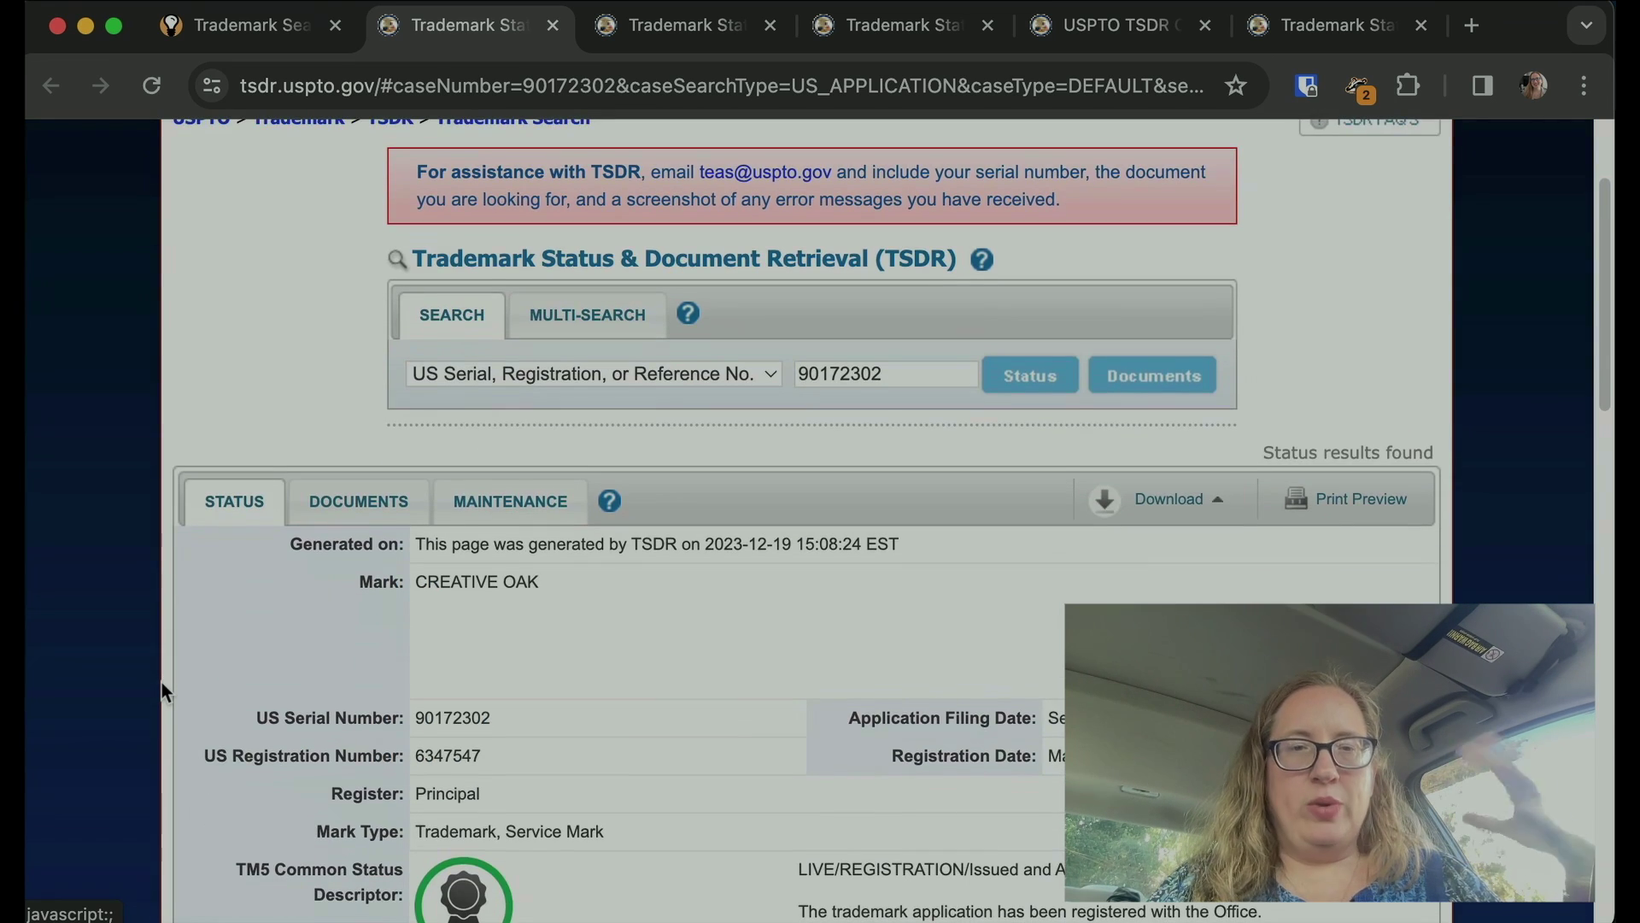
scroll(161, 682, "down", 4)
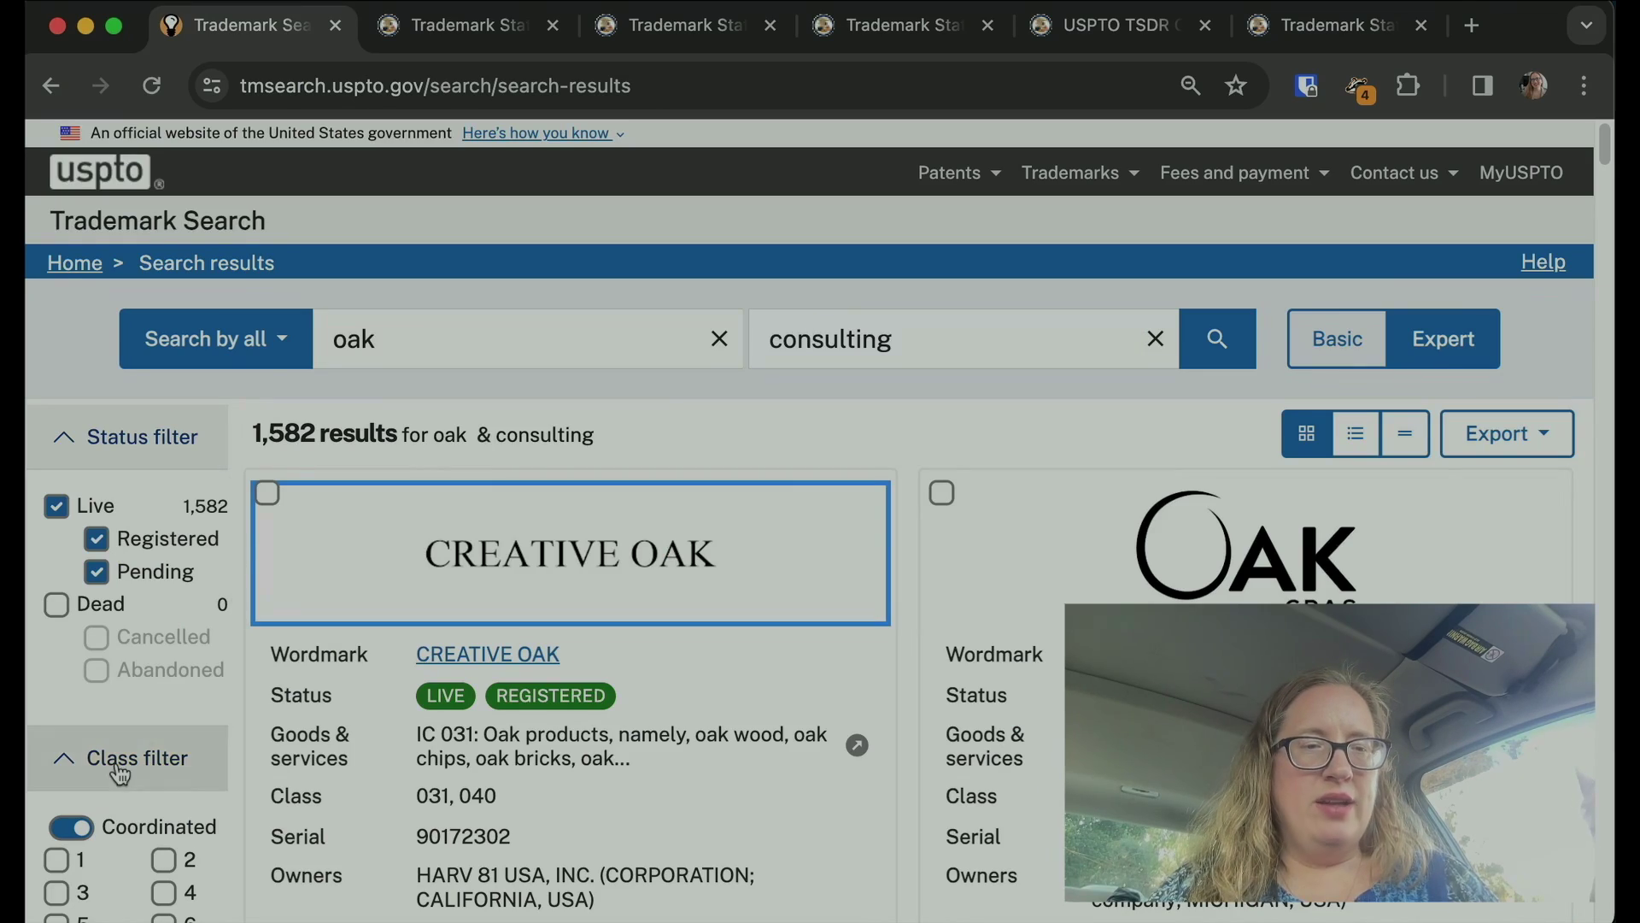
Step: Return to the search results, remove the class 35 filter, and search for "oak" combined with "clothing" as the second term
scroll(120, 773, "down", 8)
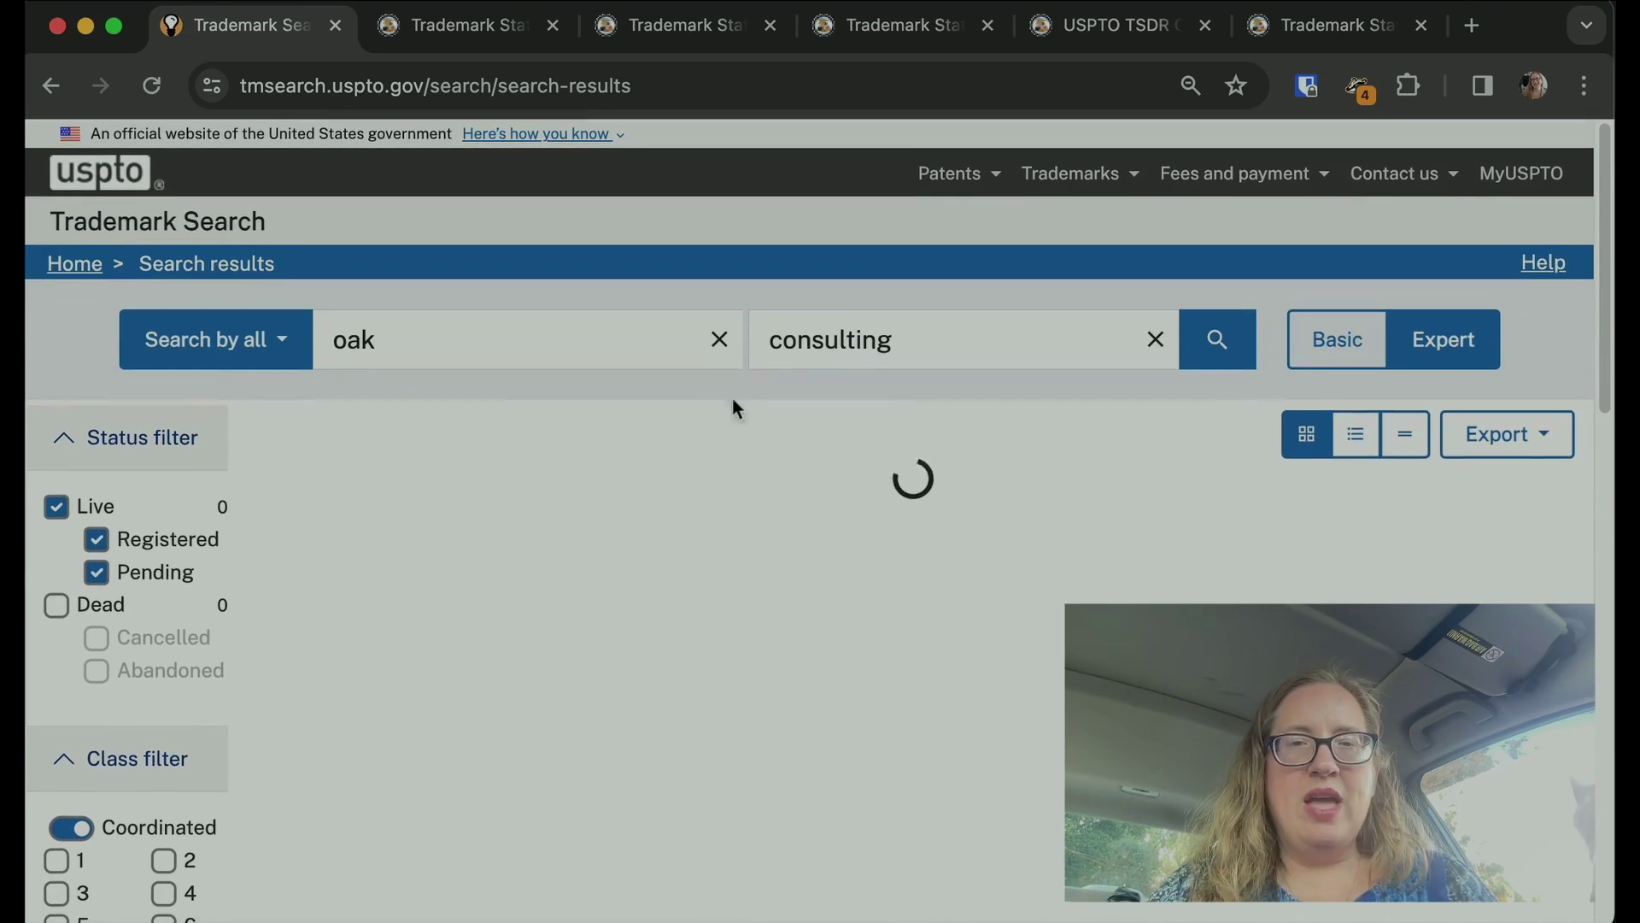
left_click(812, 338)
double_click(812, 338)
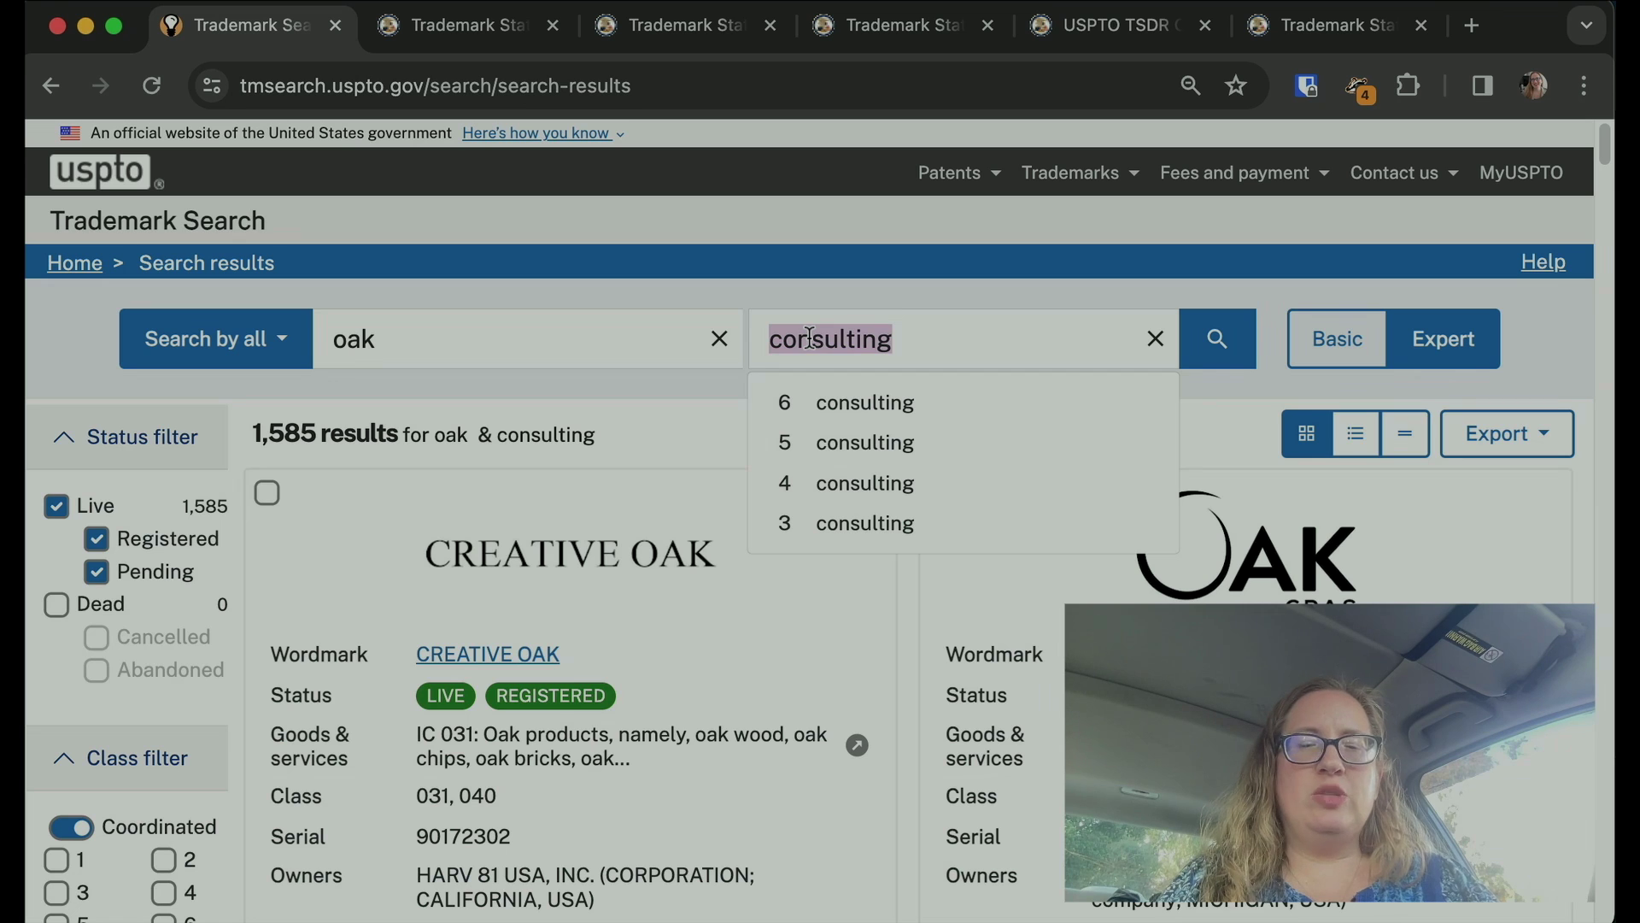
type("clothing")
key("Return")
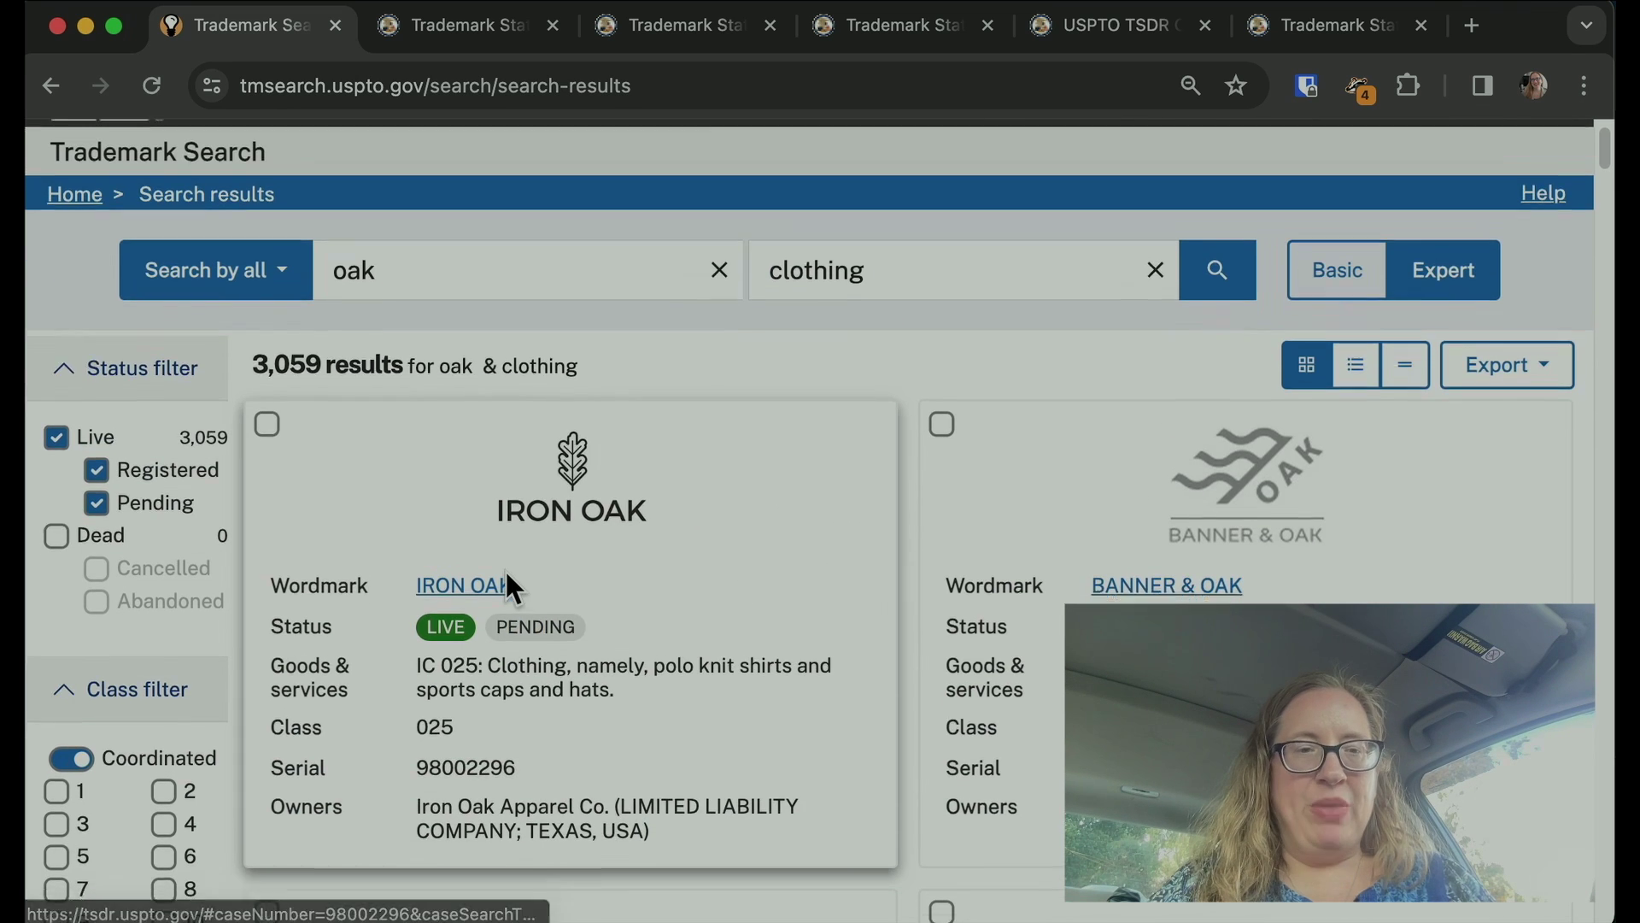
Step: Filter the "oak" and "clothing" results by class 25 with its coordinated classes, and review which classes are included
scroll(504, 567, "down", 7)
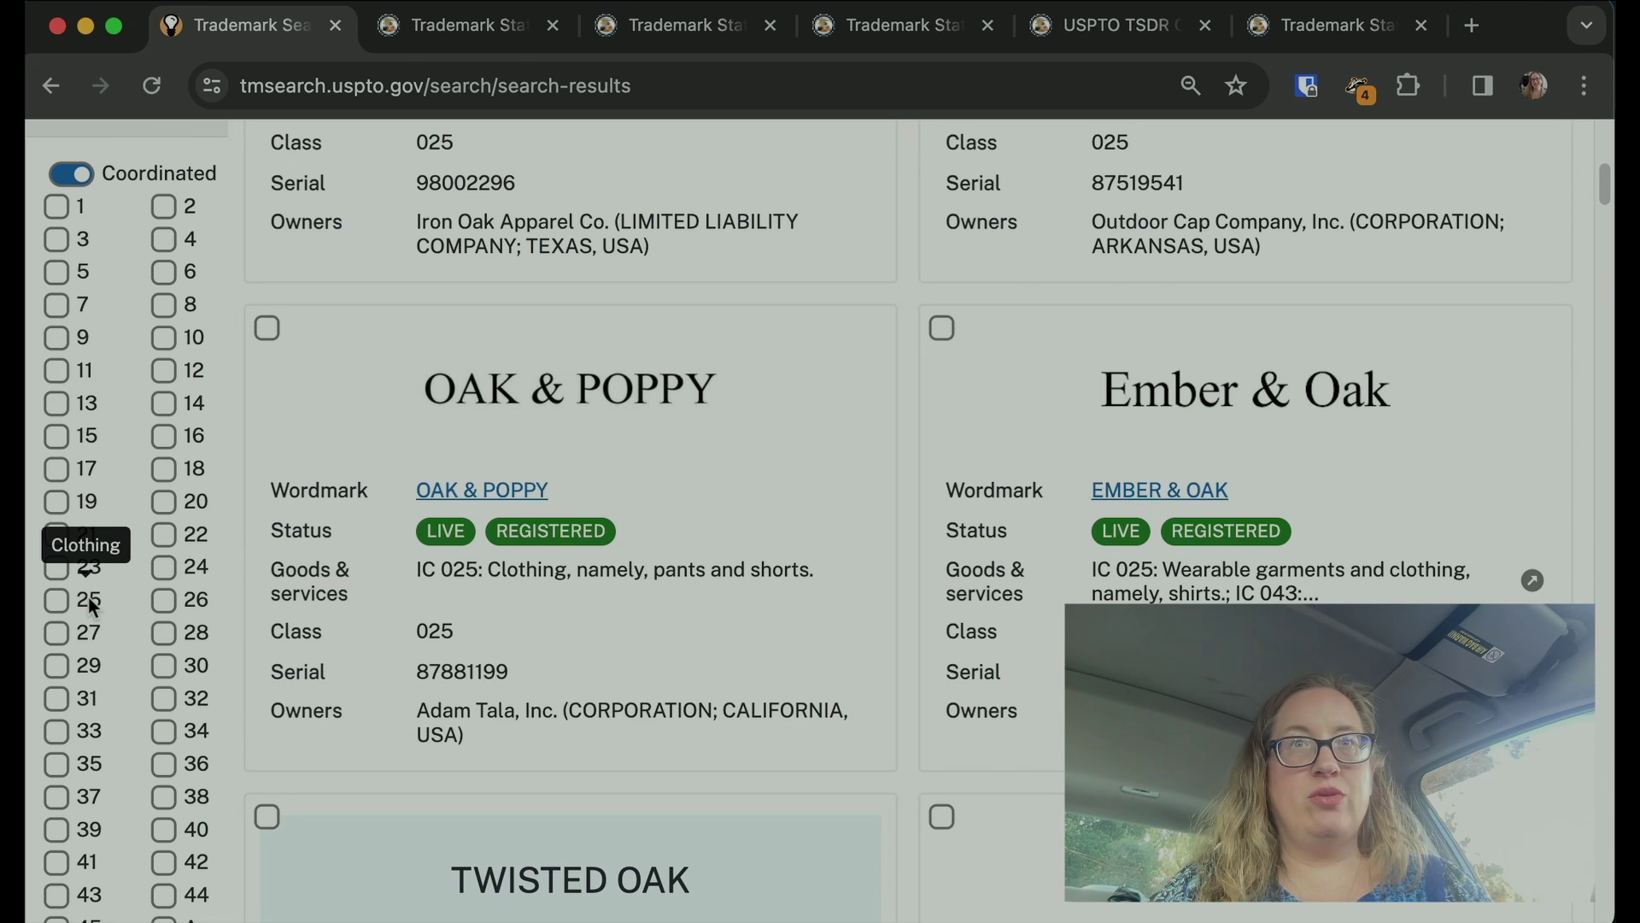
left_click(57, 600)
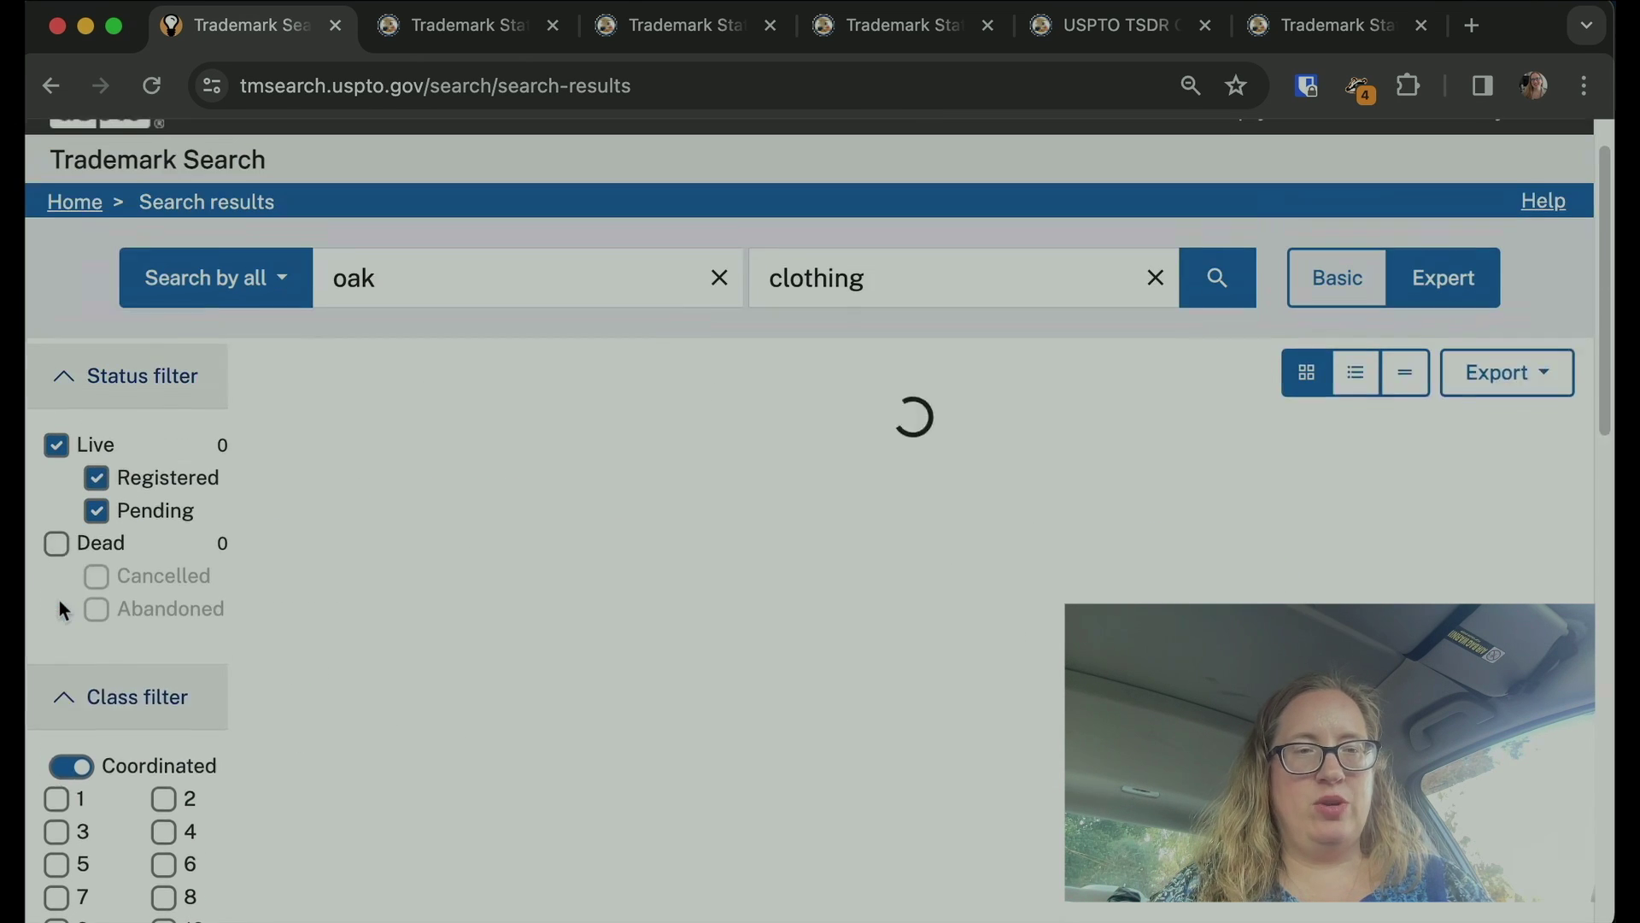
scroll(204, 665, "down", 6)
scroll(204, 666, "down", 3)
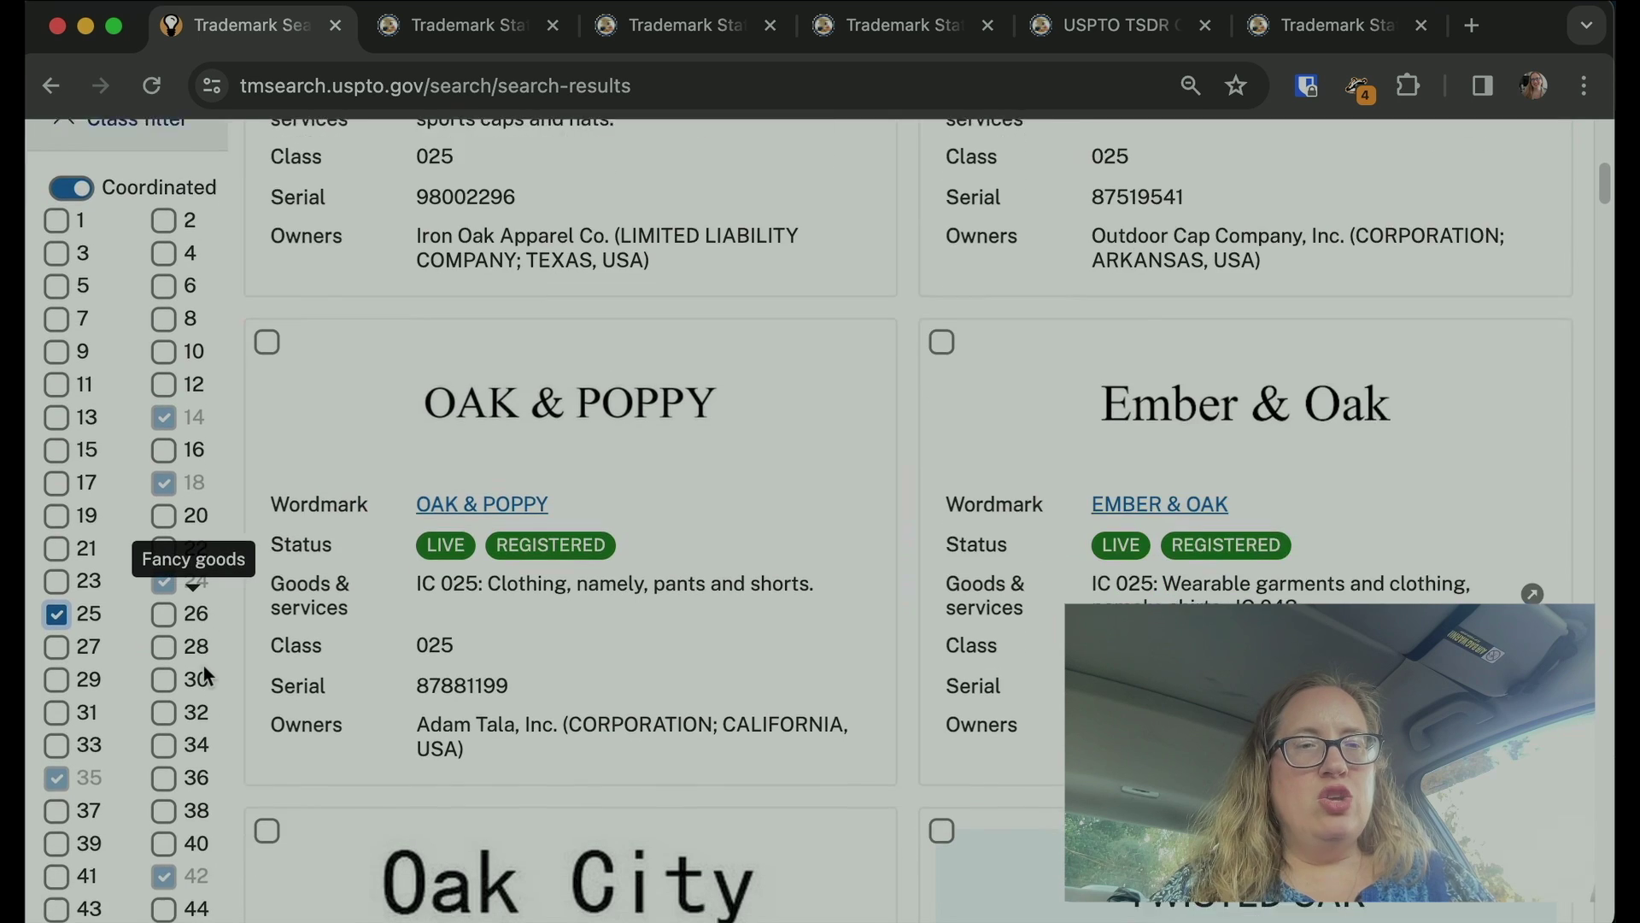